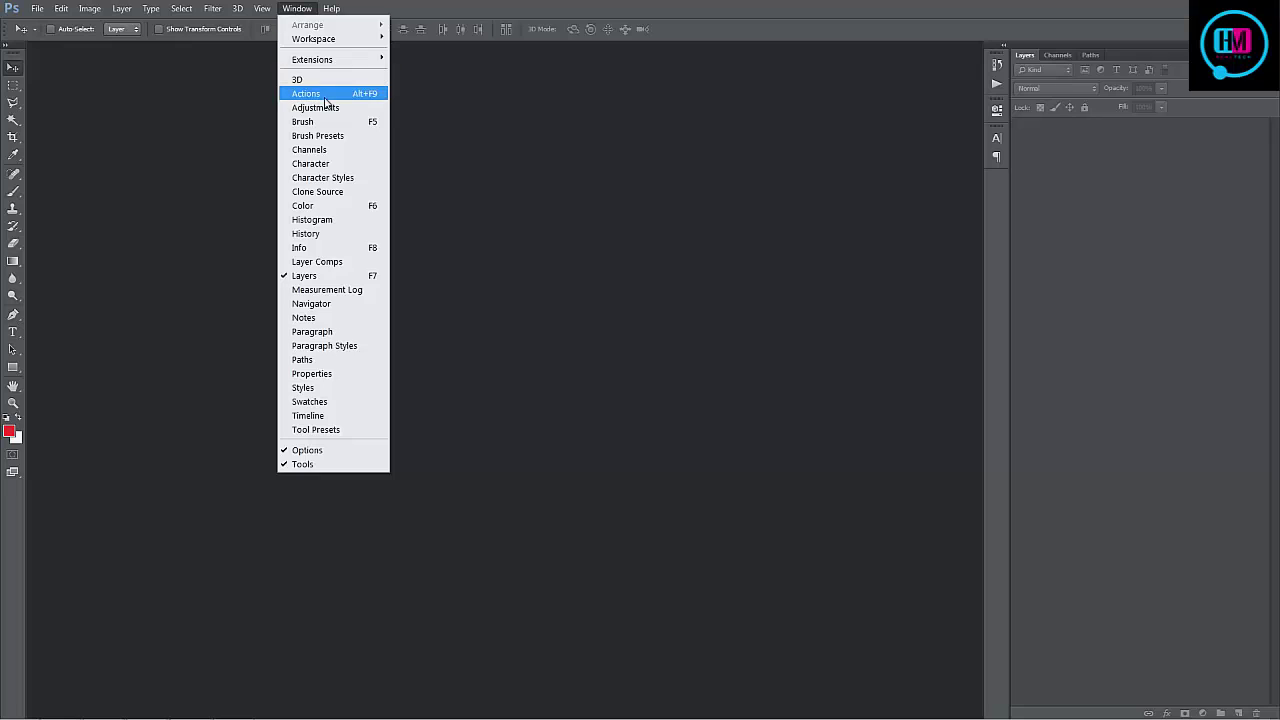
Step: Load the Dispersion.atn action set into the Actions panel and collapse its list of actions
click(322, 93)
drag(821, 191, 796, 186)
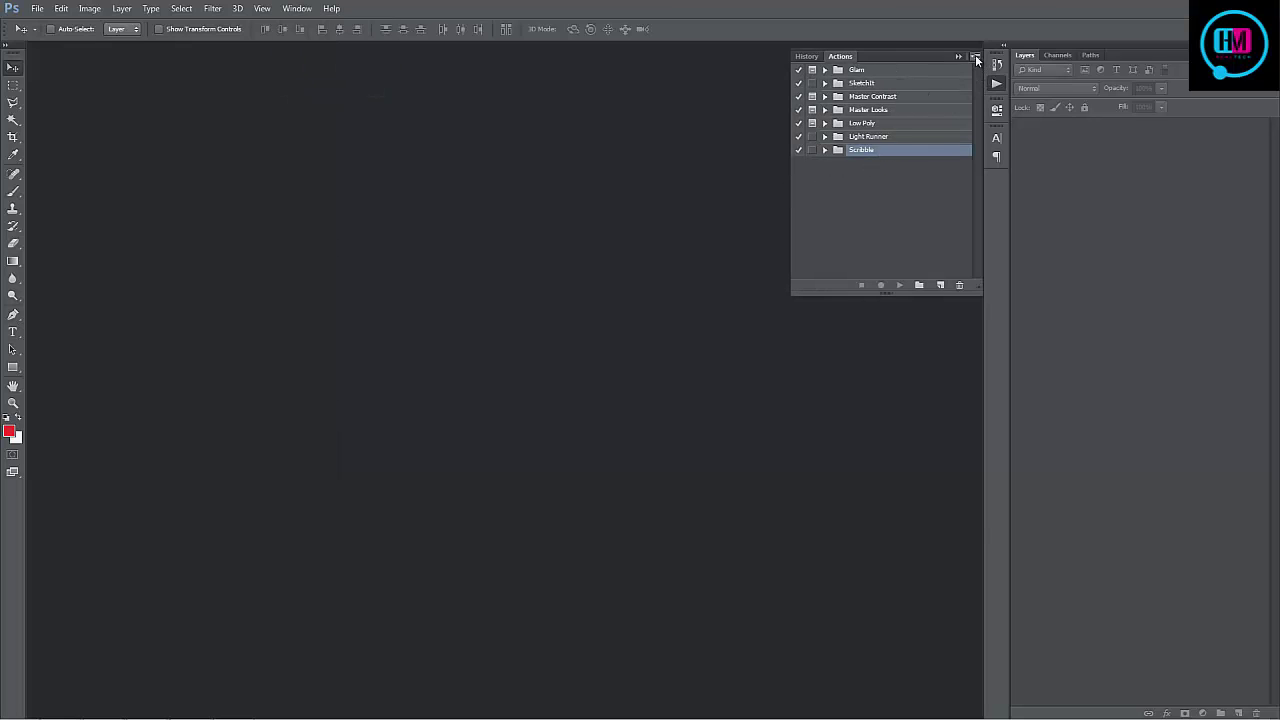
click(975, 57)
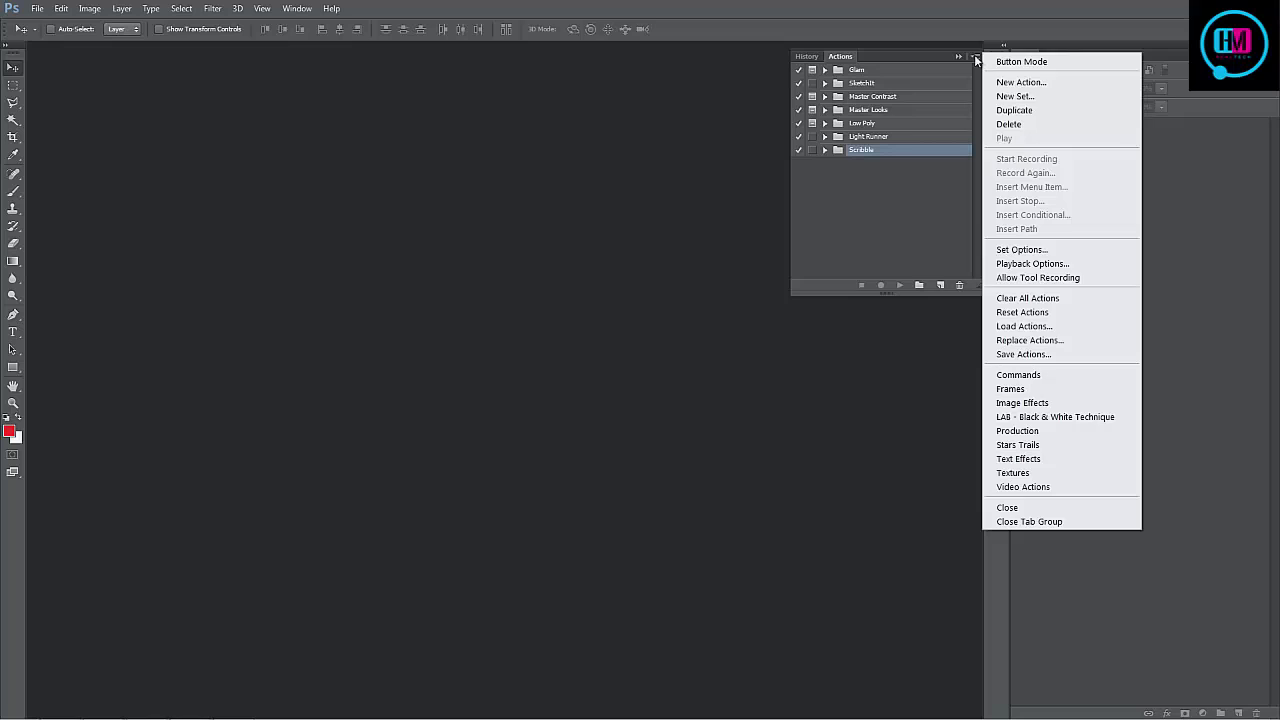
click(1068, 331)
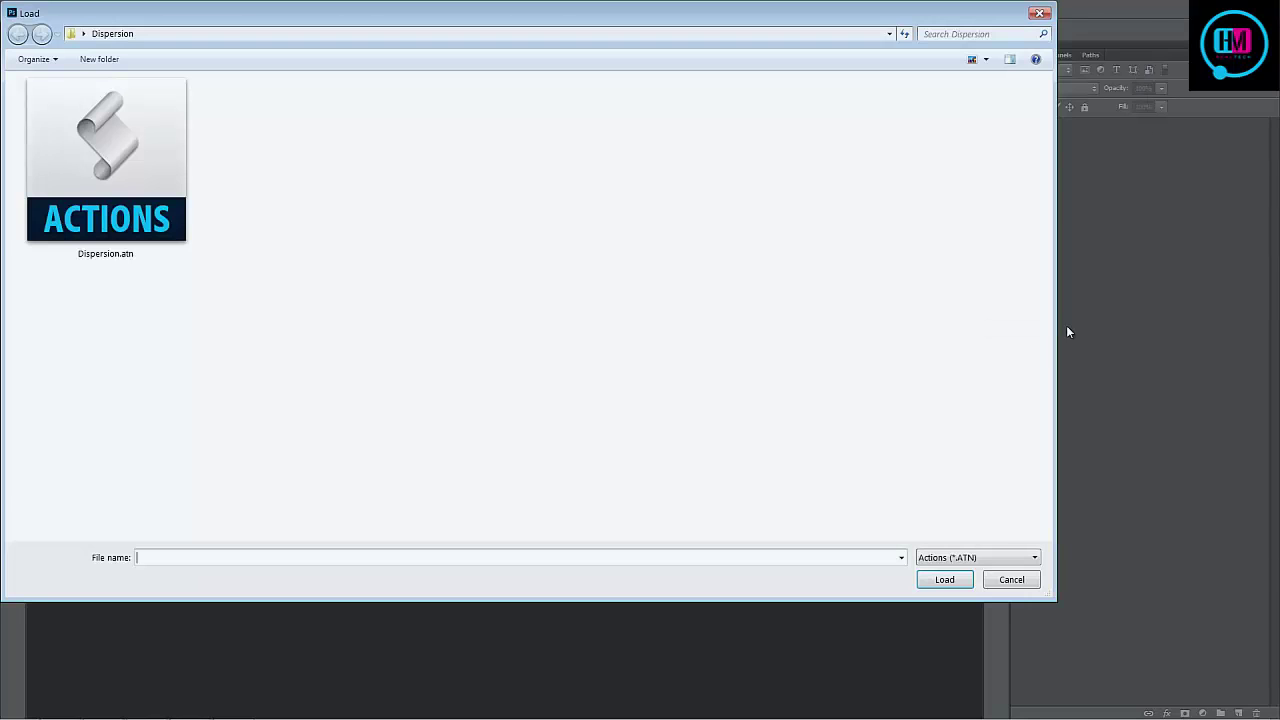
double_click(152, 207)
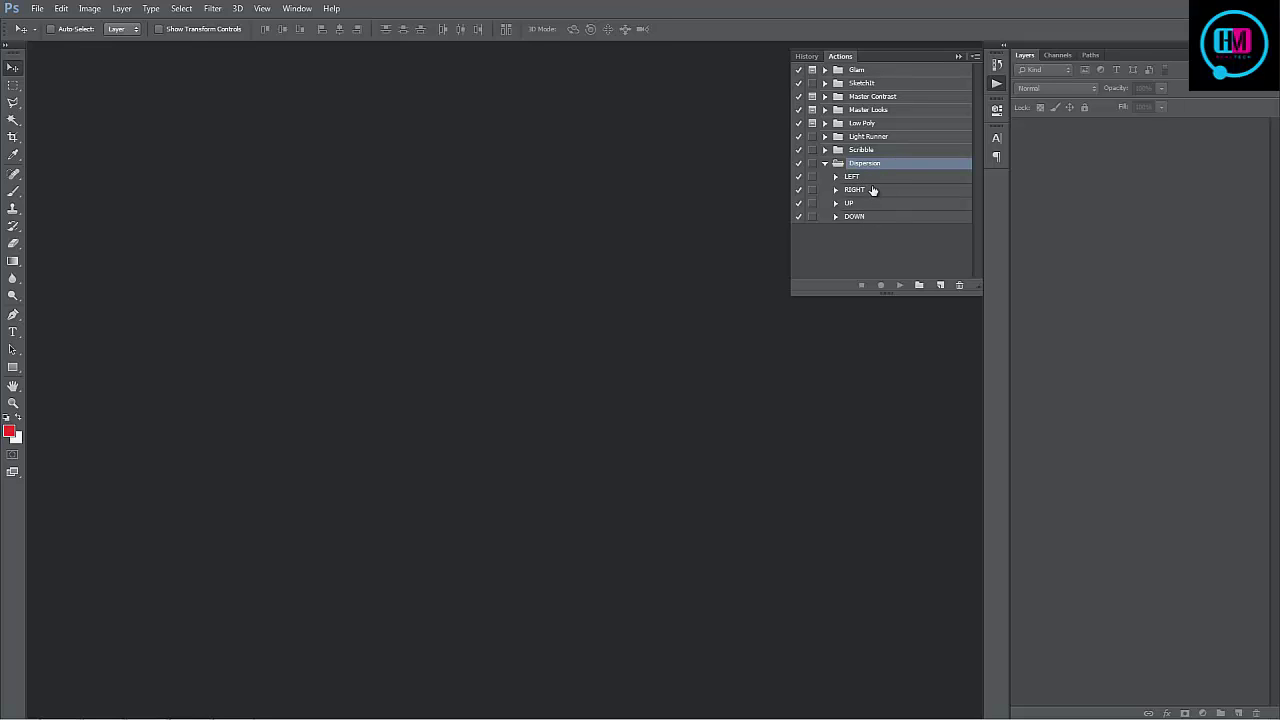
click(824, 163)
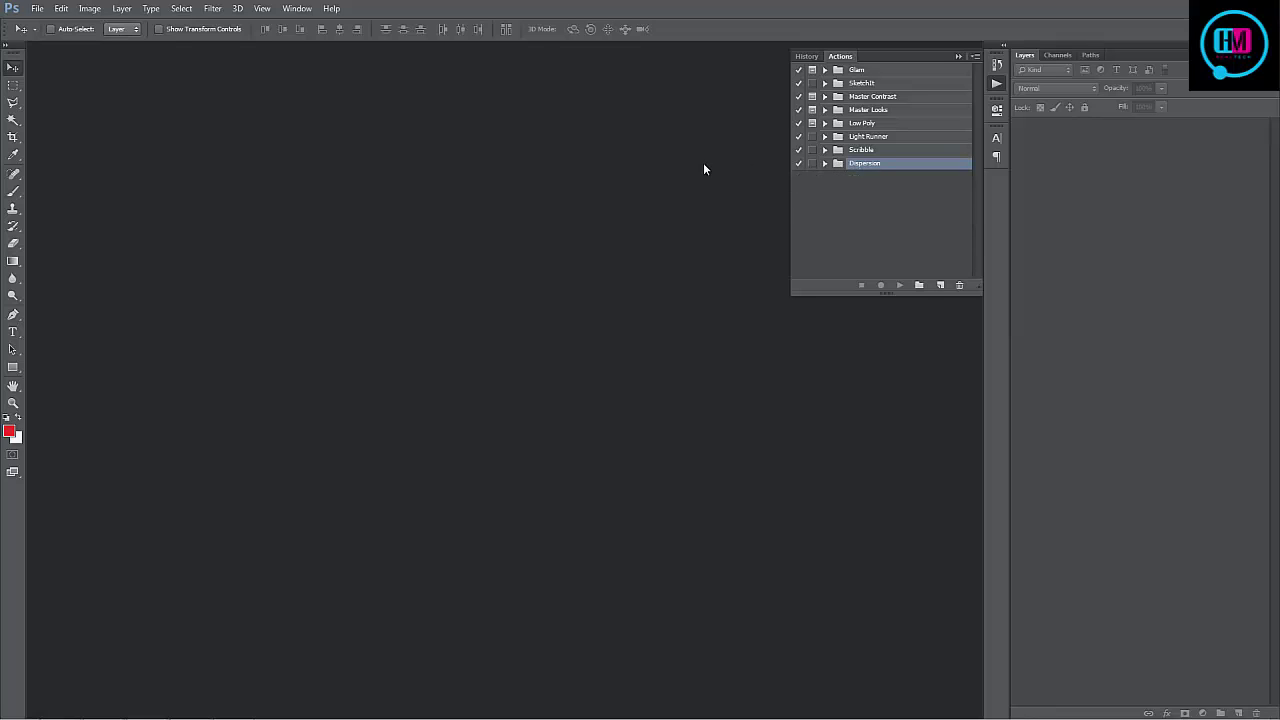
Step: Open the photo 1.jpg and fit it on screen
key(ctrl+o)
double_click(142, 172)
key(ctrl+0)
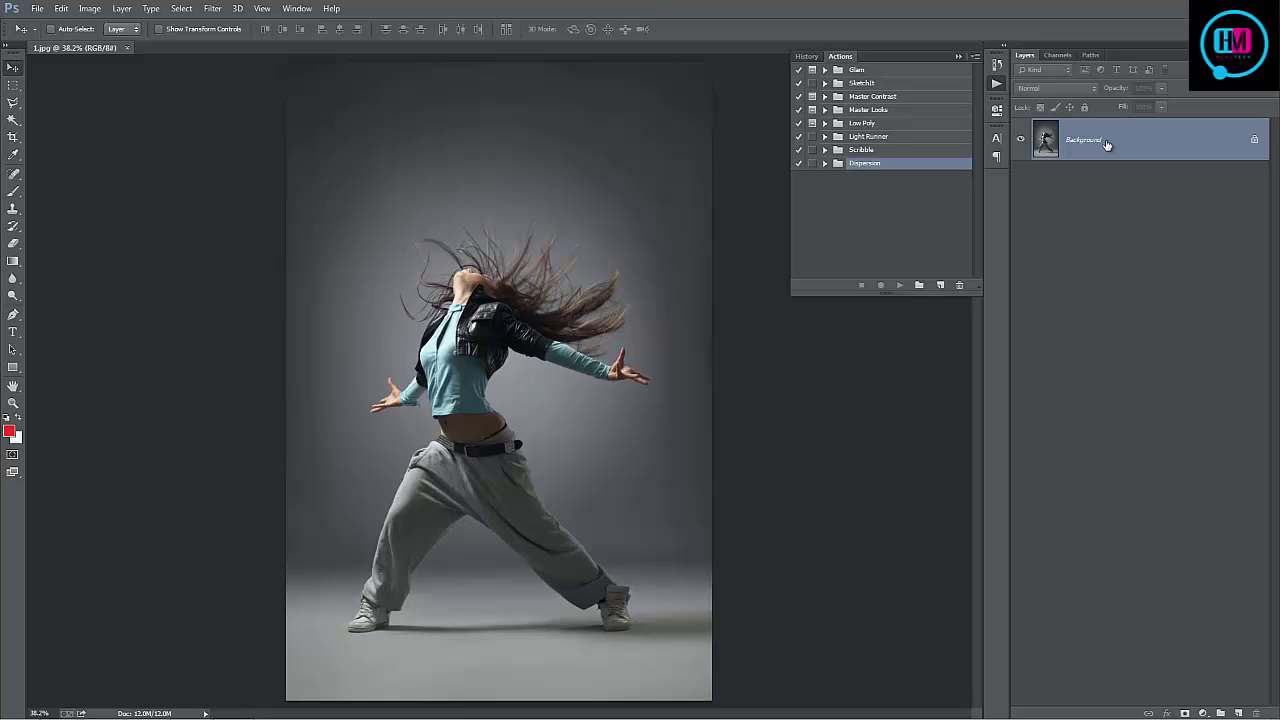
Step: Create a new empty layer named "brush" above the Background
key(ctrl+shift+n)
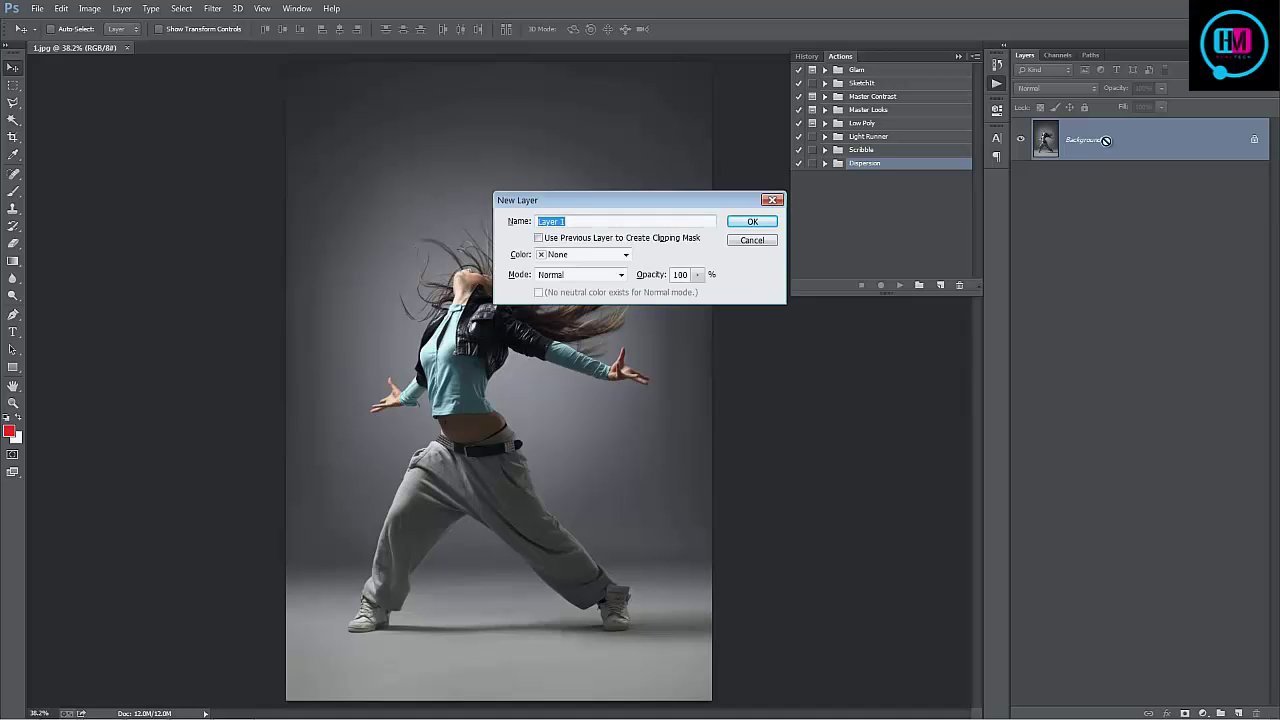
text(brush)
drag(566, 220, 518, 225)
click(752, 221)
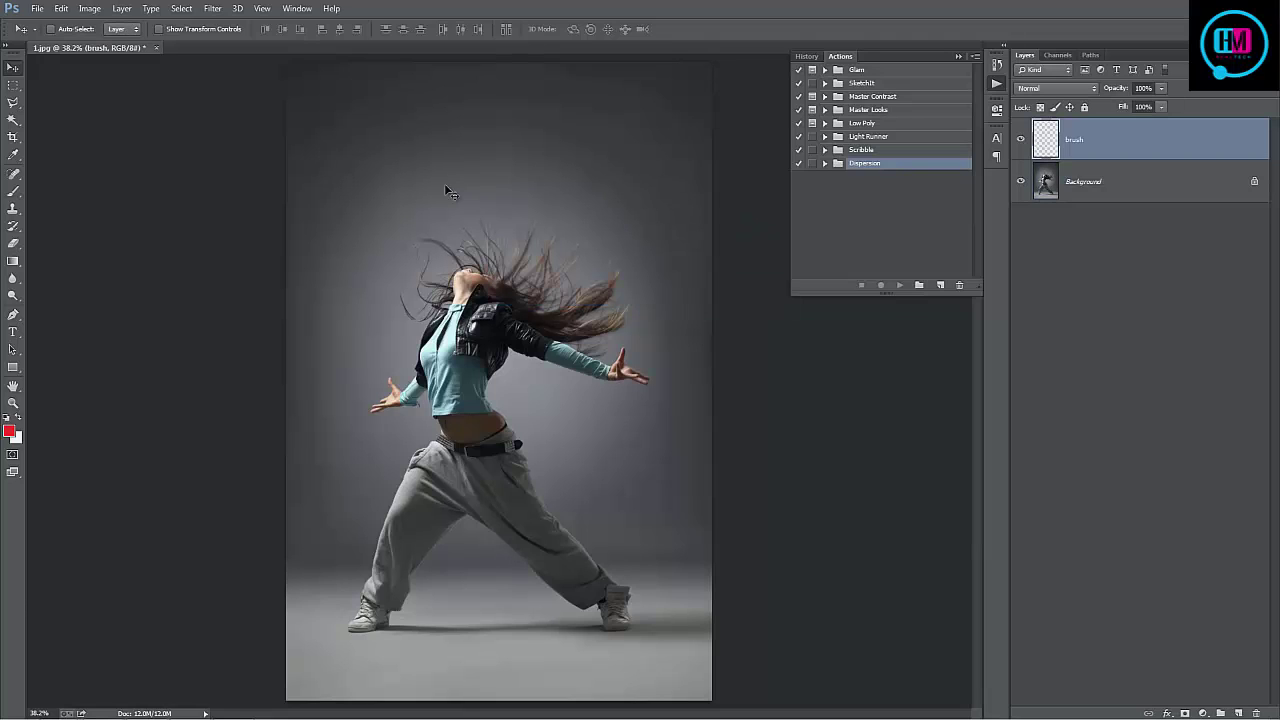
Step: Activate the Brush tool with a hard round tip at 100% hardness and enlarge it to 150 px
key(b)
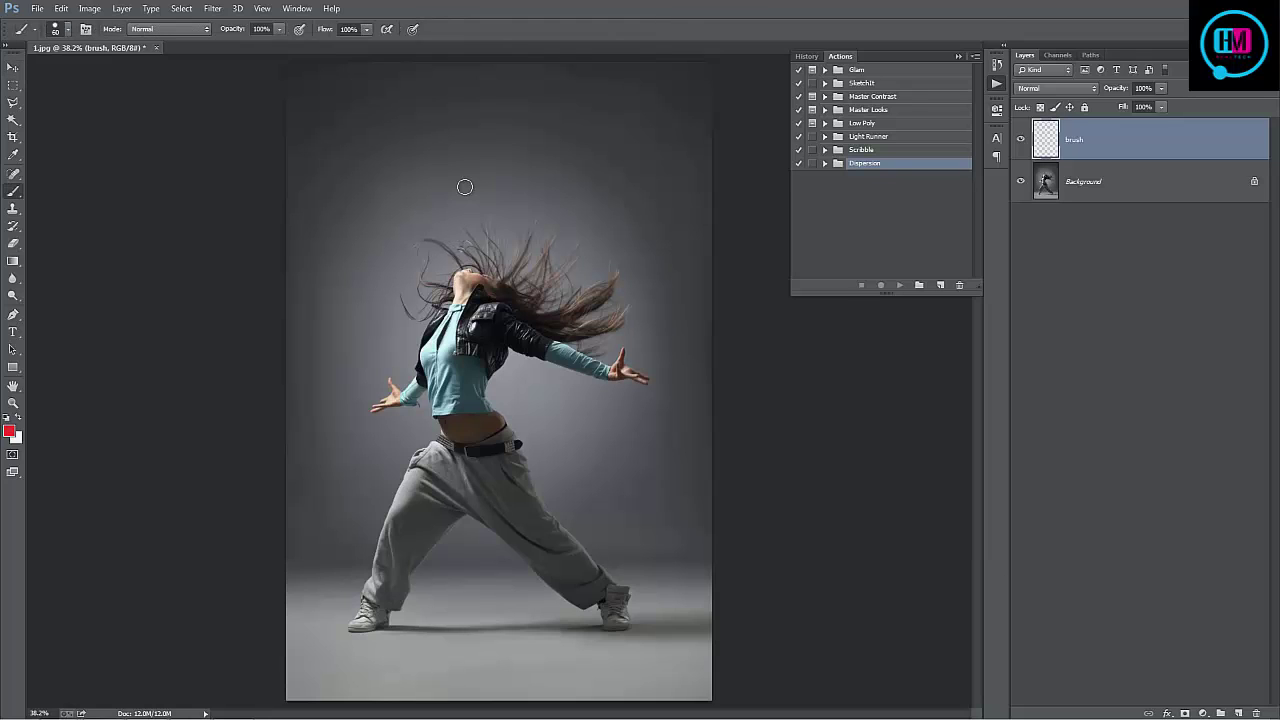
right_click(465, 186)
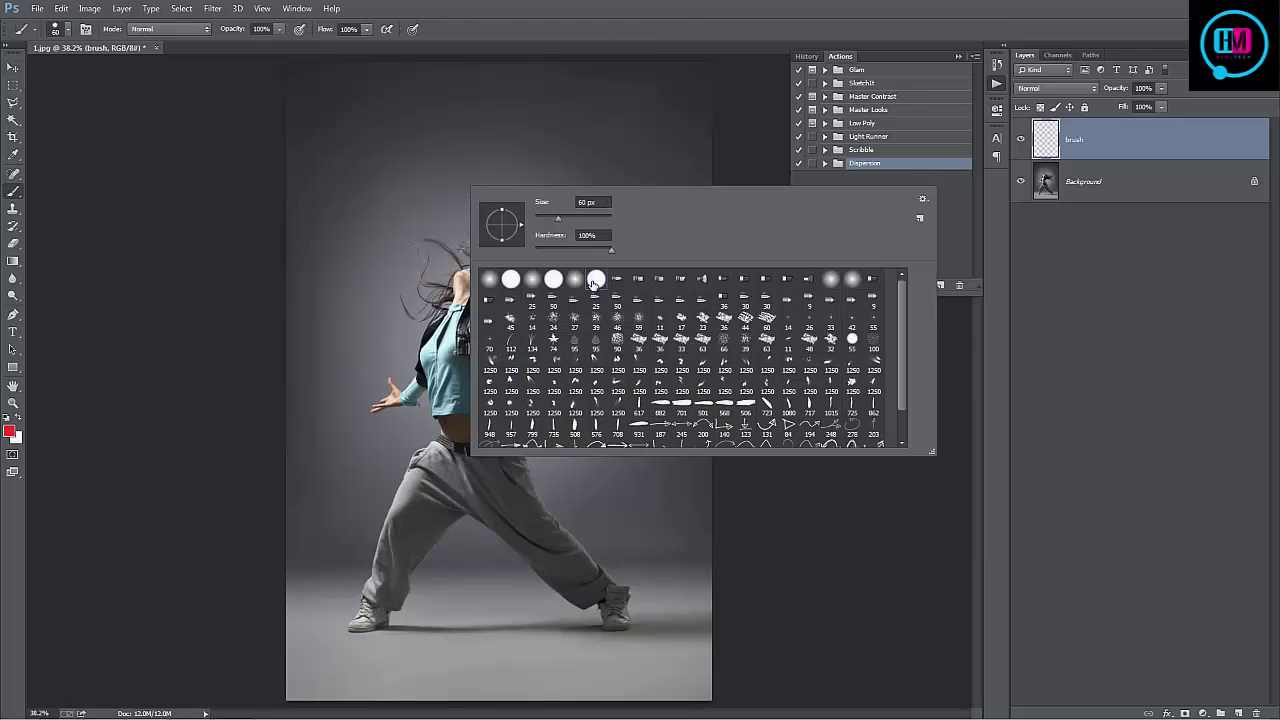
key(Escape)
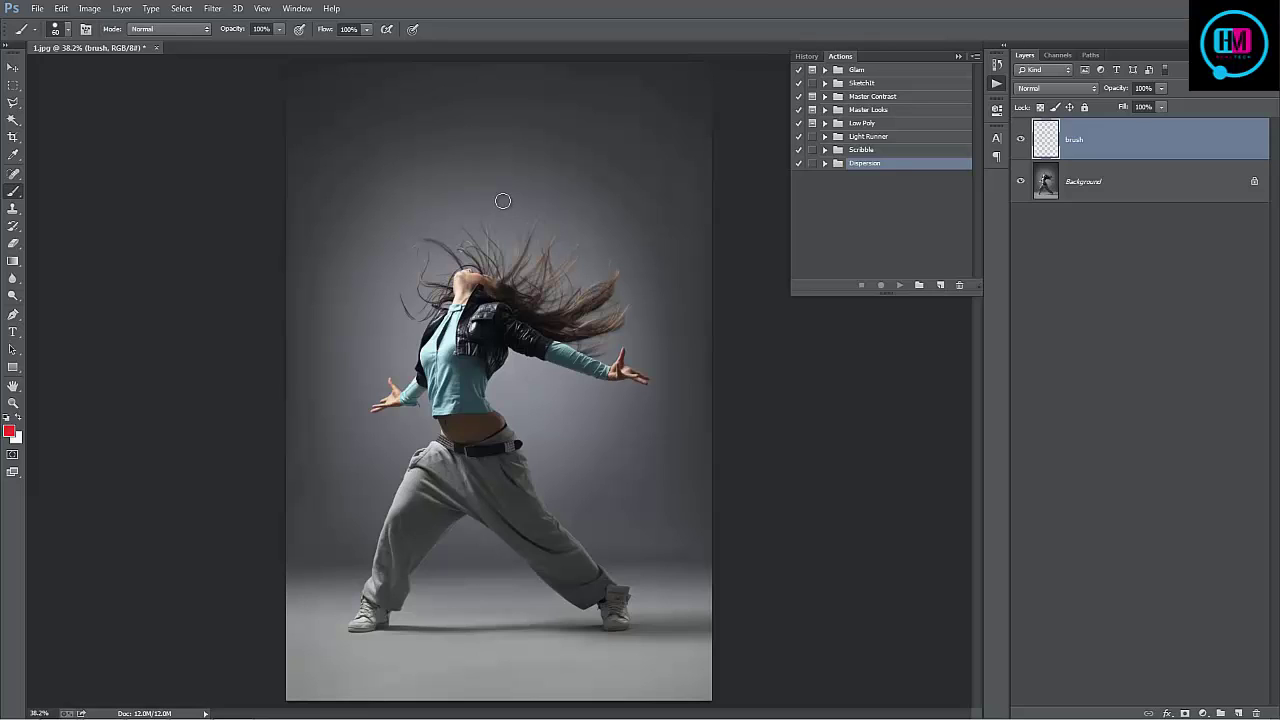
key(bracketright)
key(bracketright)
key(bracketright)
key(bracketright)
key(bracketright)
key(bracketright)
Step: Set the foreground colour to bright green
click(9, 434)
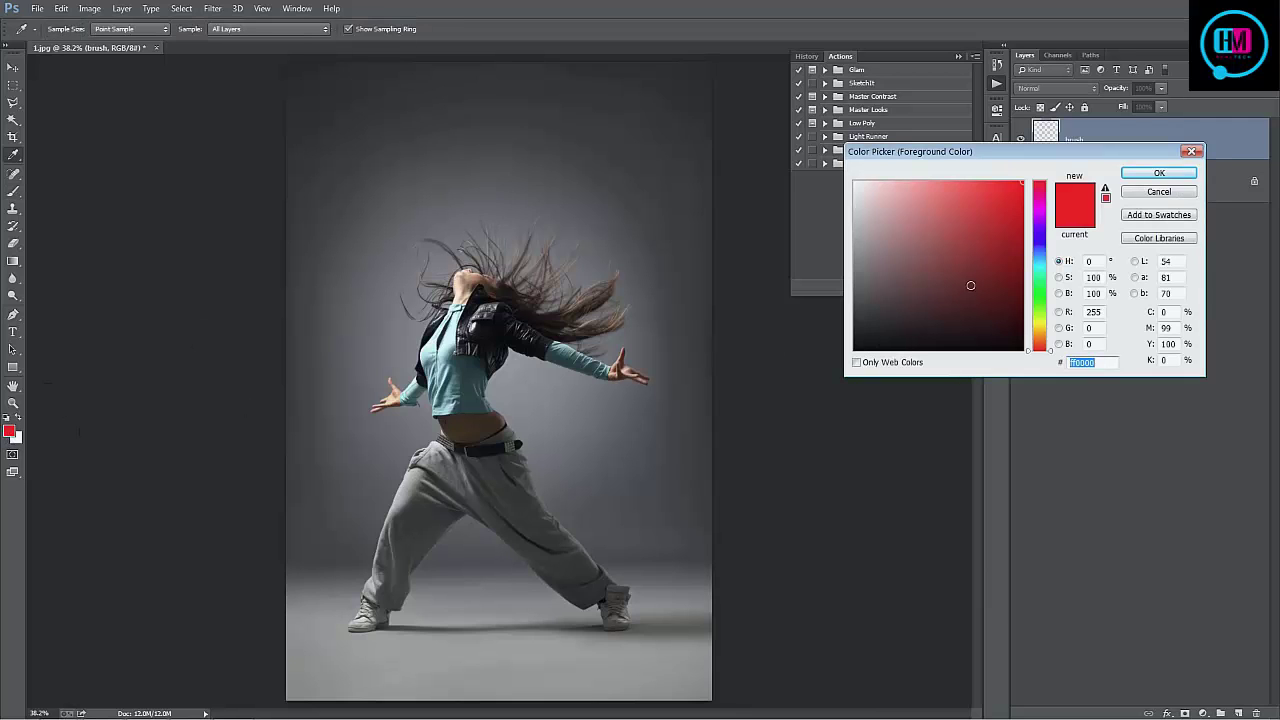
click(1036, 298)
click(1159, 173)
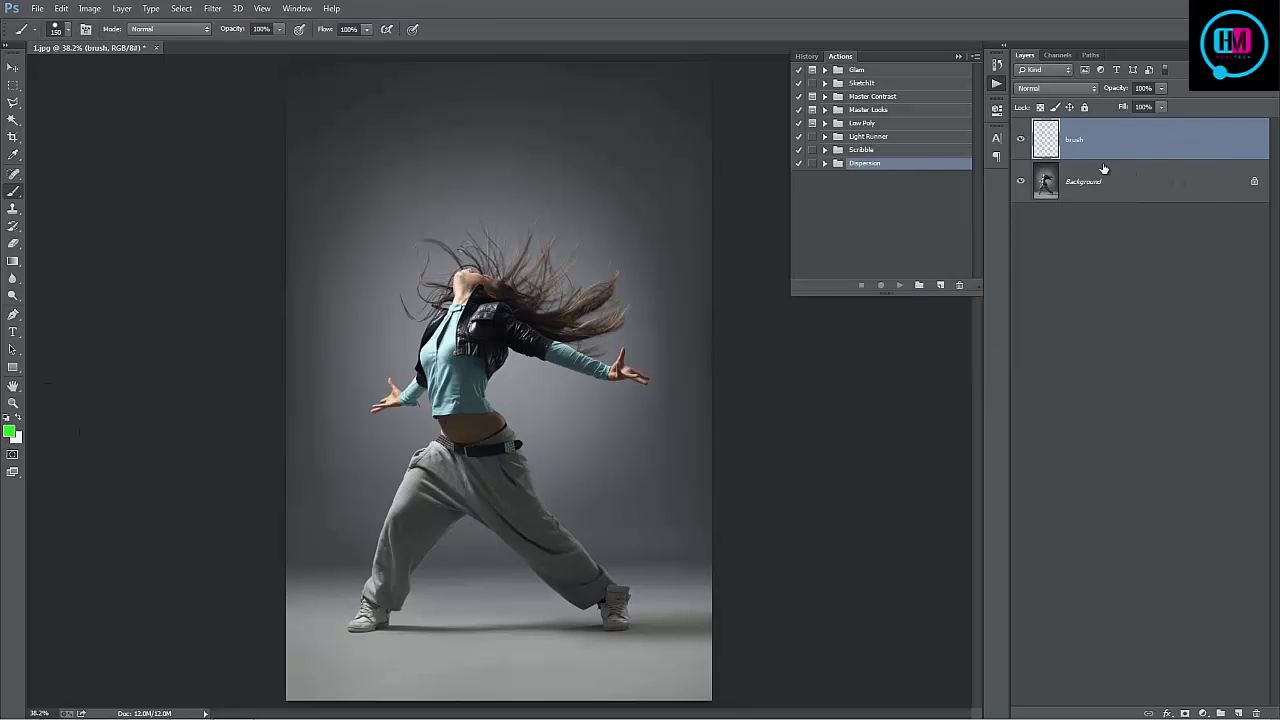
Step: Reduce the brush to 45 px and paint green over the dancer's arm beneath the hair, enlarging it to 60 px for the shoulder
key(z)
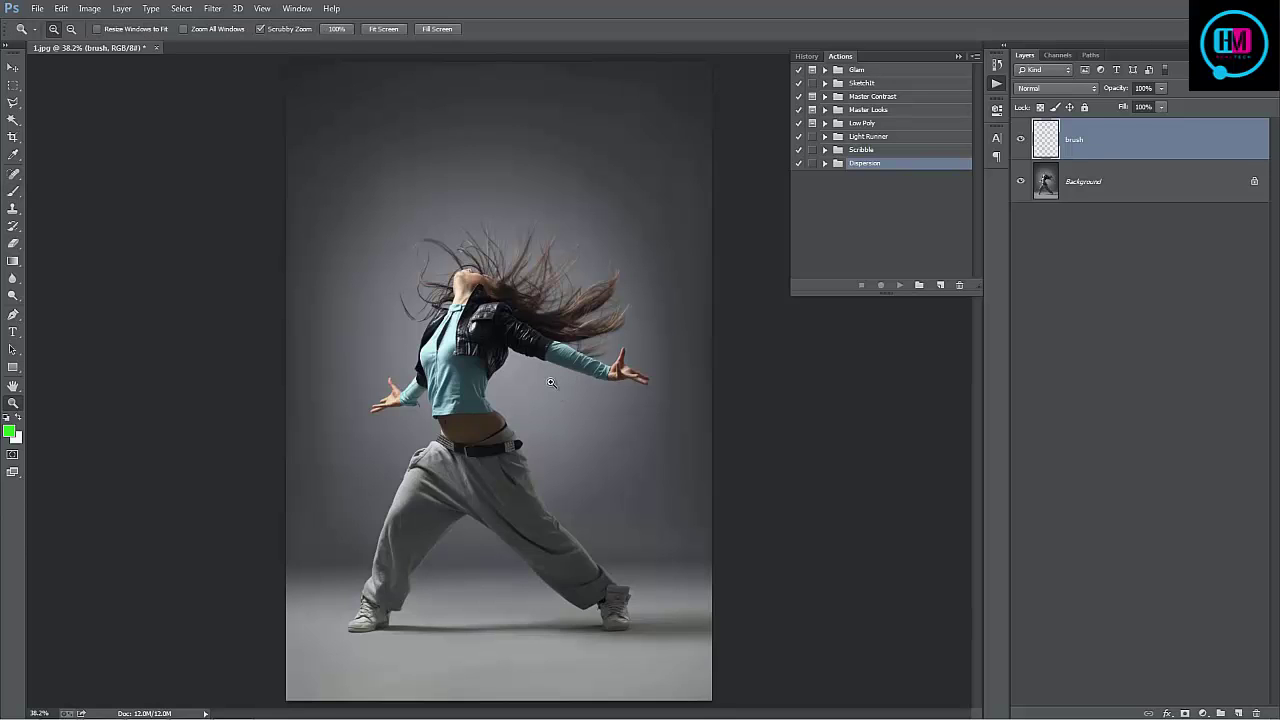
click(552, 383)
drag(552, 383, 550, 366)
key(b)
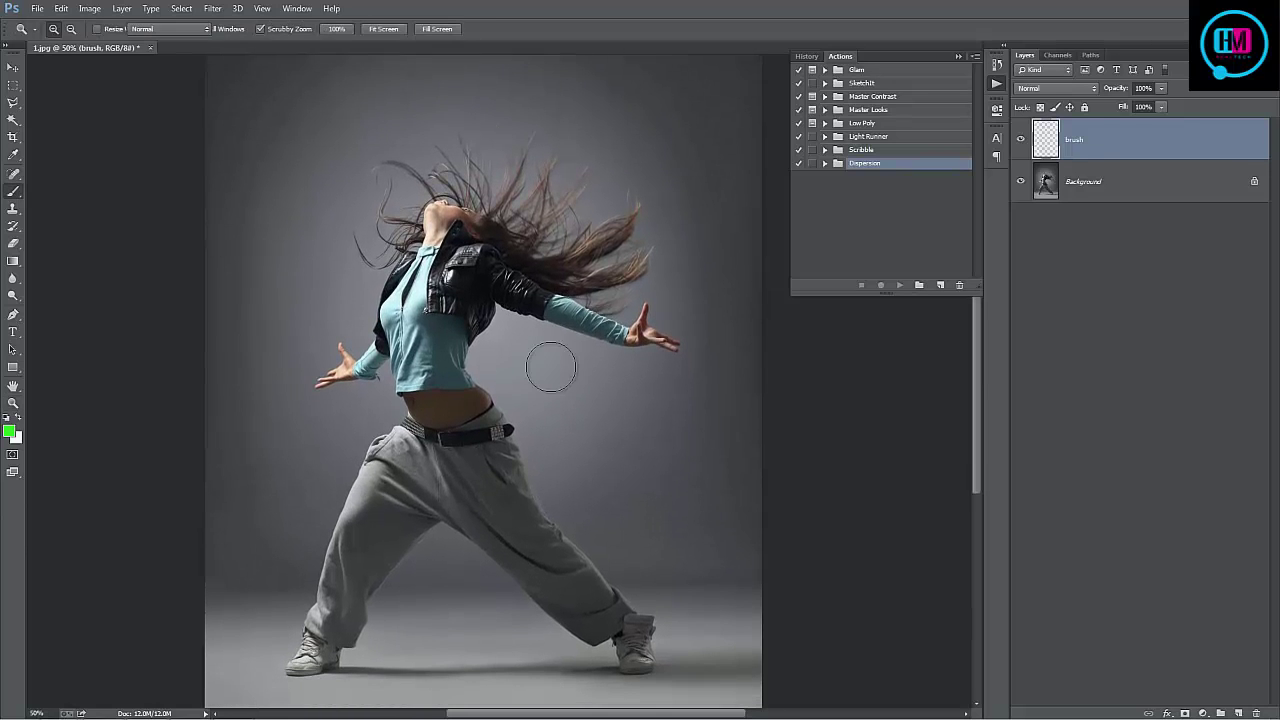
key(bracketleft)
key(bracketleft)
key(bracketleft)
key(bracketleft)
key(bracketleft)
key(bracketleft)
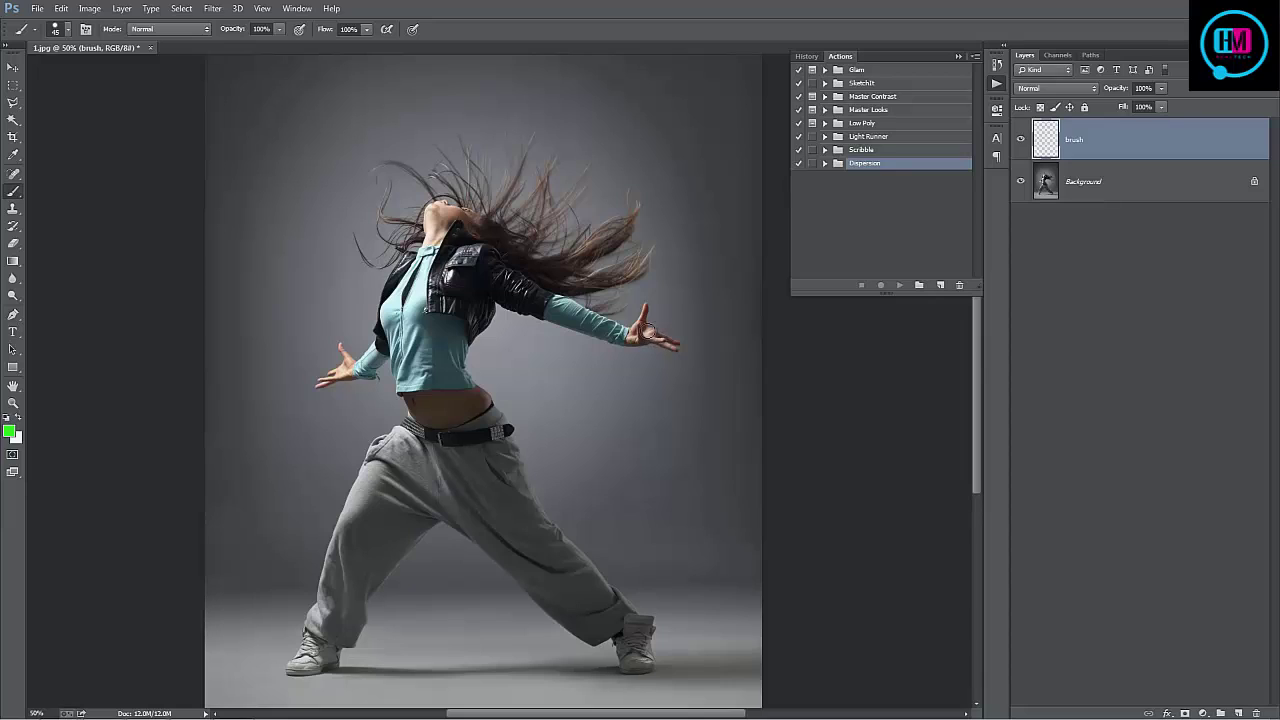
mouse_move(648, 333)
mouse_down()
mouse_move(515, 280)
mouse_move(492, 257)
mouse_move(541, 284)
mouse_move(505, 254)
mouse_move(481, 255)
mouse_move(552, 306)
mouse_up()
key(bracketright)
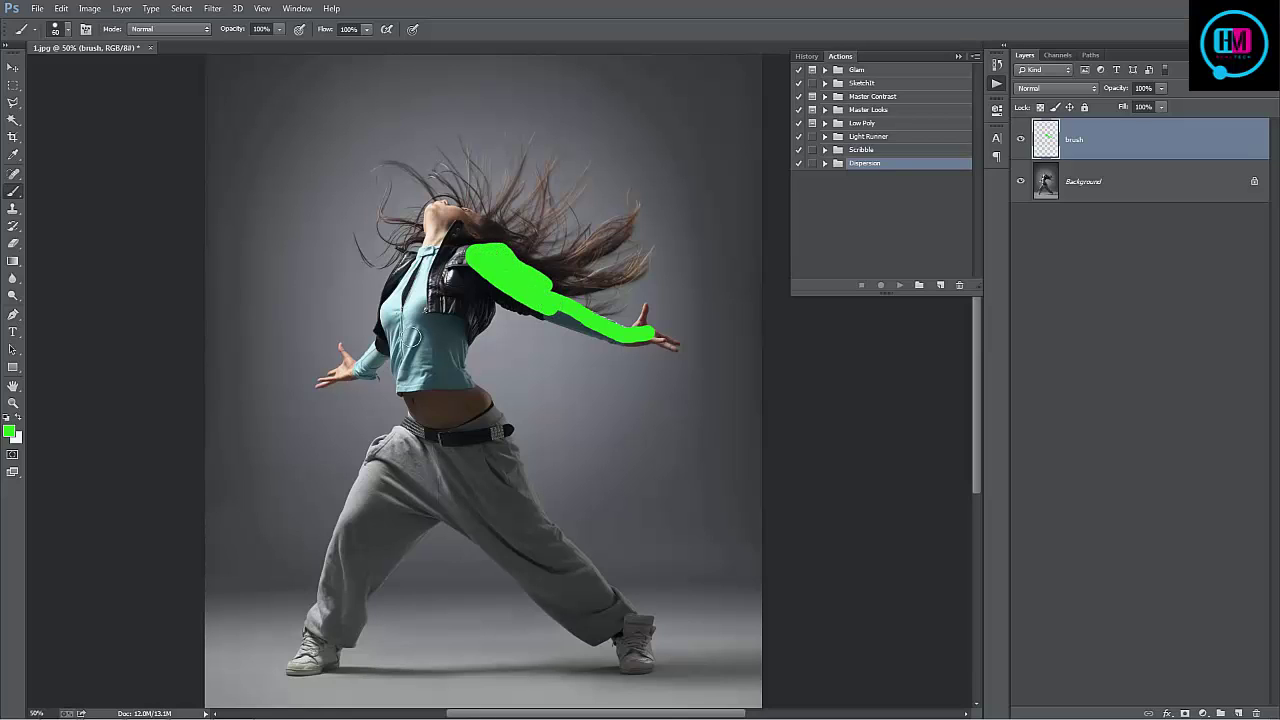
Step: Paint green over the dancer's other forearm with a smaller brush and extend the shoulder paint down the jacket with a 50 px brush
key(bracketleft)
key(bracketleft)
key(bracketleft)
click(356, 372)
mouse_move(356, 372)
mouse_down()
mouse_move(344, 366)
mouse_move(382, 350)
mouse_move(369, 363)
mouse_up()
key(bracketright)
key(bracketright)
key(bracketright)
mouse_move(490, 252)
mouse_down()
mouse_move(468, 237)
mouse_move(498, 262)
mouse_move(485, 306)
mouse_move(520, 292)
mouse_up()
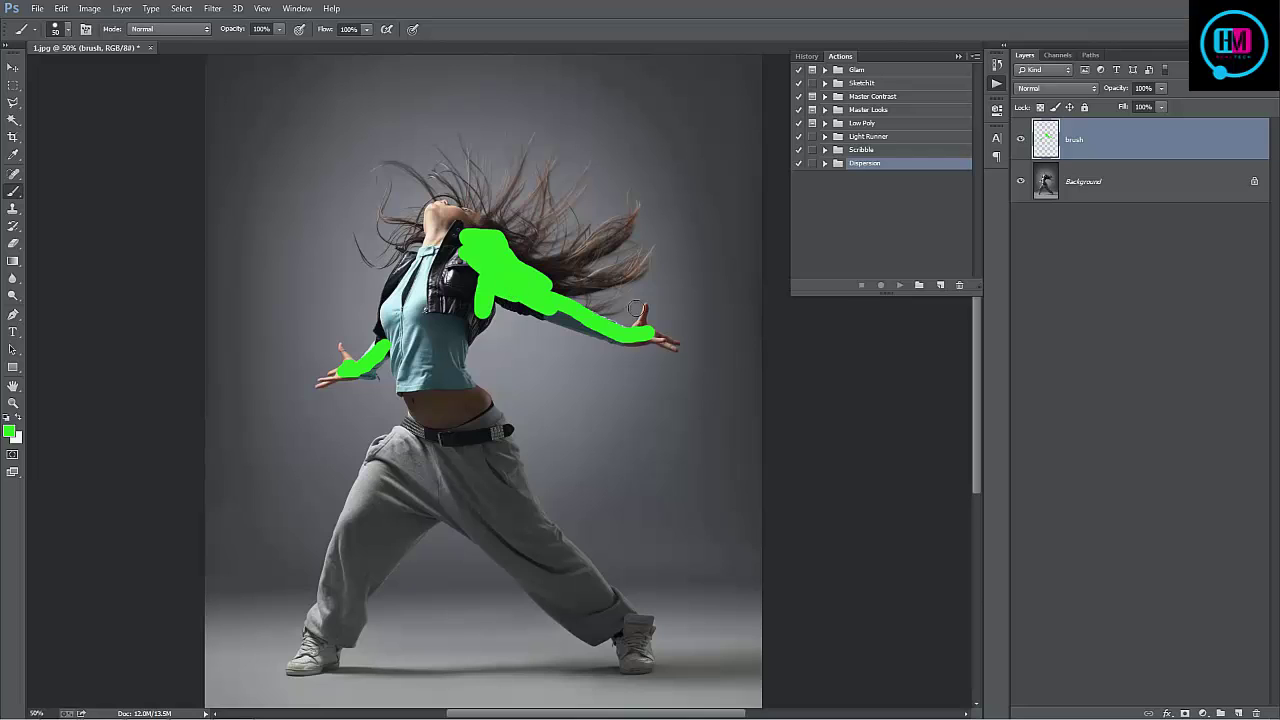
Step: Paint green over the palm and fingers of the hand beneath the hair with a smaller brush
key(bracketleft)
key(bracketleft)
key(bracketleft)
key(bracketleft)
drag(642, 332, 660, 343)
Step: Enlarge the brush and paint green over both of the dancer's shoes
scroll(549, 342, down, 2)
key(bracketright)
key(bracketright)
key(bracketright)
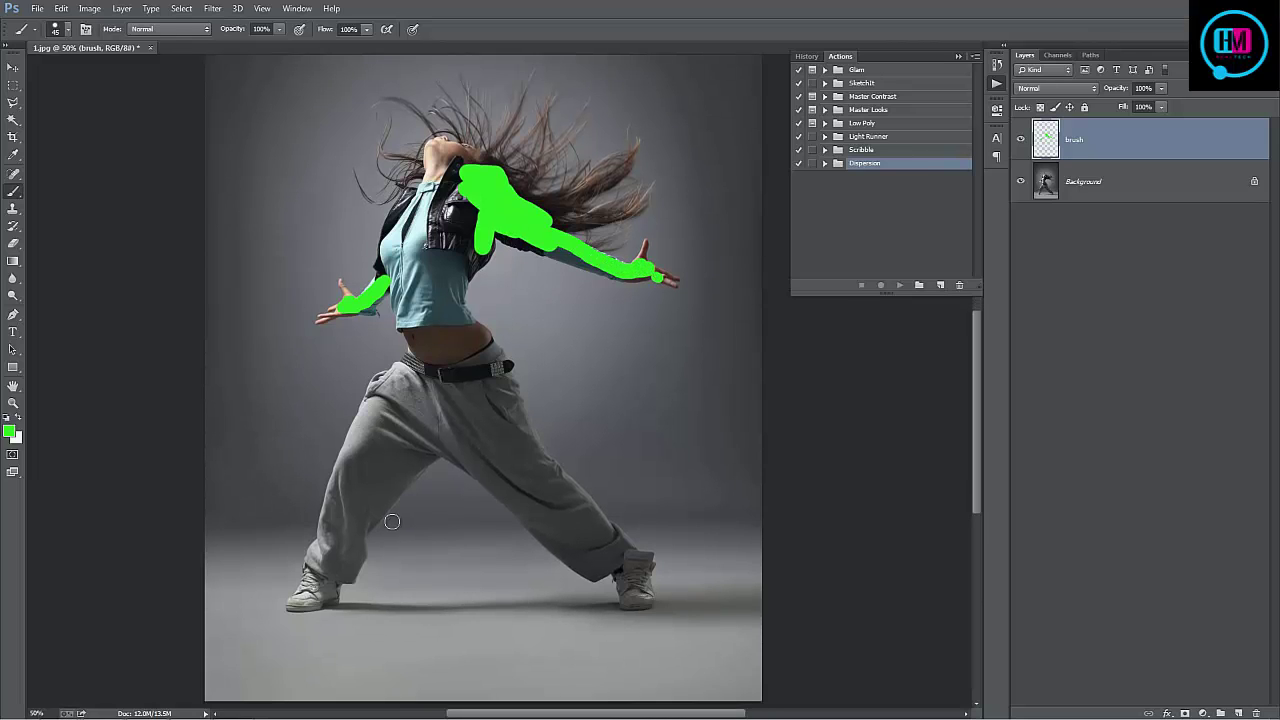
mouse_move(310, 585)
mouse_down()
mouse_move(298, 605)
mouse_move(305, 590)
mouse_move(336, 592)
mouse_move(304, 604)
mouse_move(330, 582)
mouse_up()
mouse_move(625, 568)
mouse_down()
mouse_move(635, 600)
mouse_move(628, 556)
mouse_move(645, 560)
mouse_move(642, 594)
mouse_up()
scroll(623, 466, up, 2)
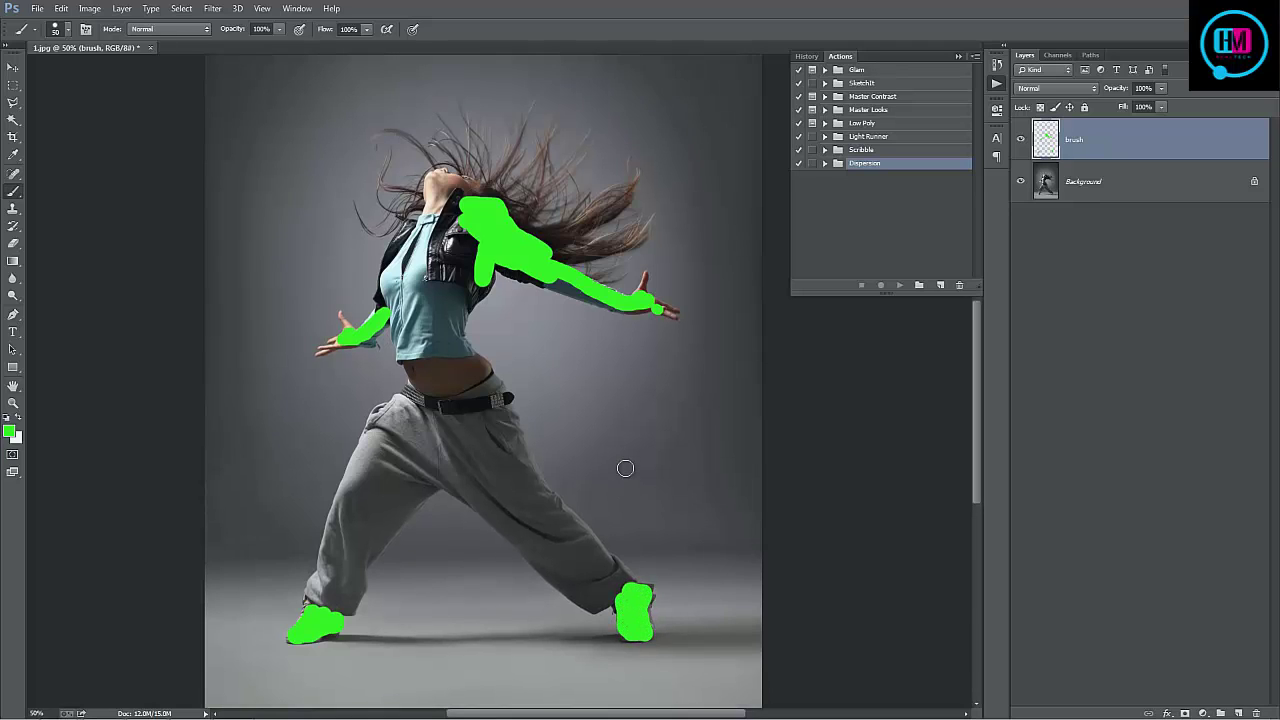
Step: Switch to the Move tool and play the UP action from the Dispersion set
key(v)
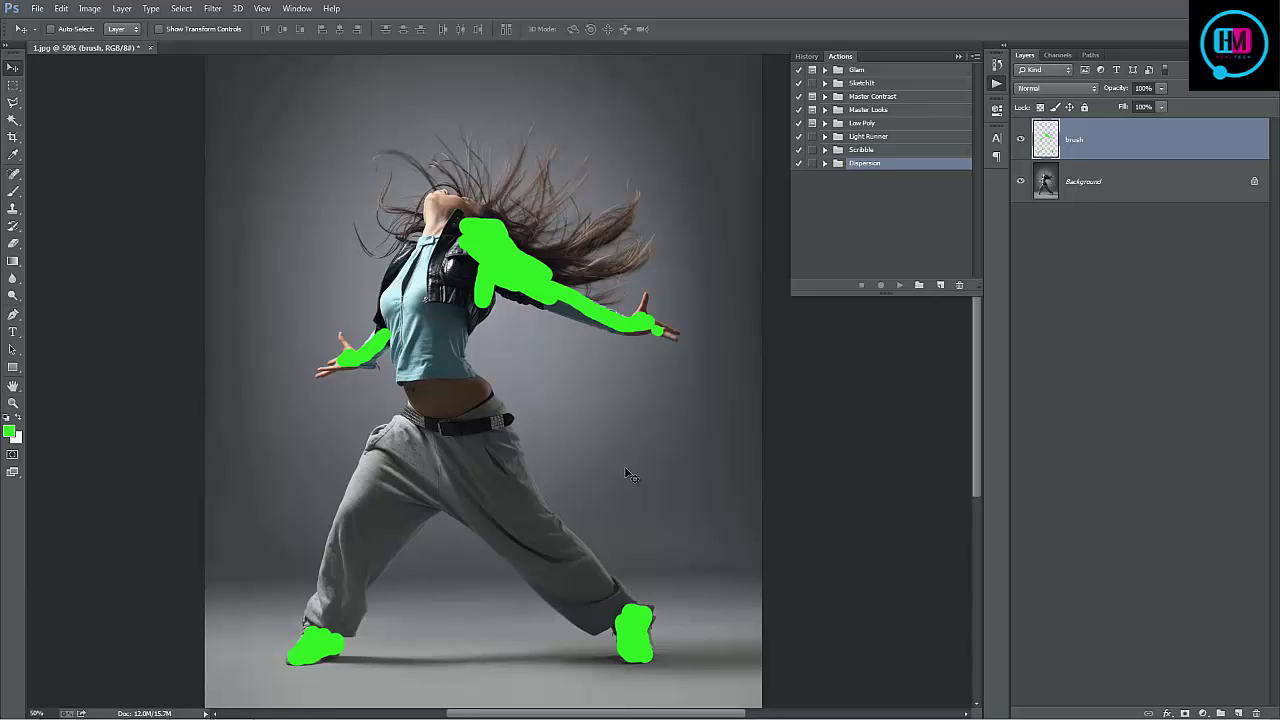
click(825, 163)
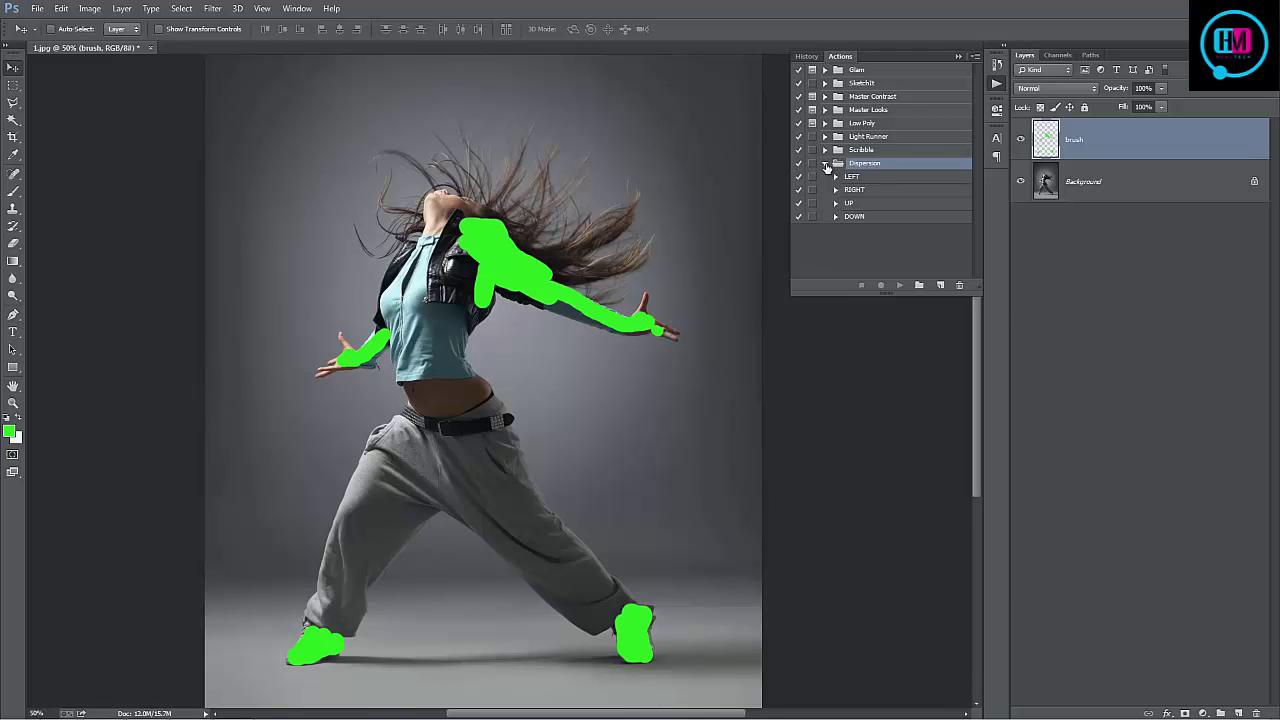
click(868, 204)
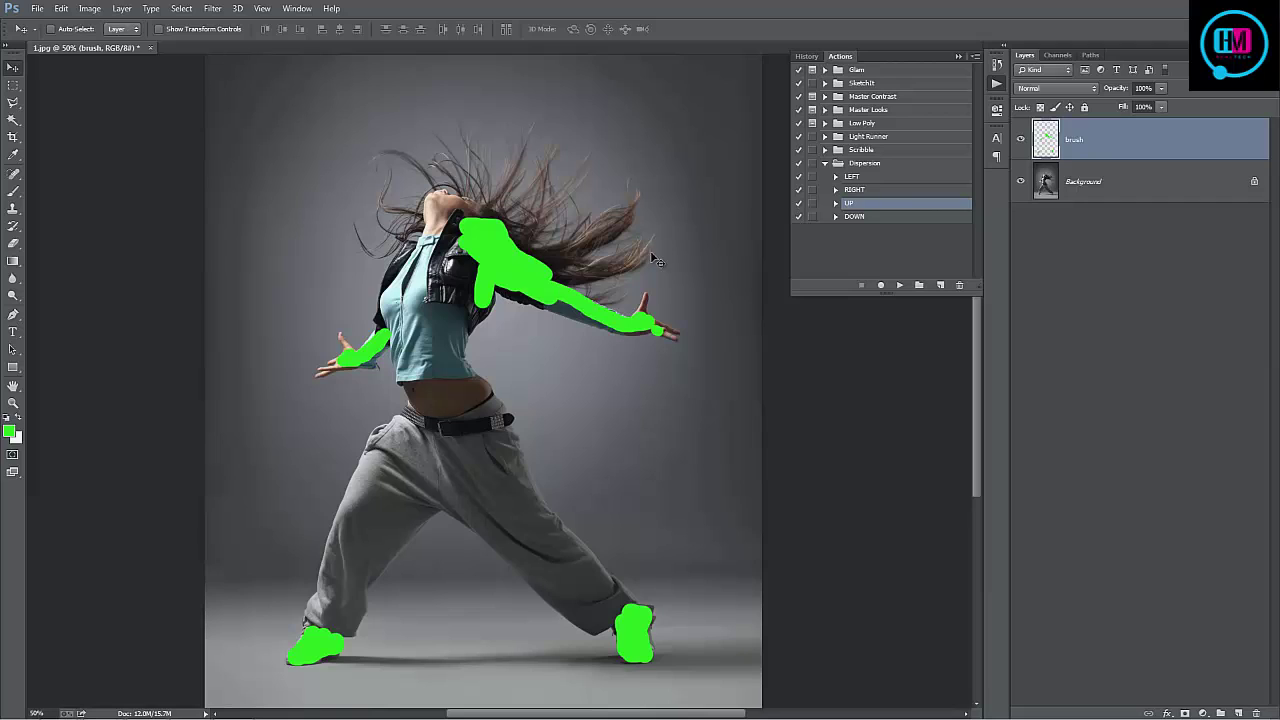
click(900, 286)
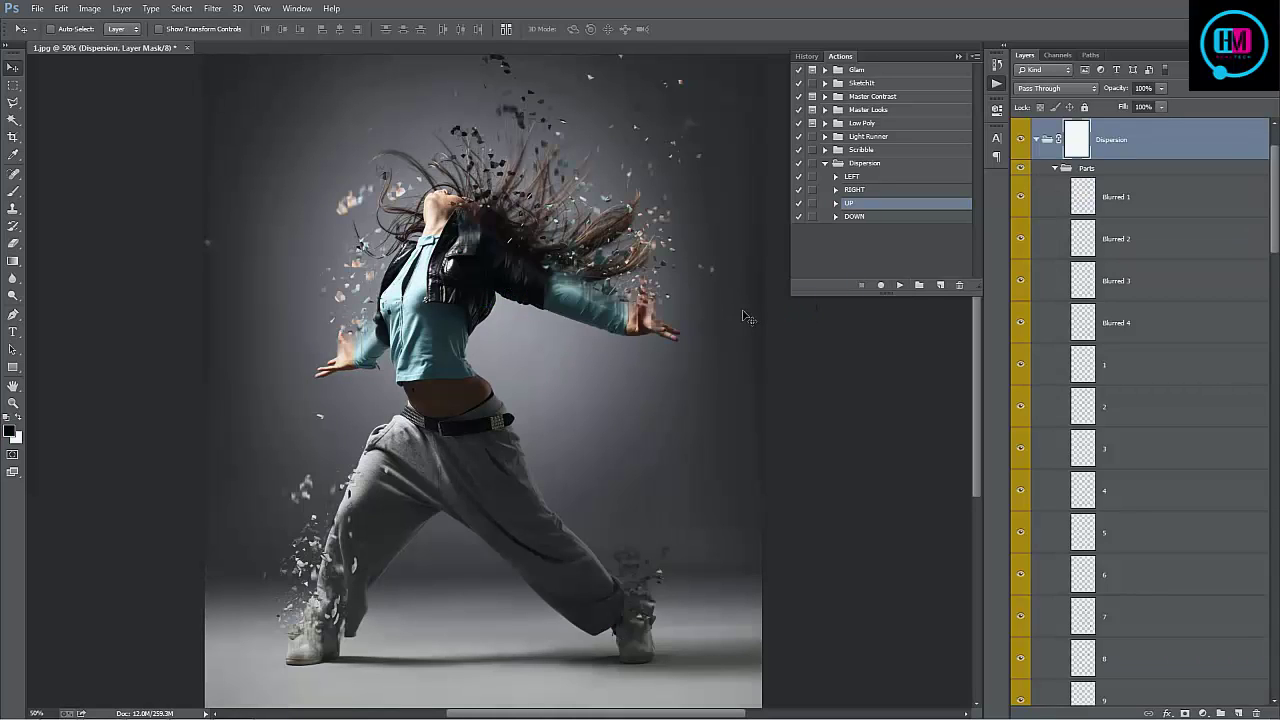
Step: Inspect the dispersed image, then collapse the Actions panel and the Parts and Dispersion layer groups
key(ctrl+0)
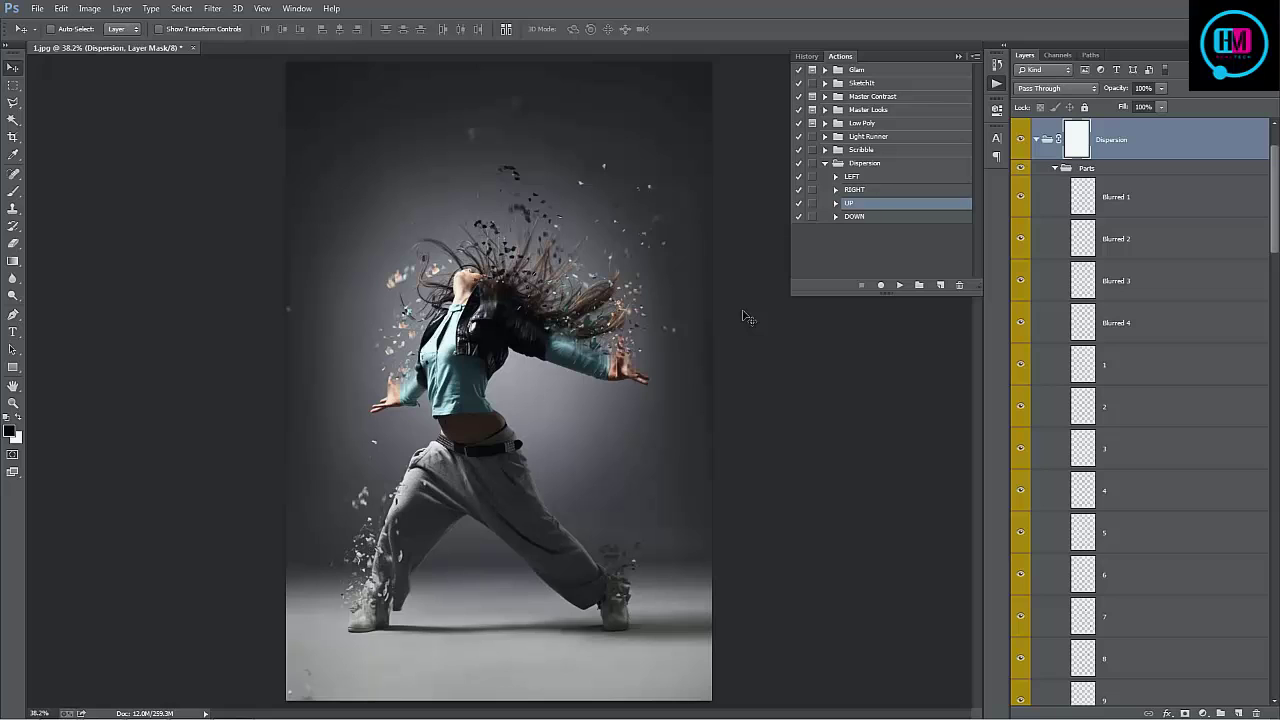
key(ctrl+plus)
scroll(640, 320, down, 2)
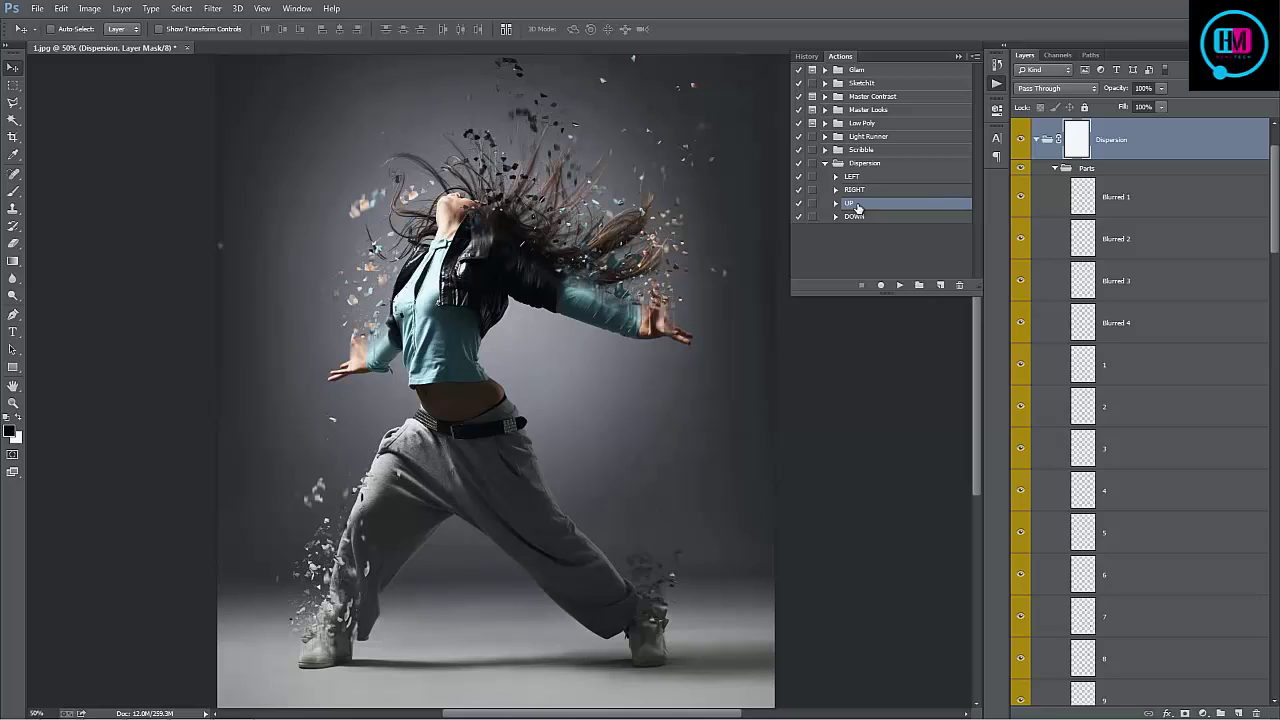
click(958, 55)
click(1055, 168)
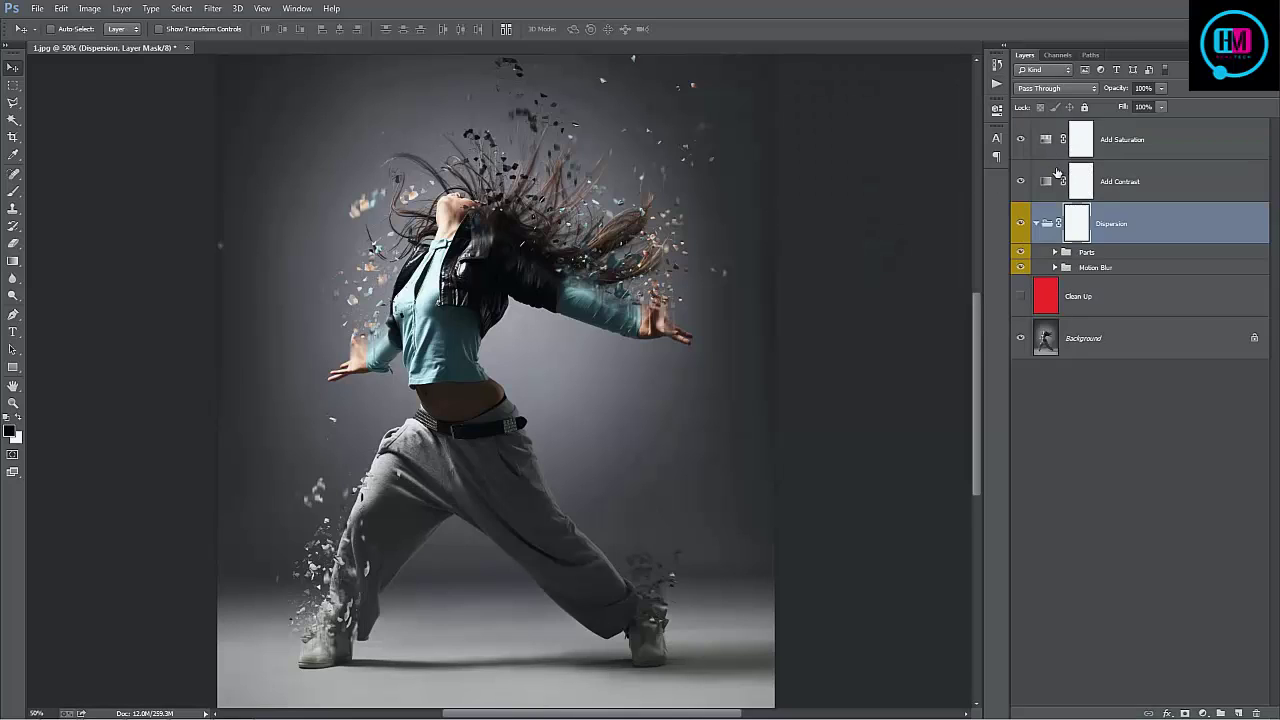
click(1037, 223)
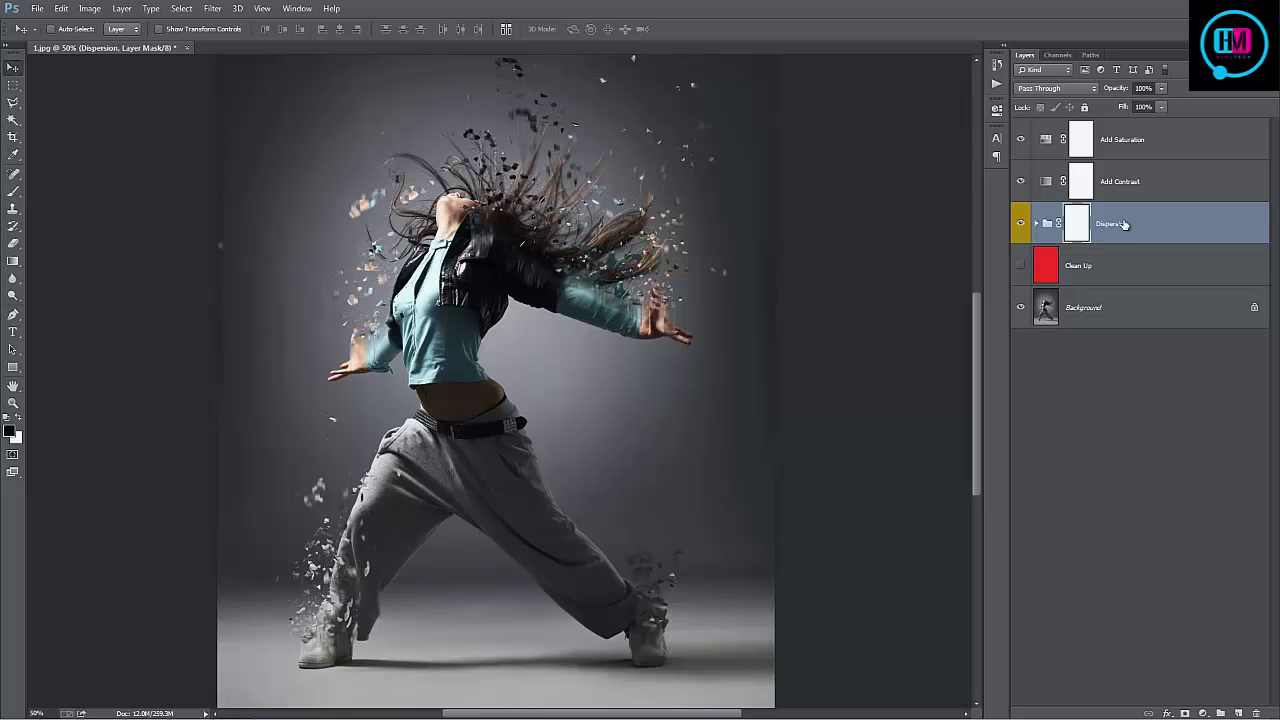
Step: Select the Add Saturation and Add Contrast layers and toggle Add Contrast off and on to compare the image
click(1128, 155)
shift+click(1130, 178)
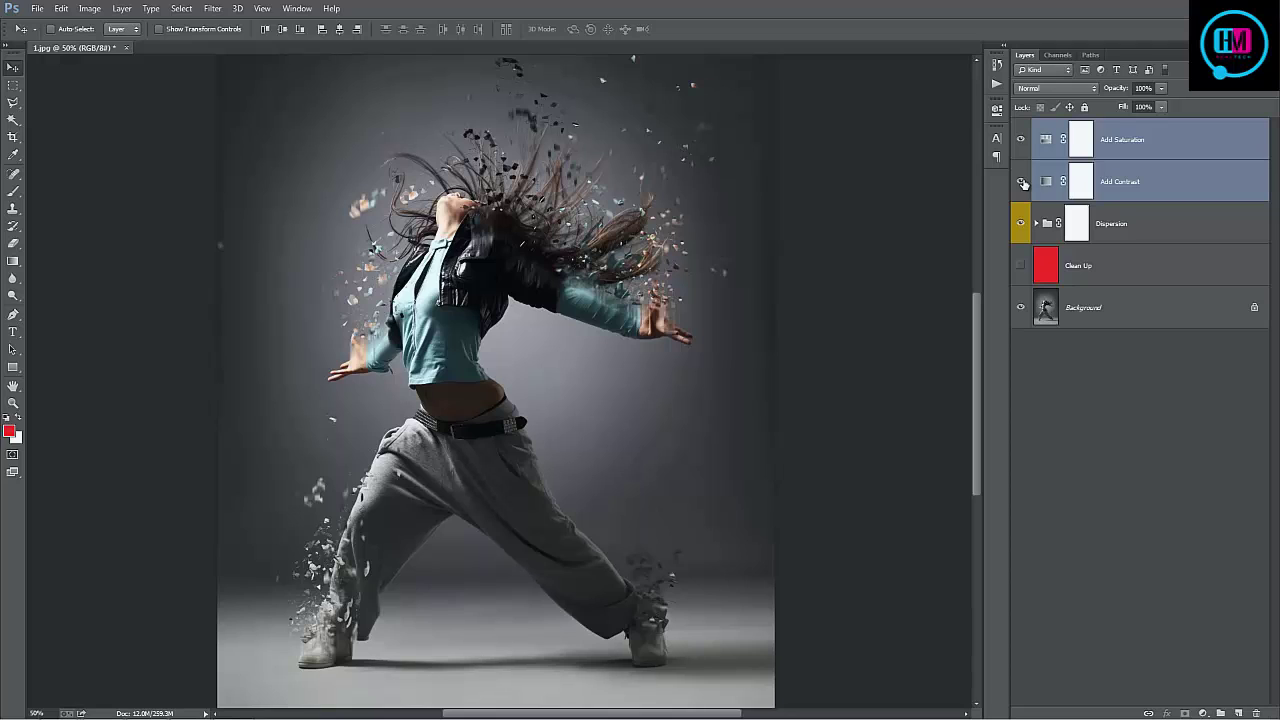
click(1021, 181)
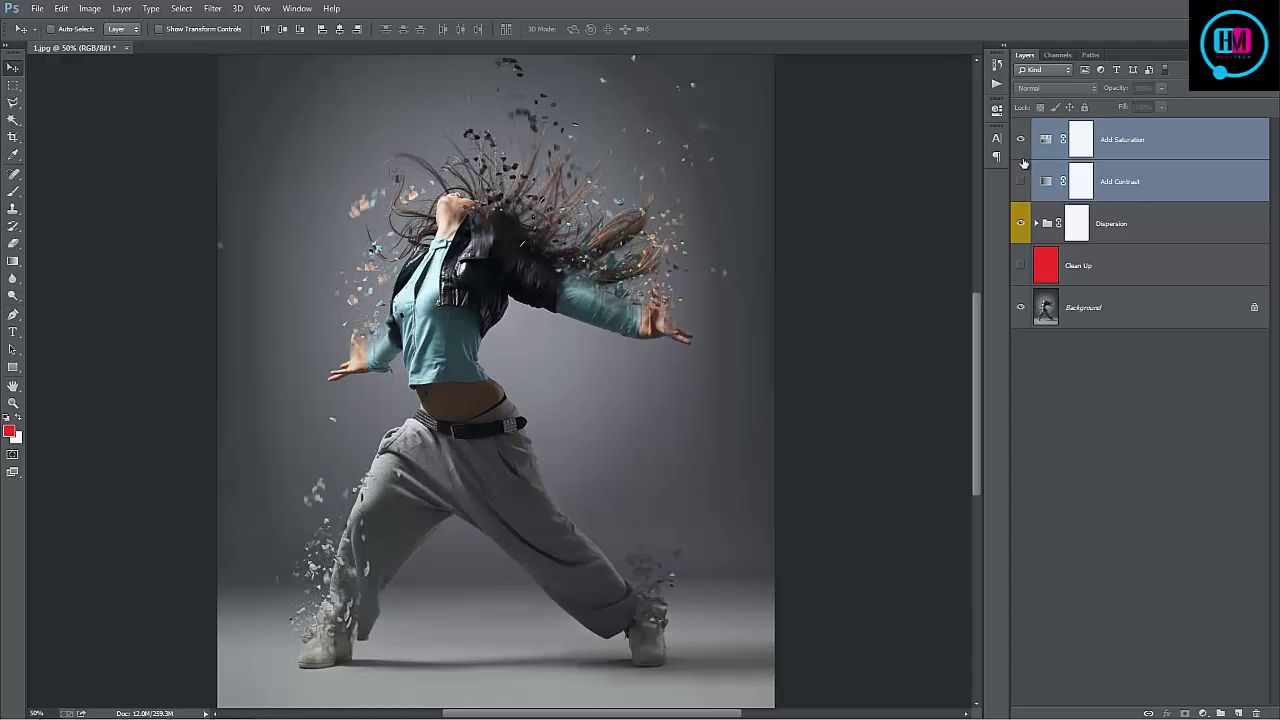
click(1021, 181)
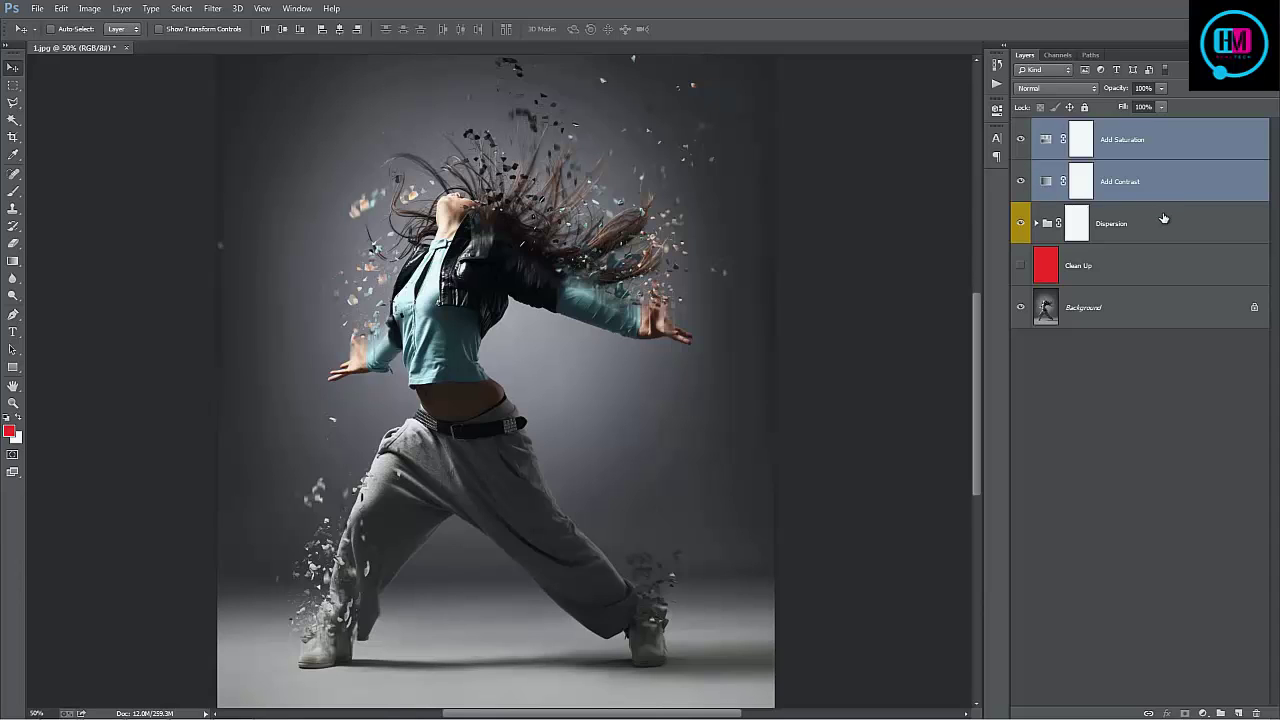
Step: Select the Dispersion group and toggle its visibility repeatedly to compare the photo with and without the effect
click(1162, 212)
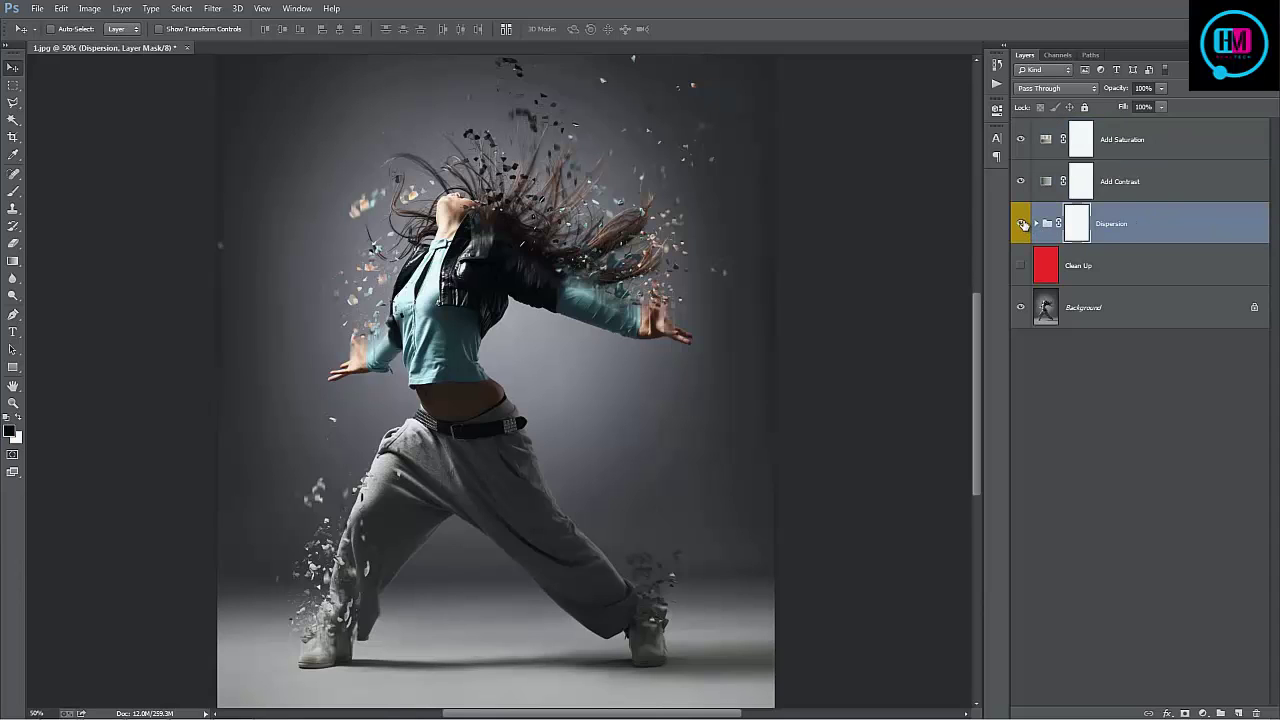
click(1021, 223)
click(1021, 223)
click(1021, 223)
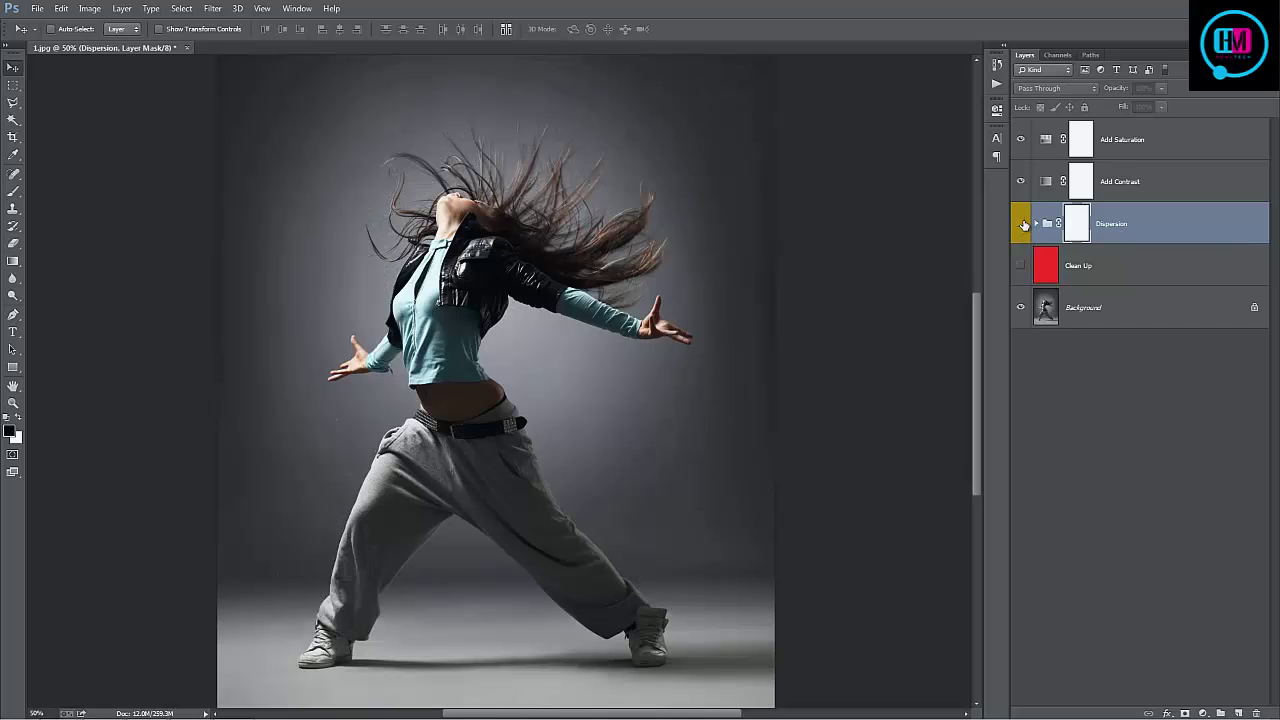
click(1021, 223)
click(1021, 223)
click(1021, 223)
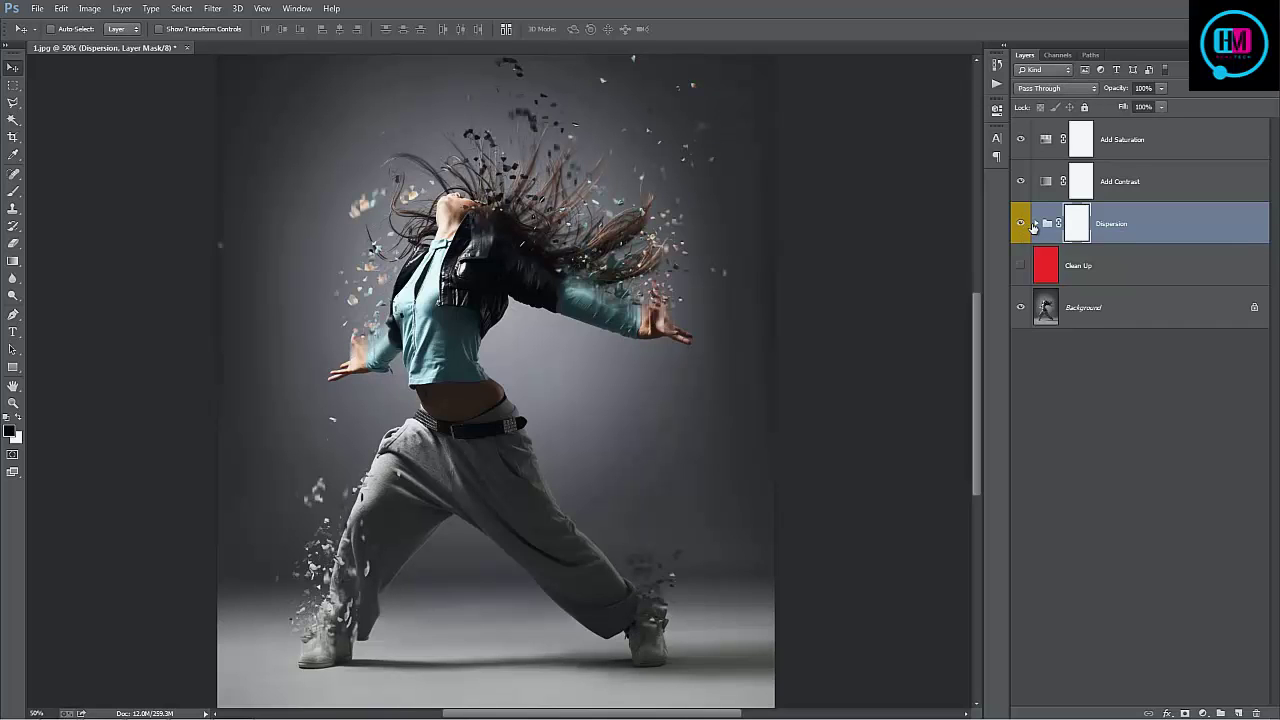
Step: Expand the Dispersion group, select the Parts group and toggle its visibility repeatedly to compare the image
click(1036, 223)
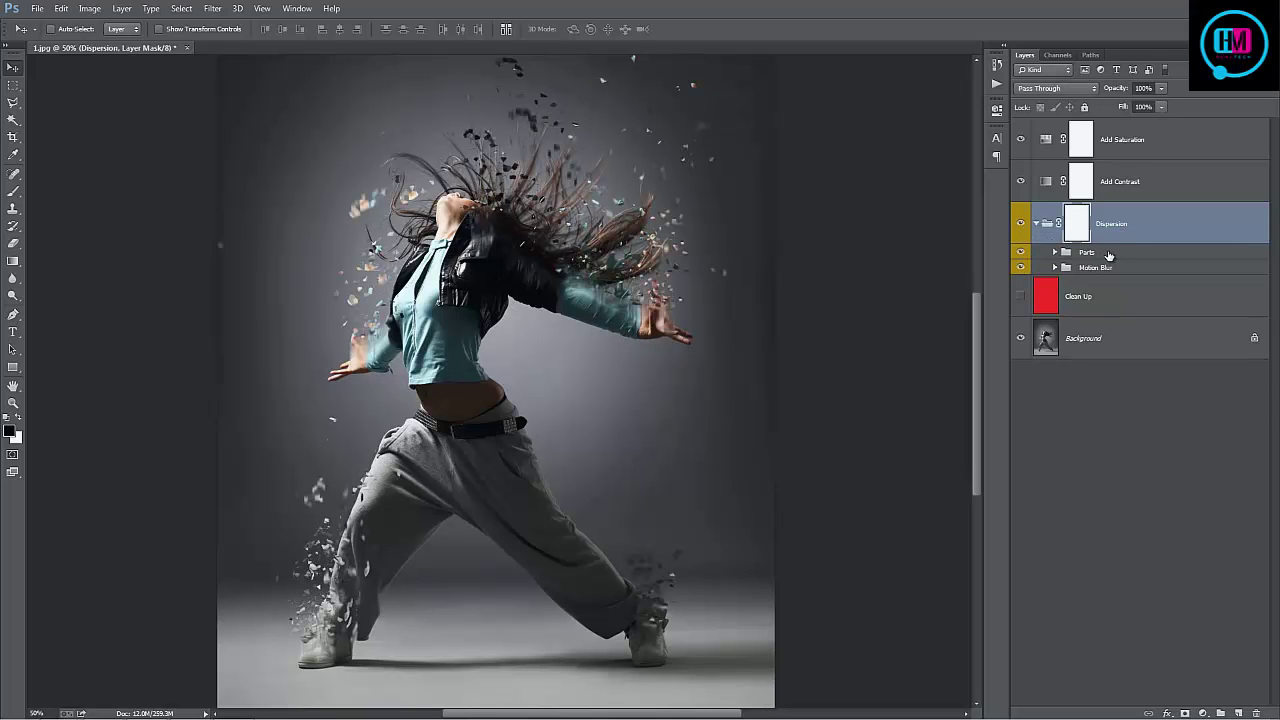
click(1108, 254)
click(1025, 252)
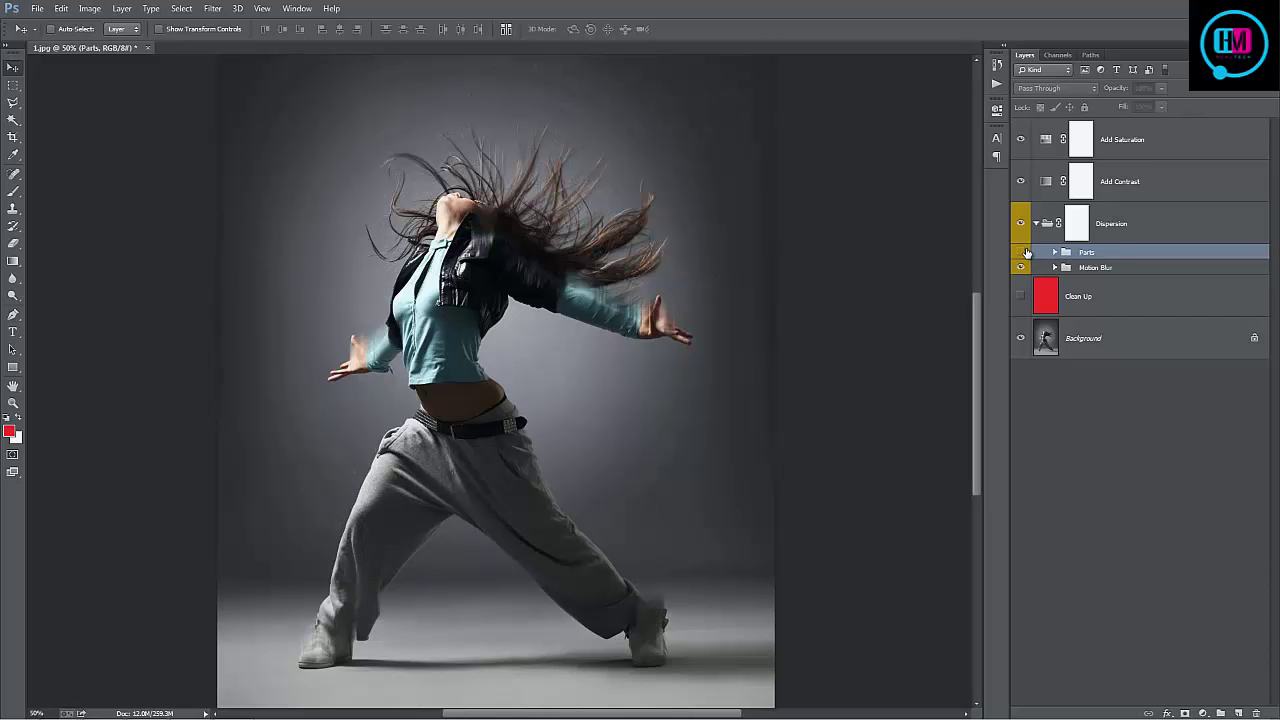
click(1025, 252)
click(1025, 252)
click(1025, 252)
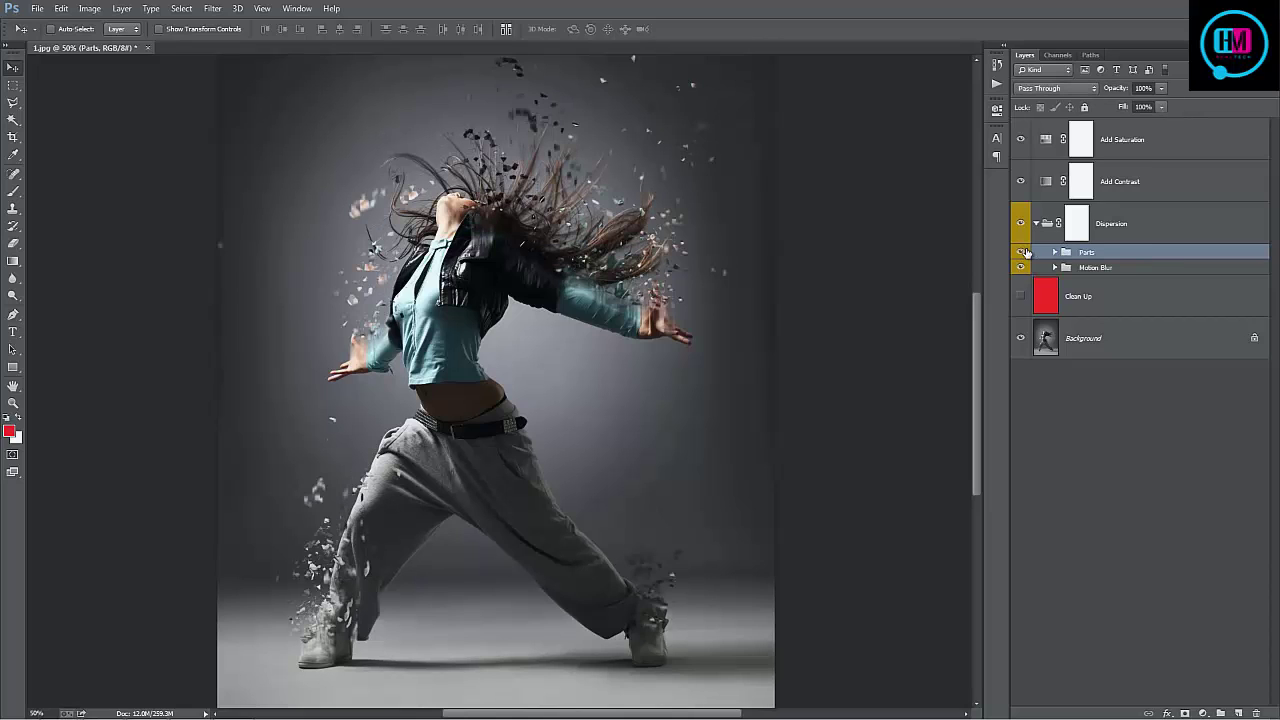
click(1025, 252)
click(1025, 252)
click(1025, 252)
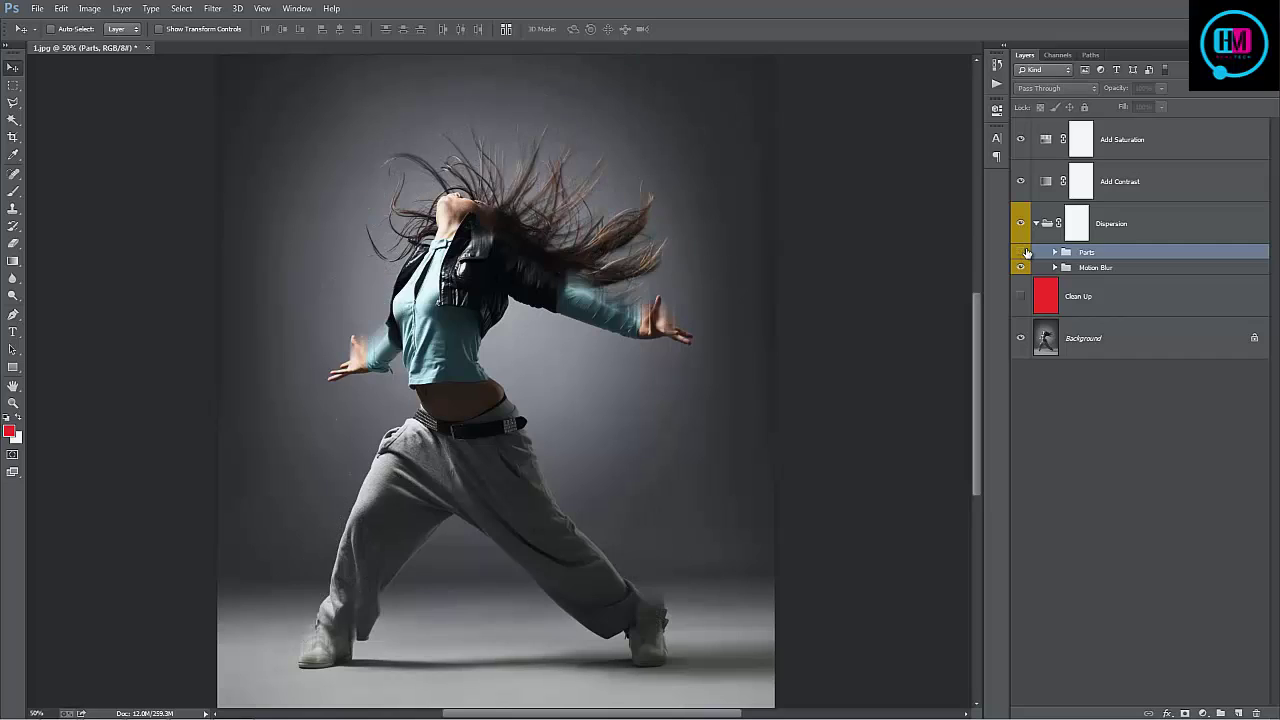
click(1025, 252)
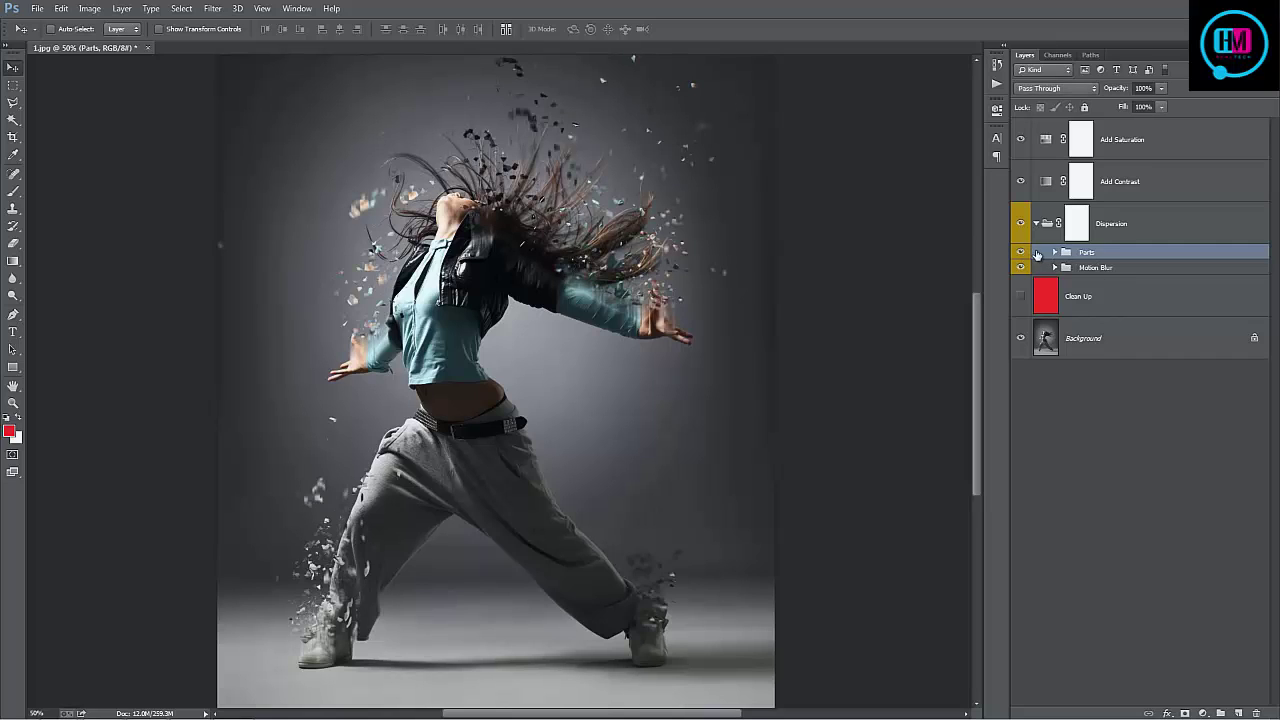
Step: Hide the Parts group, toggle the Motion Blur group's visibility to compare its effect, and select Motion Blur
click(1021, 252)
click(1021, 268)
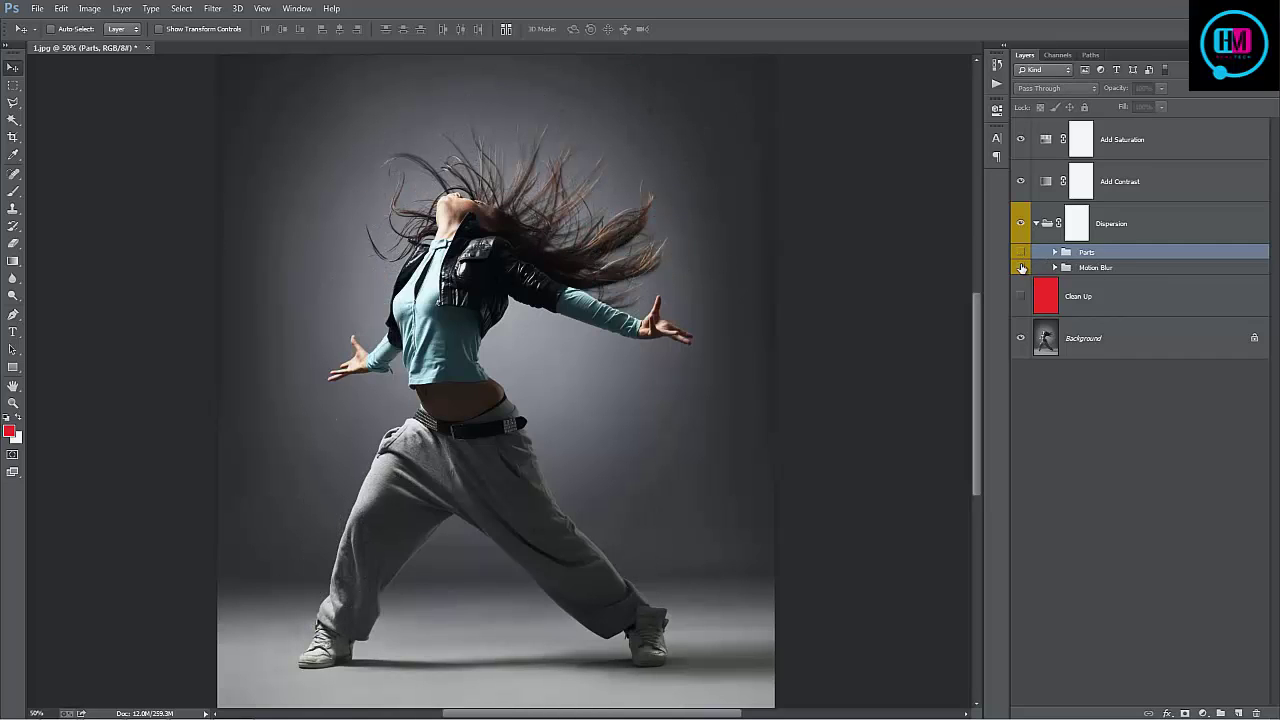
click(1021, 268)
click(1021, 268)
click(1021, 268)
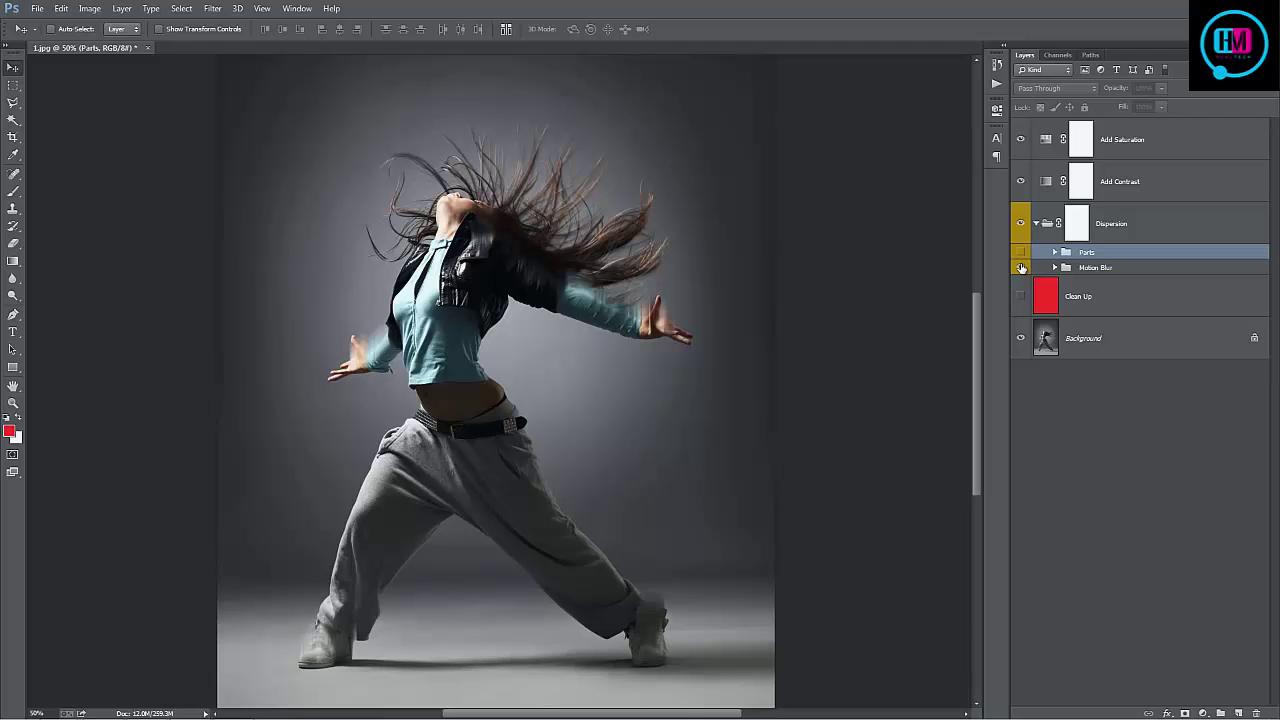
click(1021, 268)
click(1021, 268)
click(1100, 269)
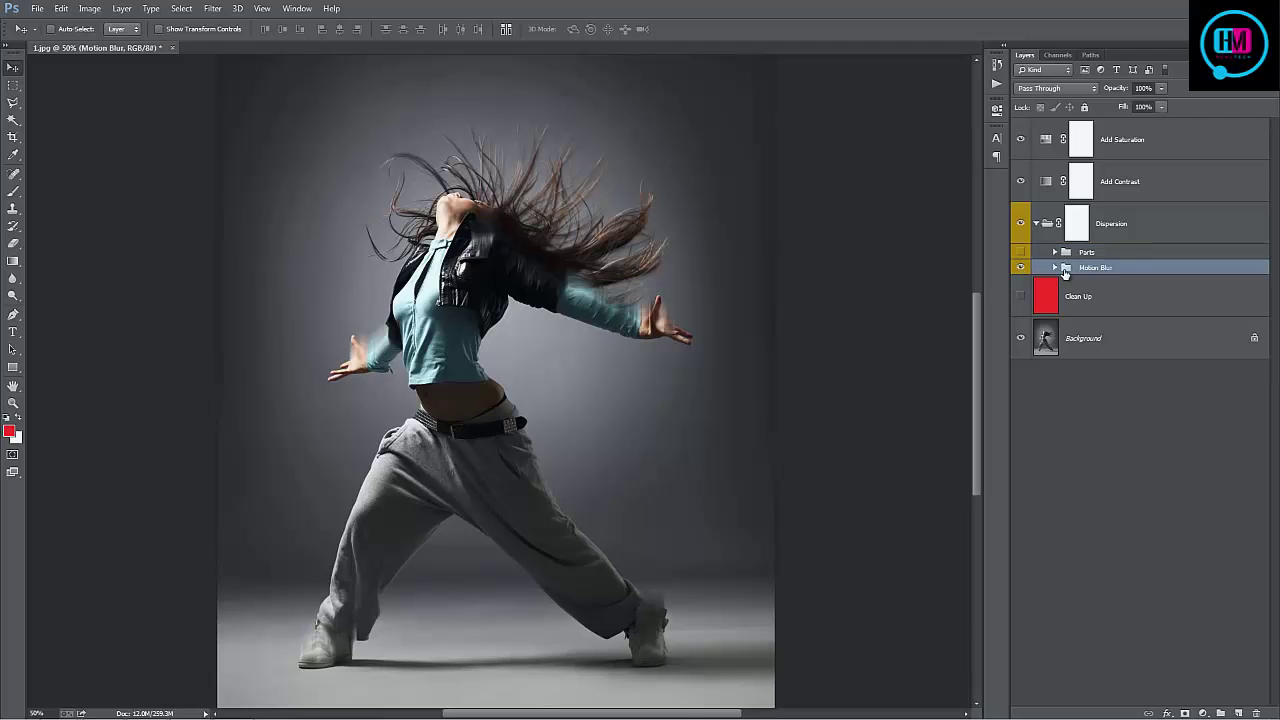
Step: Expand the Motion Blur group and go through the Motion Blur 1, 2 and 3 layers
click(1055, 268)
click(1135, 298)
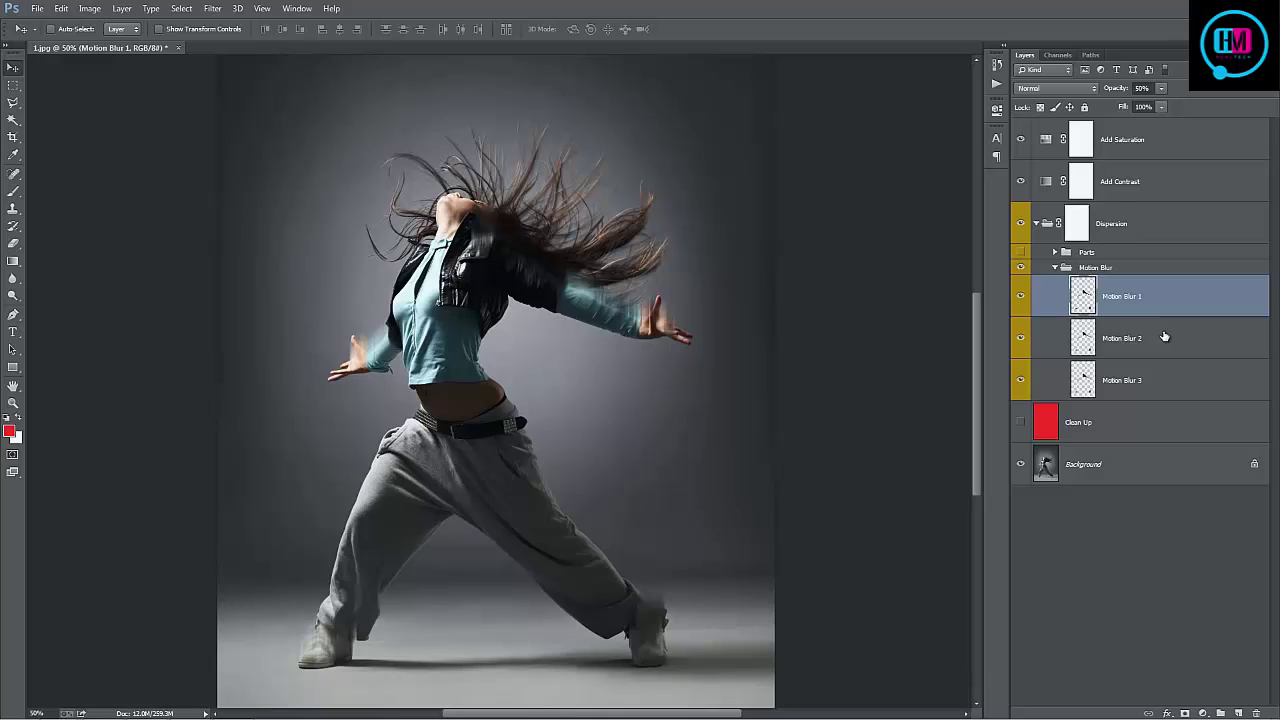
click(1162, 338)
click(1153, 372)
Step: Nudge a Motion Blur layer slightly, set its opacity to 50%, and collapse the Motion Blur group
click(1144, 315)
drag(732, 251, 731, 249)
drag(1113, 91, 1163, 91)
key(5)
click(1056, 268)
Step: Show the Parts group again and expand it to browse its fragment layers
click(1021, 251)
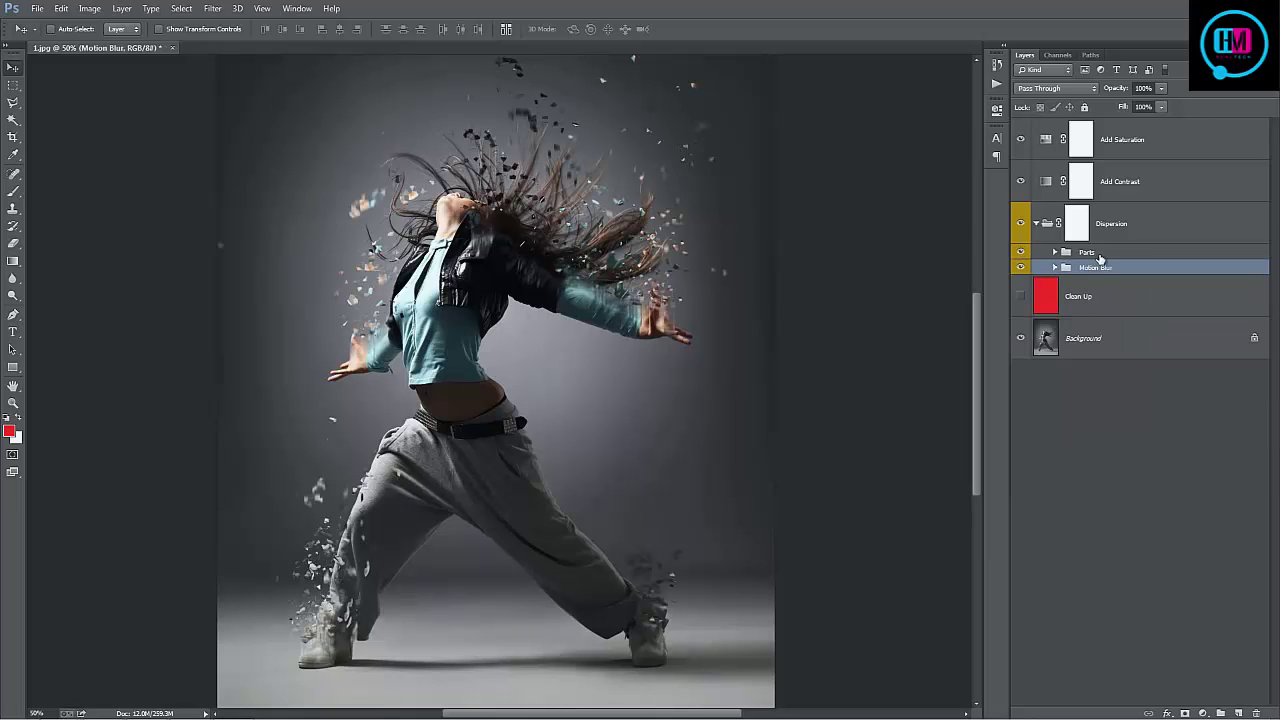
click(1090, 253)
click(1055, 252)
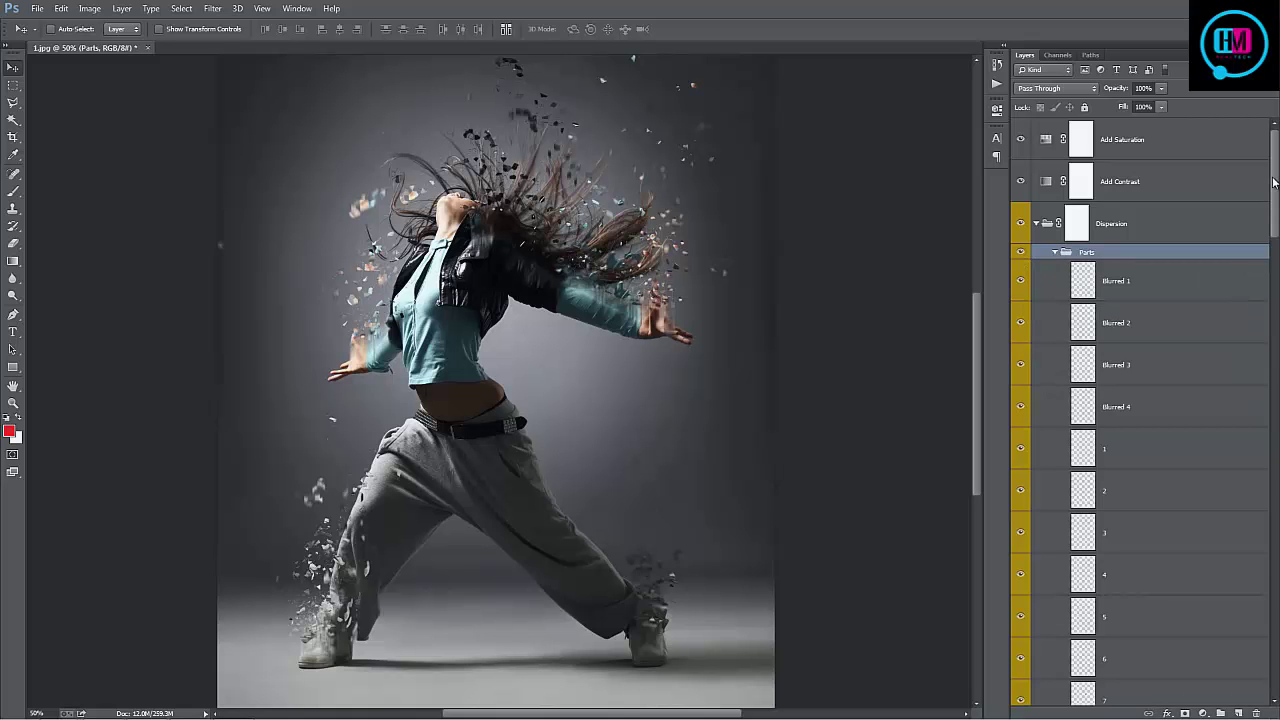
drag(1273, 182, 1273, 357)
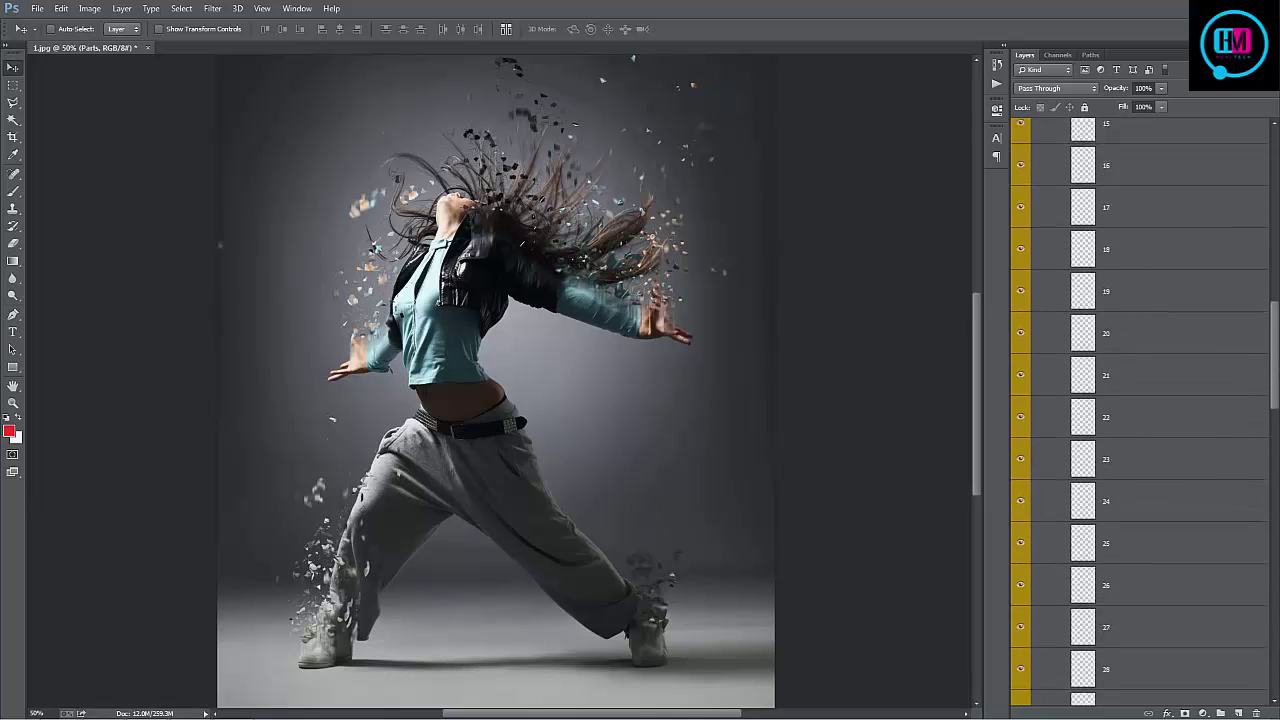
scroll(1169, 231, up, 6)
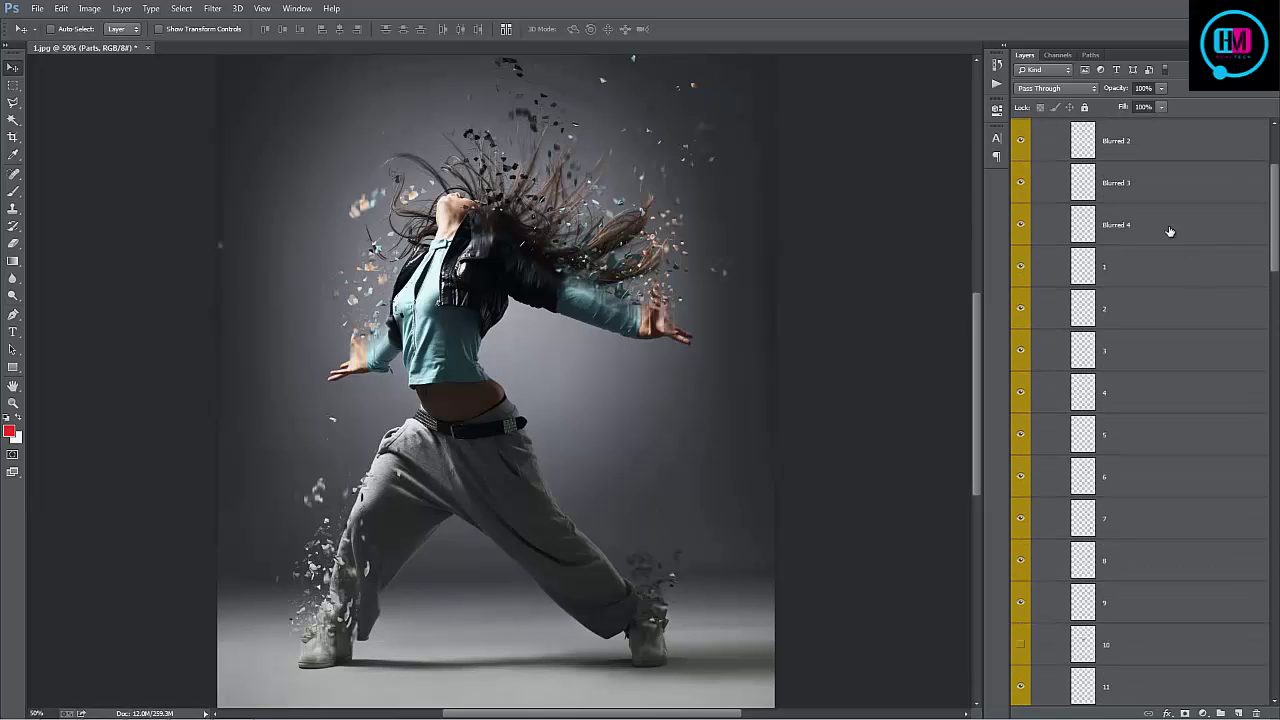
Step: Select layers 1 through 7 in the Parts group and reposition their fragments together
click(1144, 265)
shift+click(1150, 516)
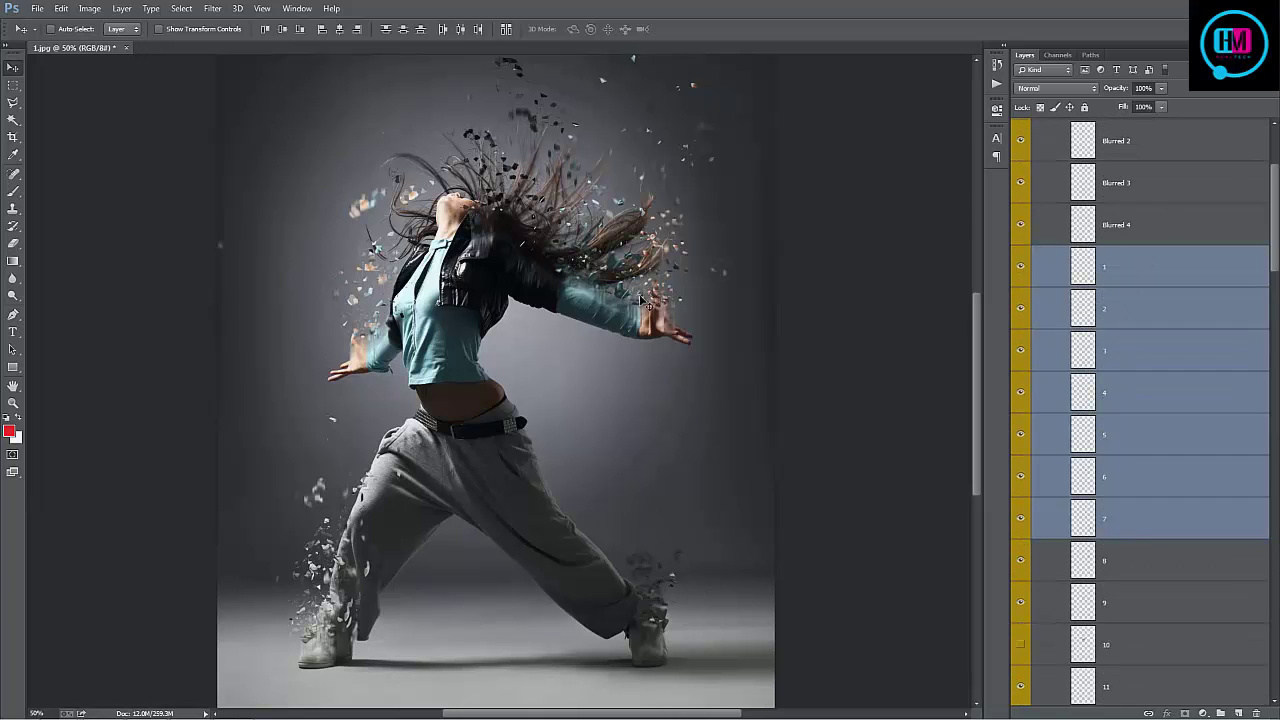
drag(617, 305, 630, 352)
Step: Select individual numbered layers in the Parts group and shift their fragments separately around the dancer
click(1118, 260)
drag(702, 276, 701, 254)
click(1147, 325)
drag(698, 387, 638, 352)
click(1143, 362)
click(1146, 385)
Step: Select the Blurred 1 through Blurred 4 layers and examine the fragments above and around the dancer
scroll(1109, 372, up, 3)
click(1158, 240)
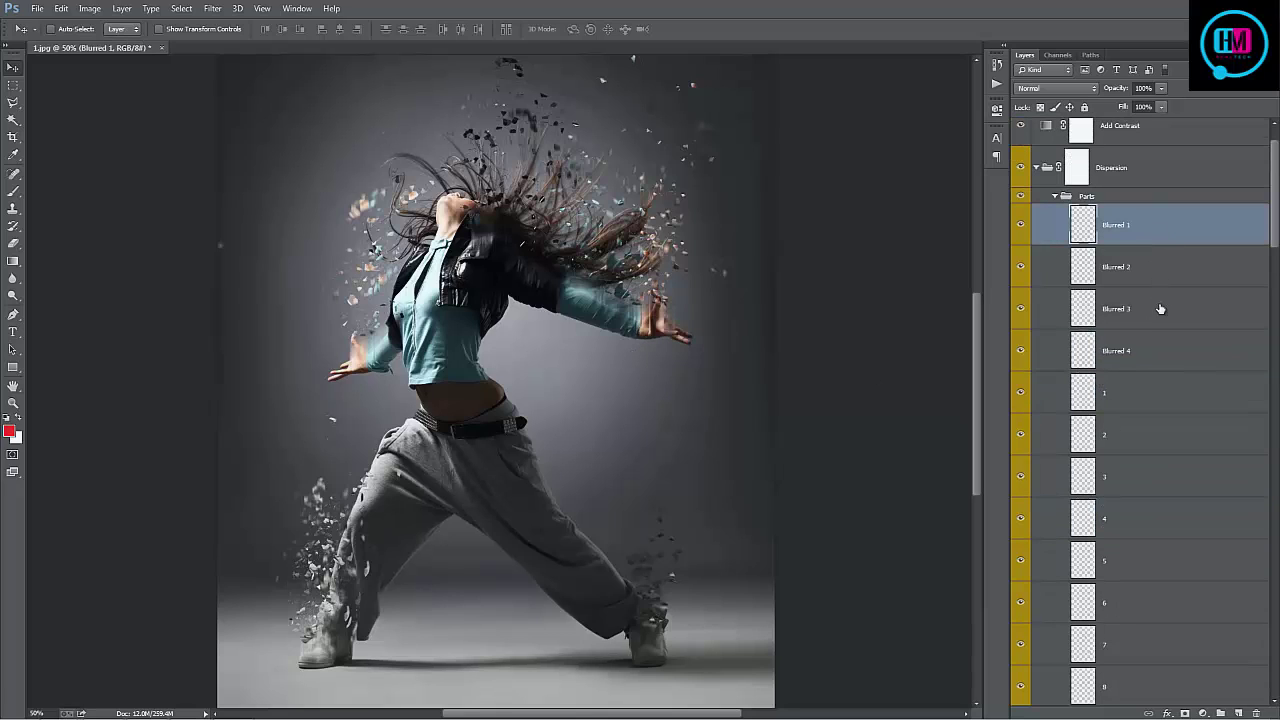
shift+click(1167, 349)
scroll(800, 338, up, 3)
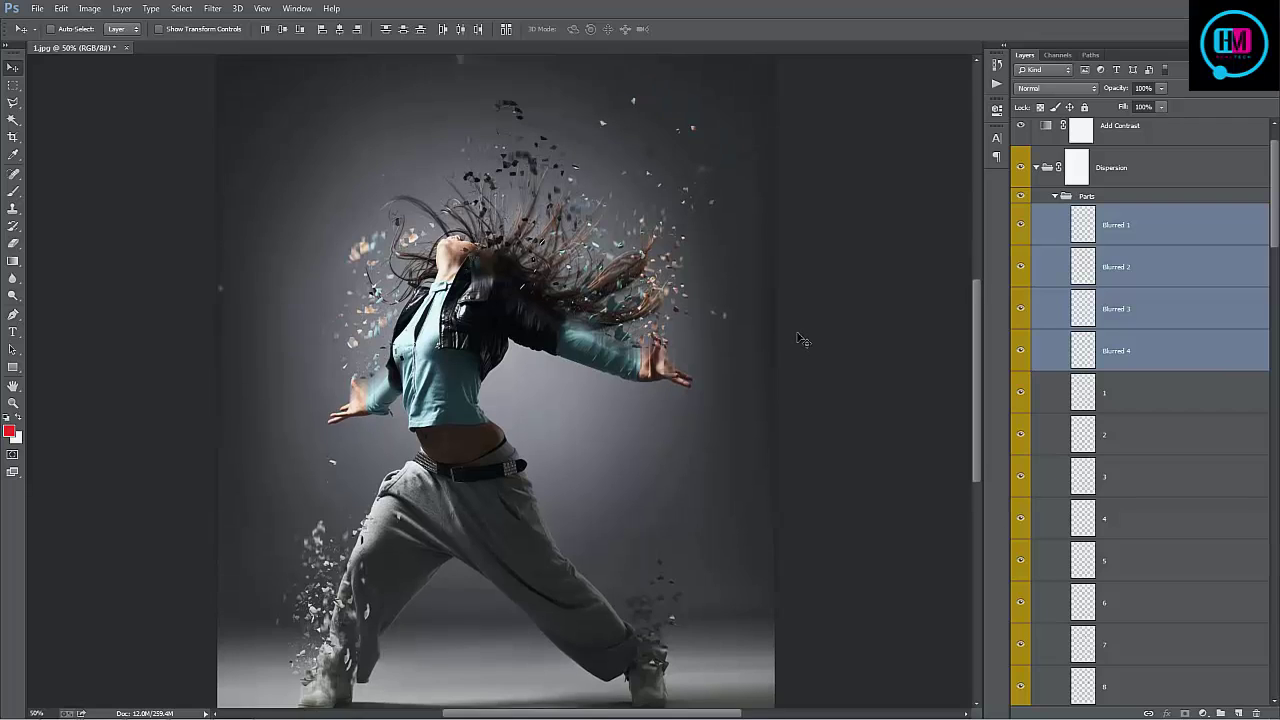
scroll(615, 231, up, 4)
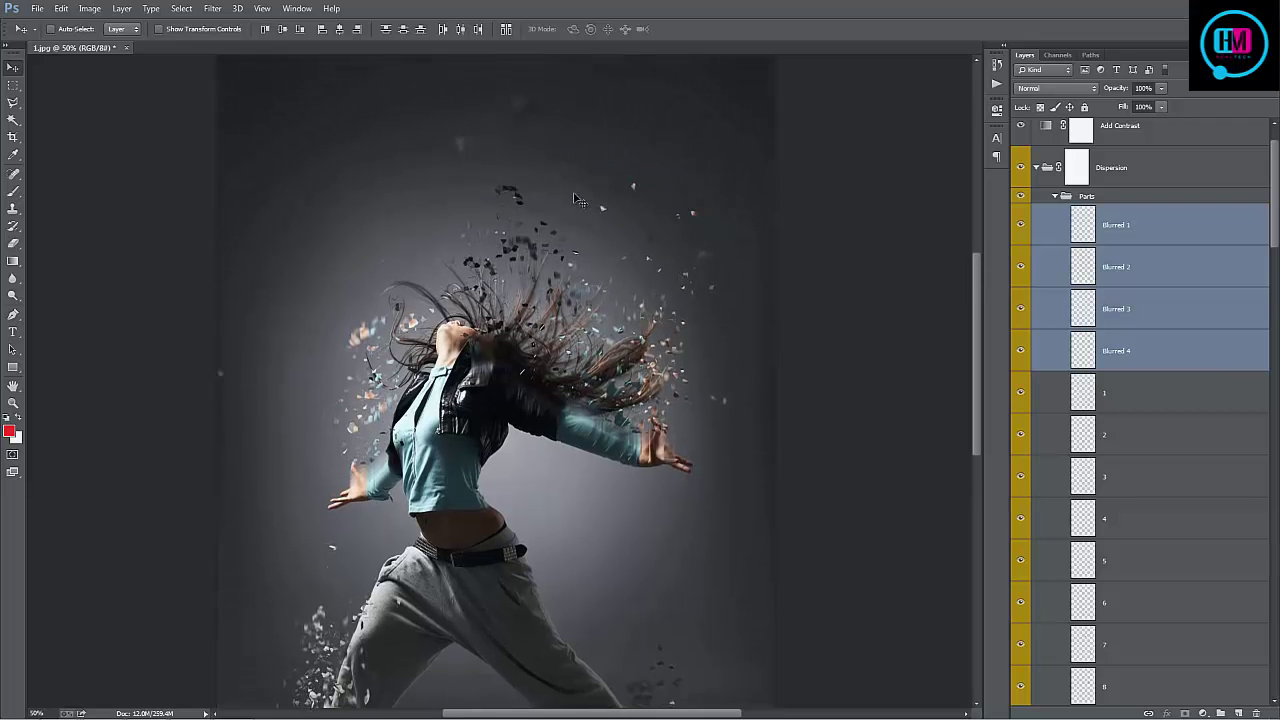
scroll(420, 357, down, 7)
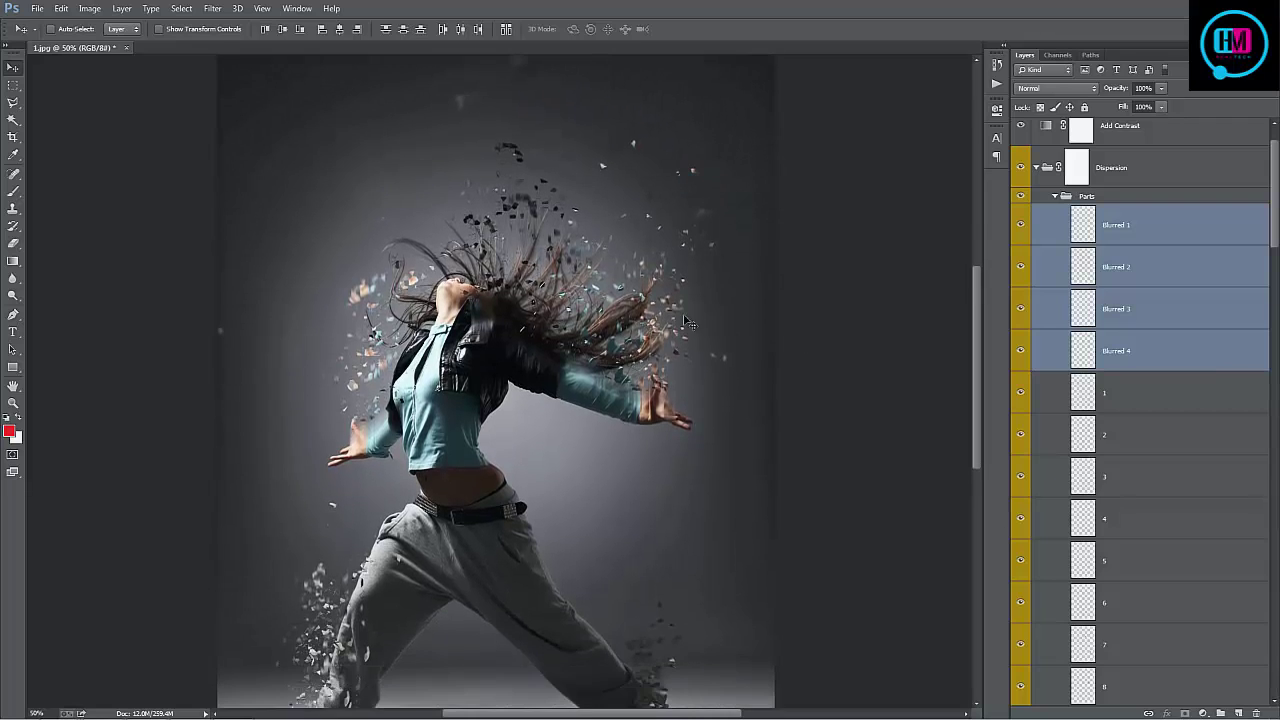
Step: Move the Blurred 1 fragments, and reposition the Blurred 1 through Blurred 4 layers together
click(1176, 224)
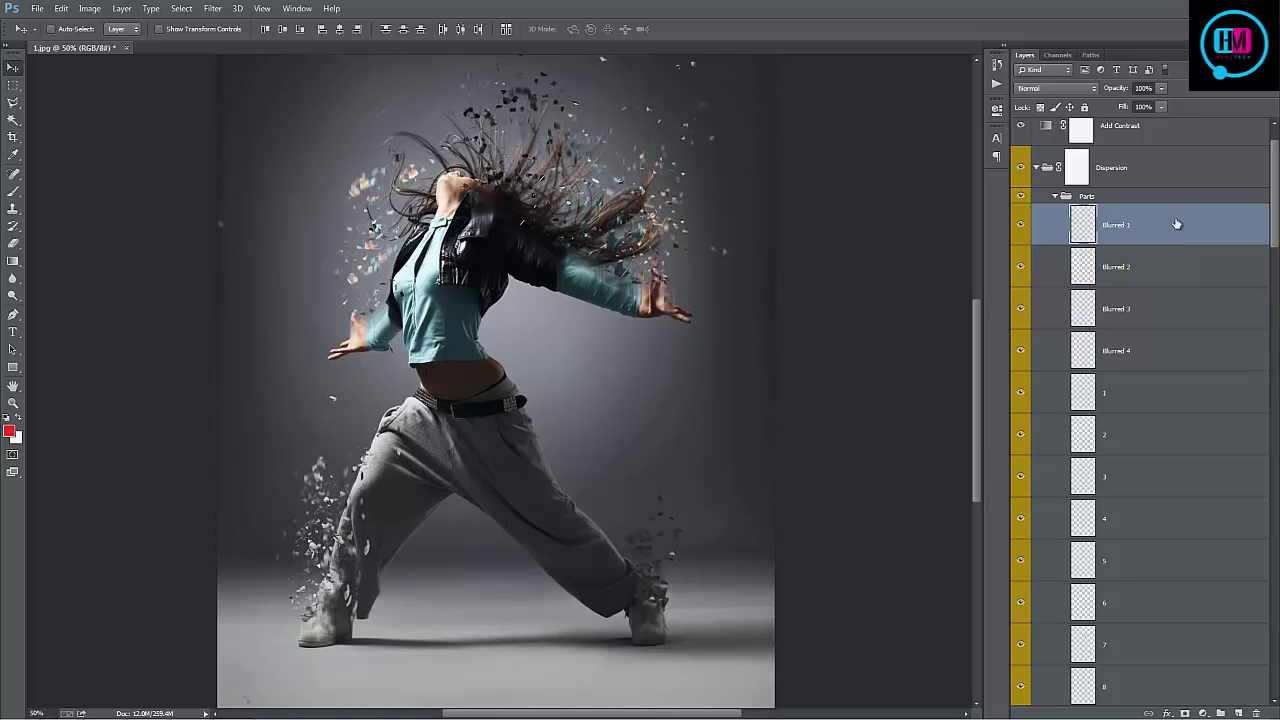
drag(578, 206, 600, 222)
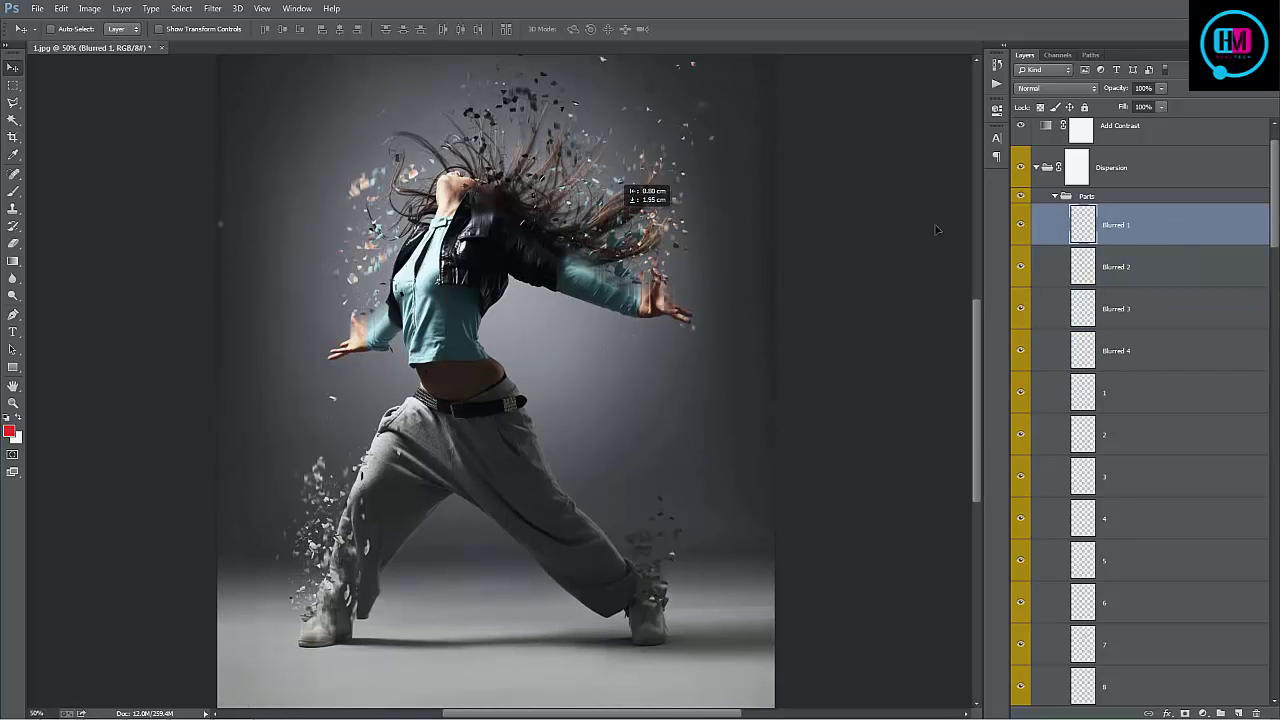
shift+click(1201, 340)
scroll(718, 280, up, 2)
scroll(716, 280, up, 1)
drag(716, 280, 580, 285)
Step: Select layers 48 through 62 in the Parts group and duplicate them within 1.jpg
scroll(1264, 418, down, 6)
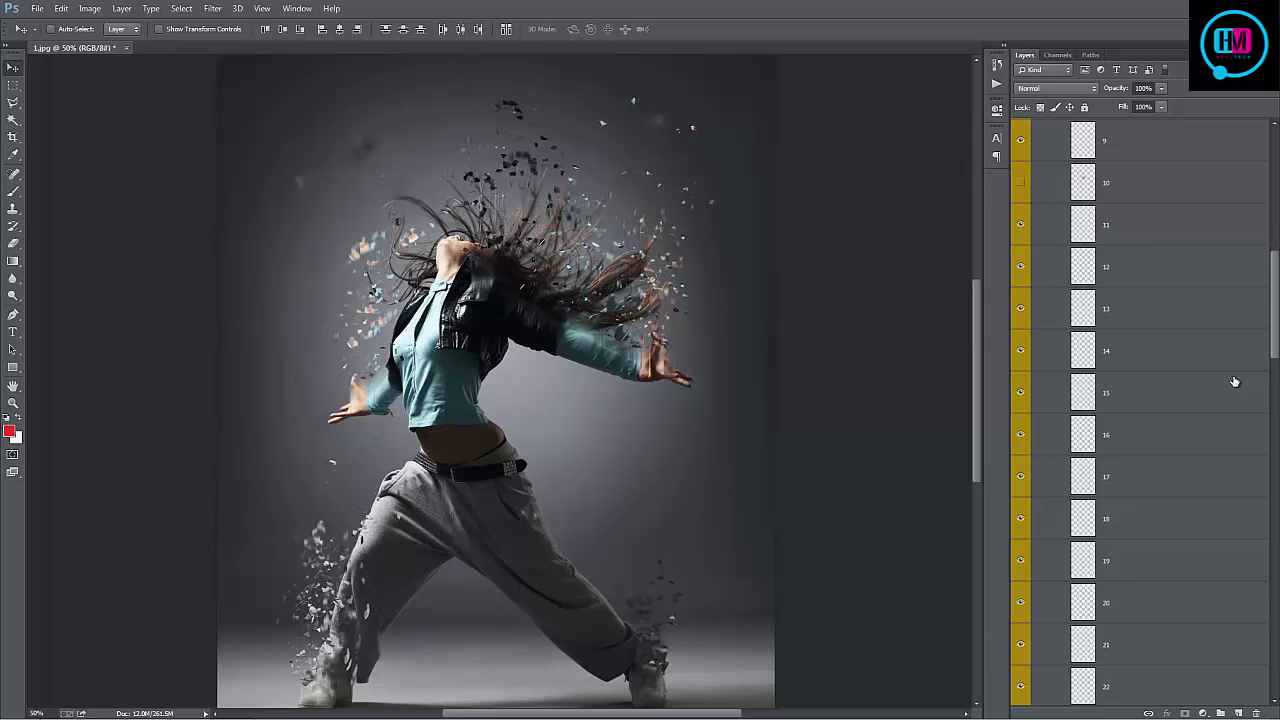
scroll(1235, 382, down, 2)
scroll(1229, 390, down, 4)
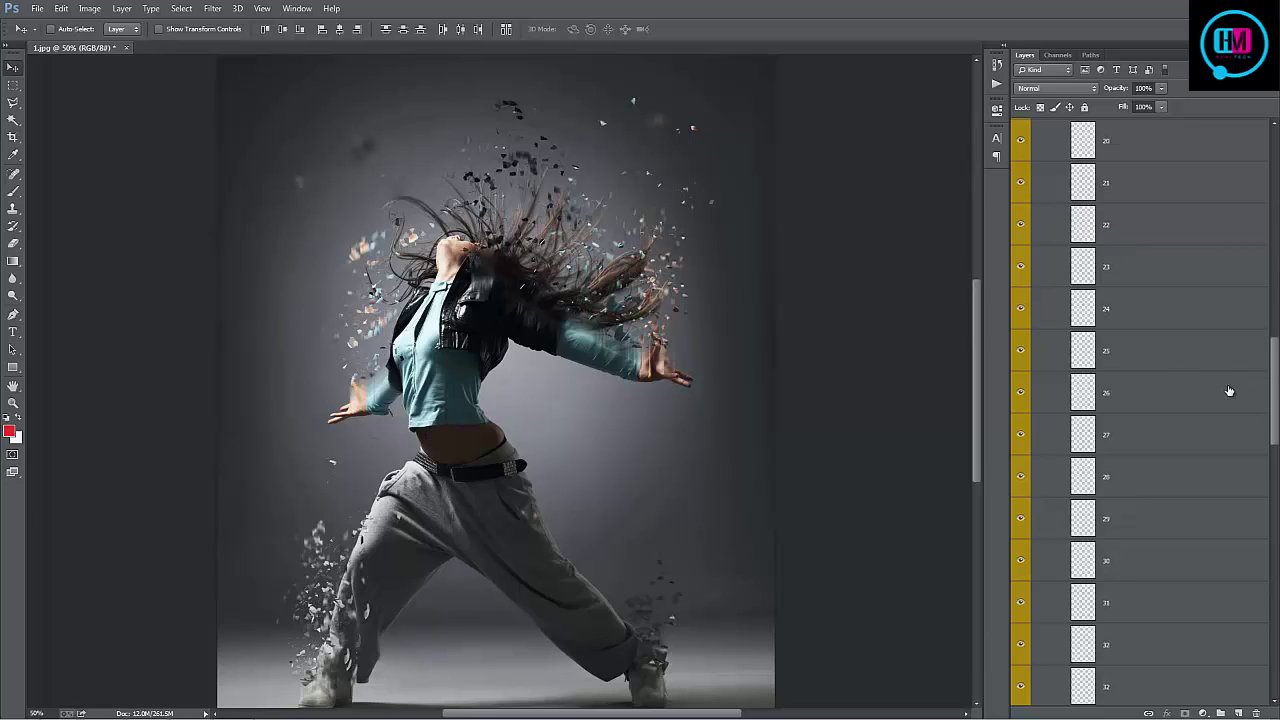
scroll(1229, 390, down, 2)
click(1180, 300)
scroll(1197, 434, down, 5)
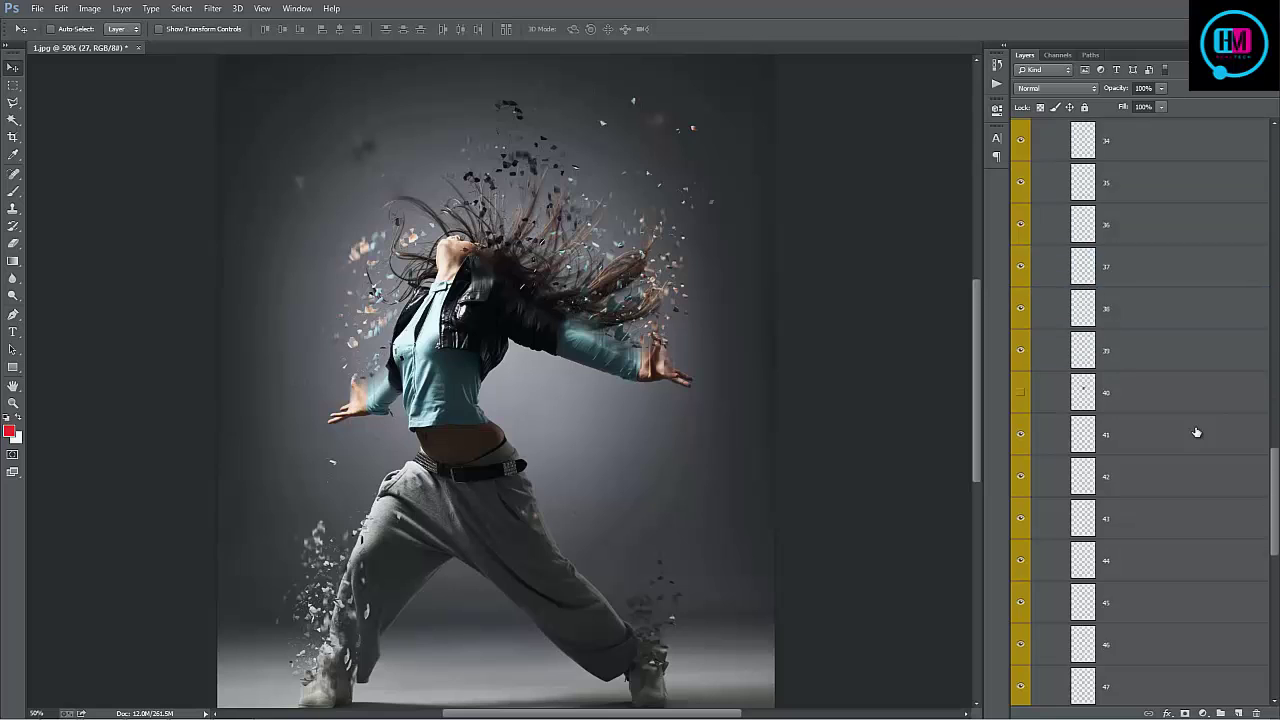
scroll(1197, 432, down, 5)
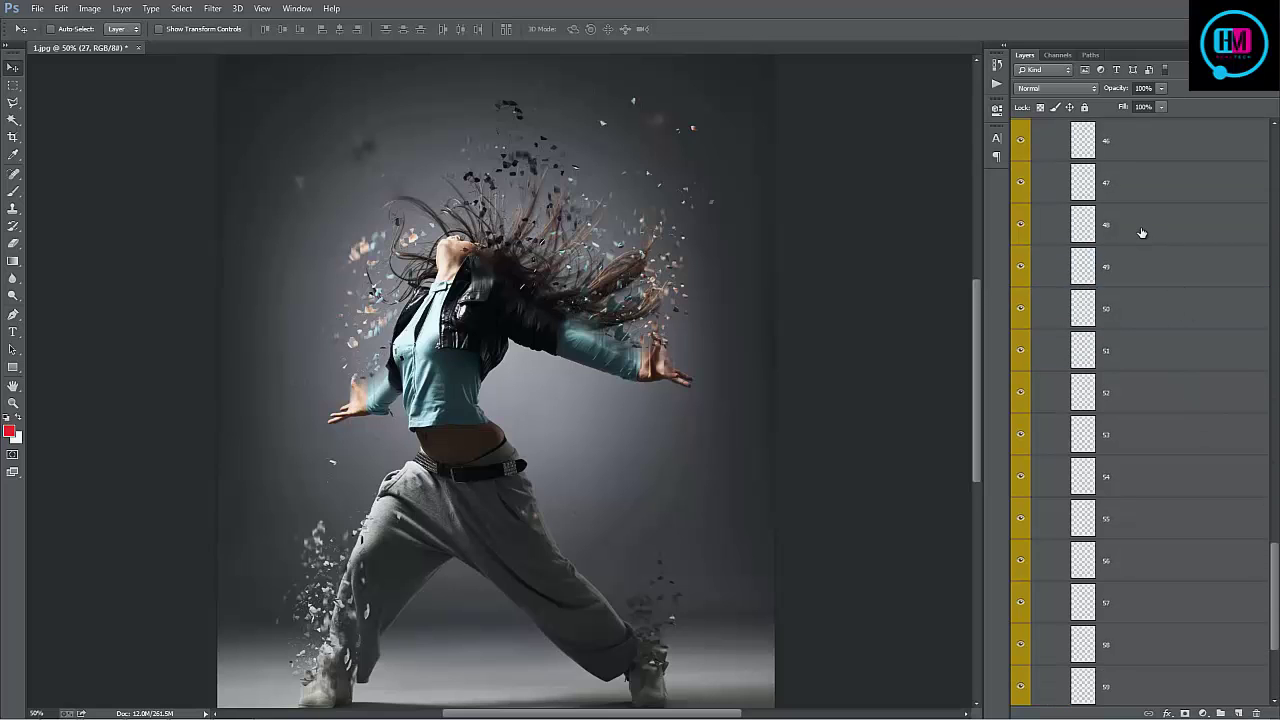
scroll(1142, 235, down, 2)
shift+click(1168, 611)
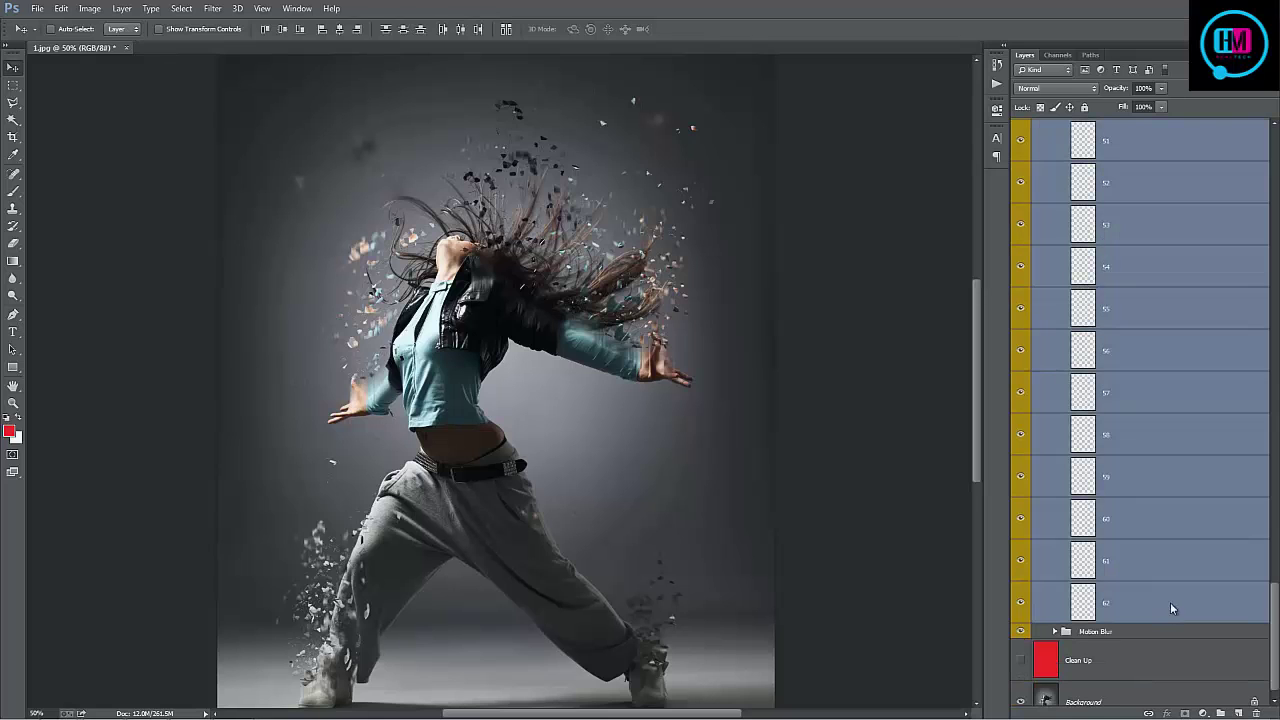
right_click(1172, 608)
click(1100, 118)
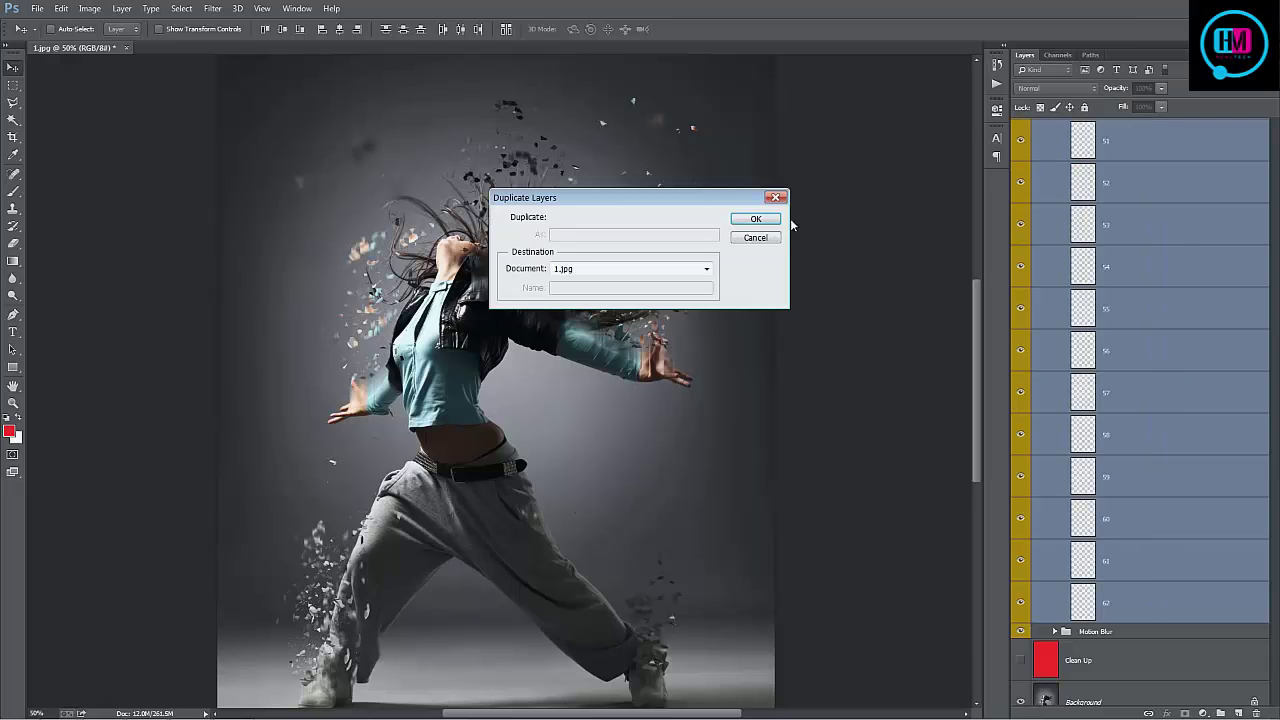
click(756, 218)
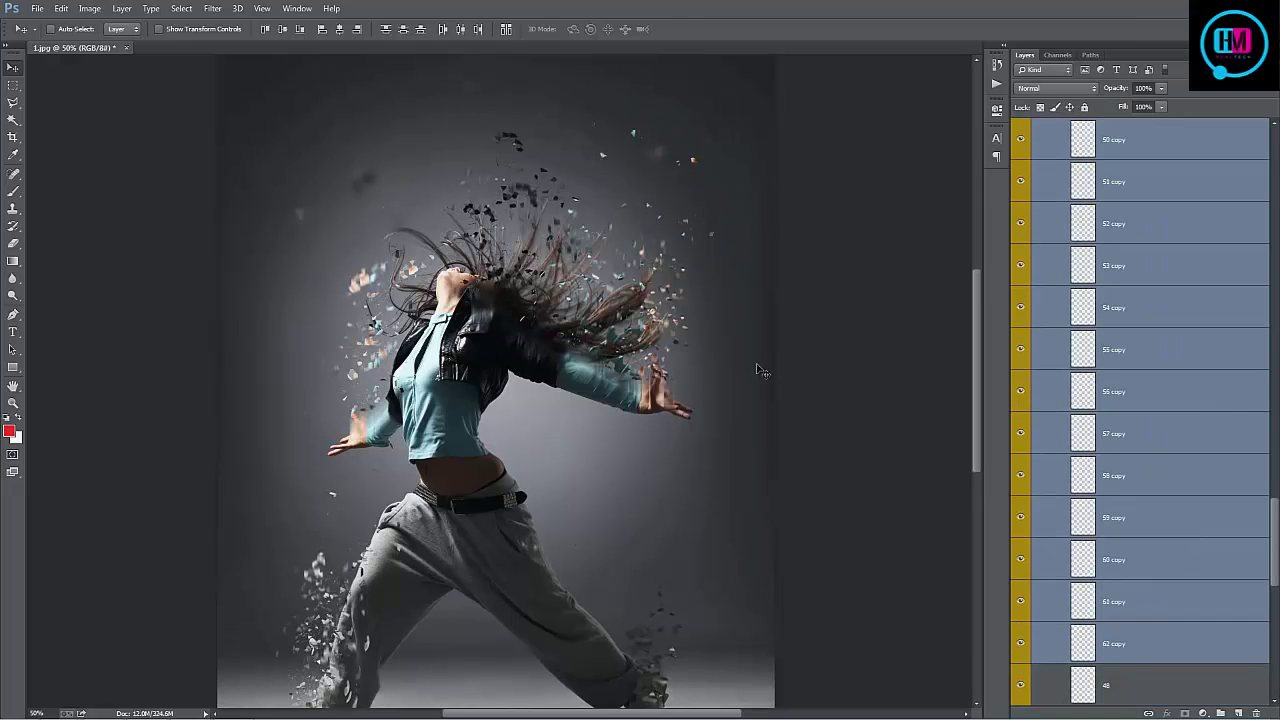
Step: Move the duplicated fragments upward, and adjust 53 copy and 56 copy through 59 copy separately for a wider scatter
drag(648, 487, 648, 391)
click(1194, 358)
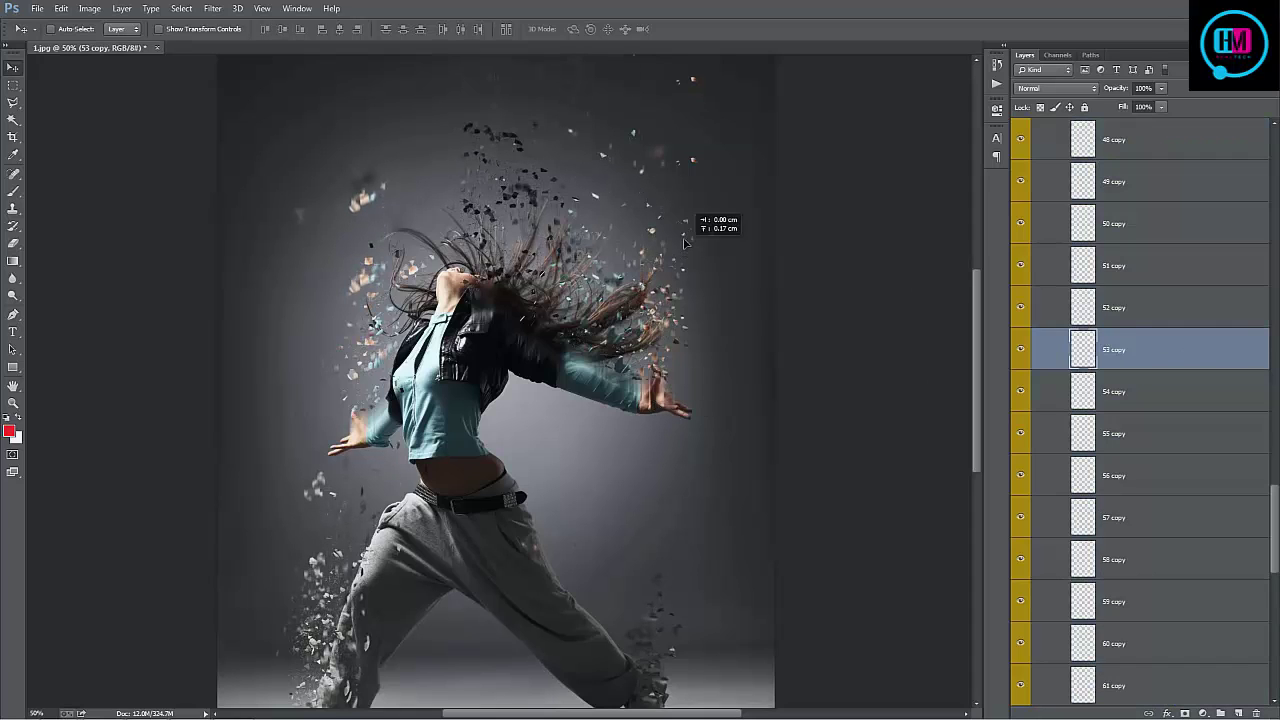
click(1163, 490)
shift+click(1171, 603)
drag(746, 364, 740, 333)
Step: Collapse the Parts group and select the Clean Up layer
scroll(1066, 443, up, 8)
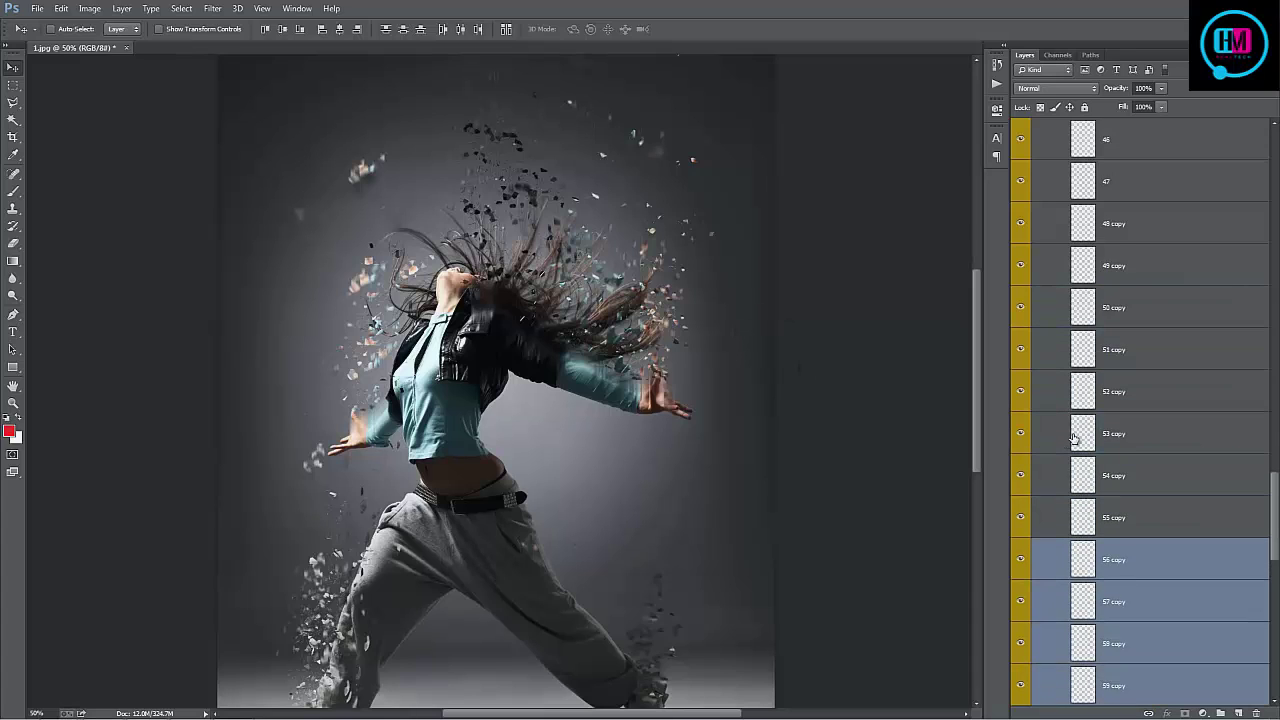
scroll(1102, 413, up, 5)
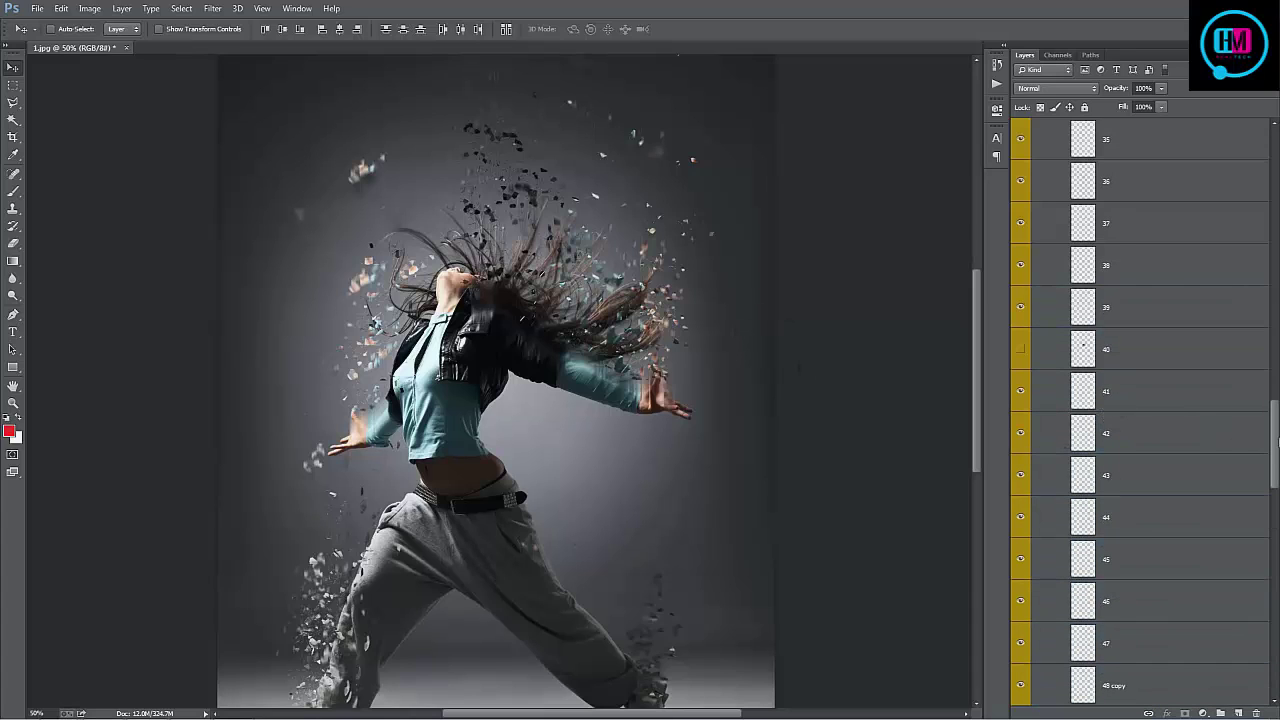
drag(1275, 432, 1275, 157)
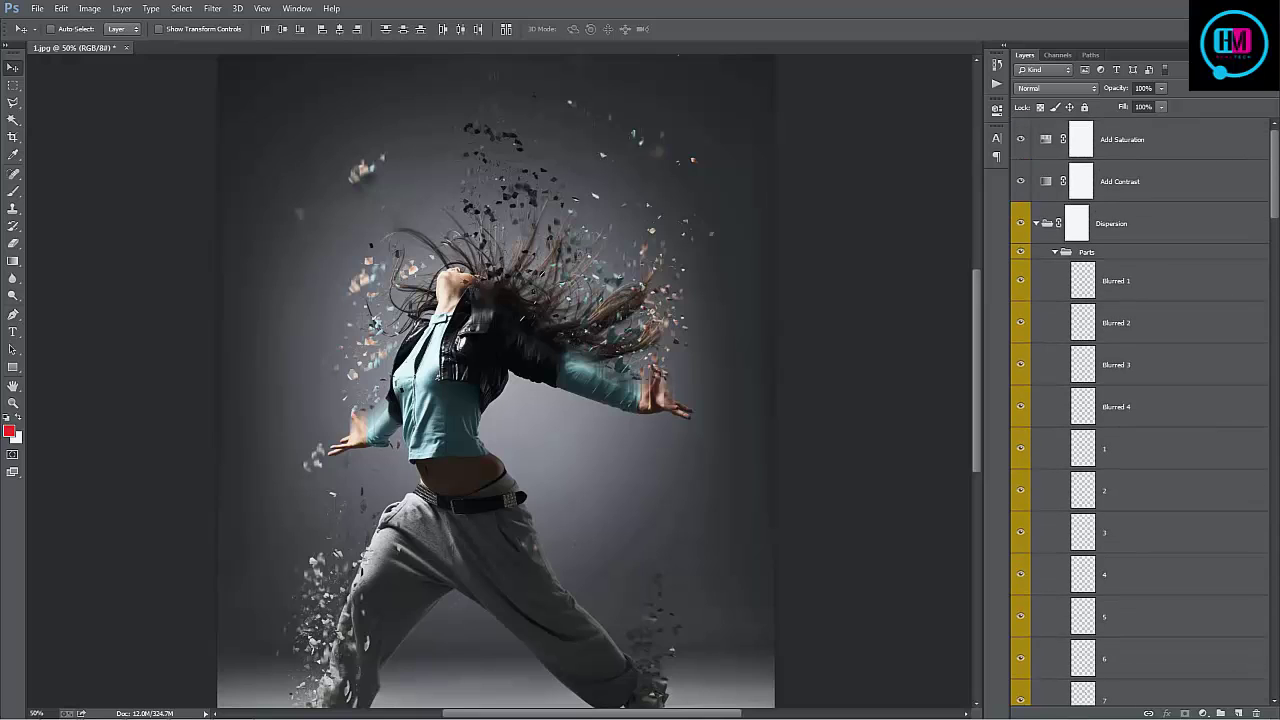
click(1055, 251)
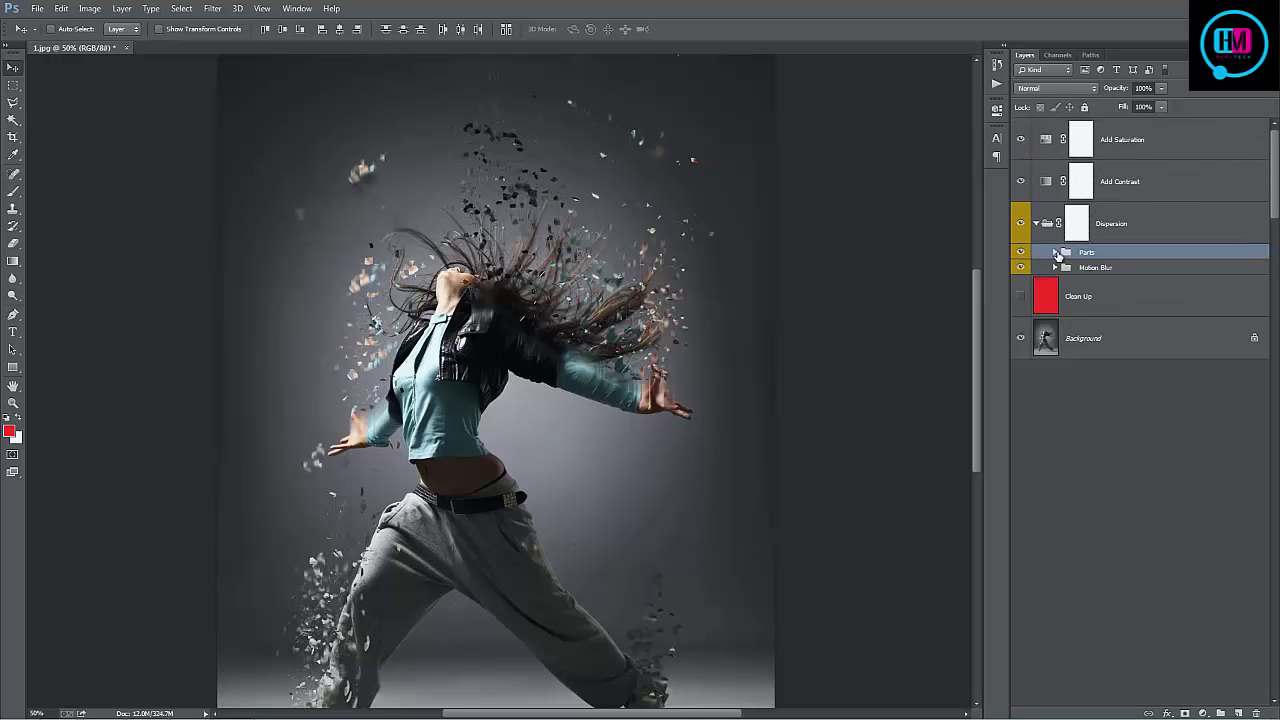
click(1123, 296)
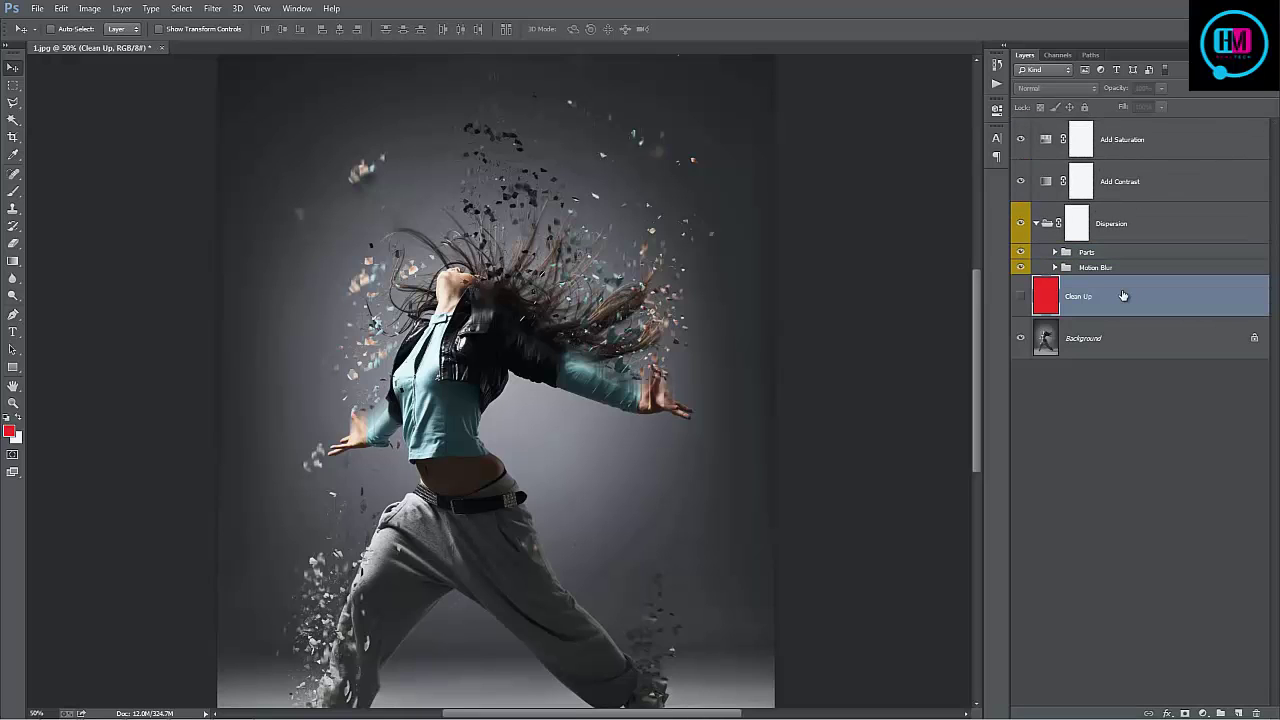
scroll(613, 298, up, 3)
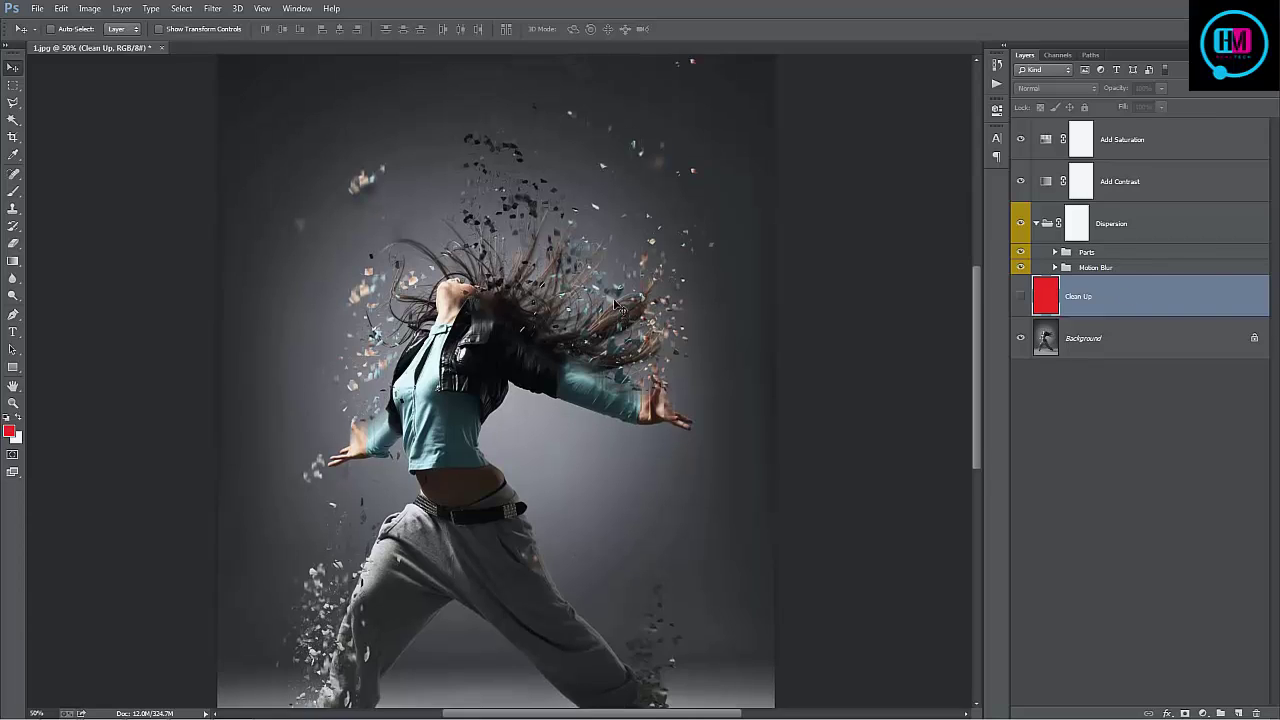
scroll(613, 298, down, 4)
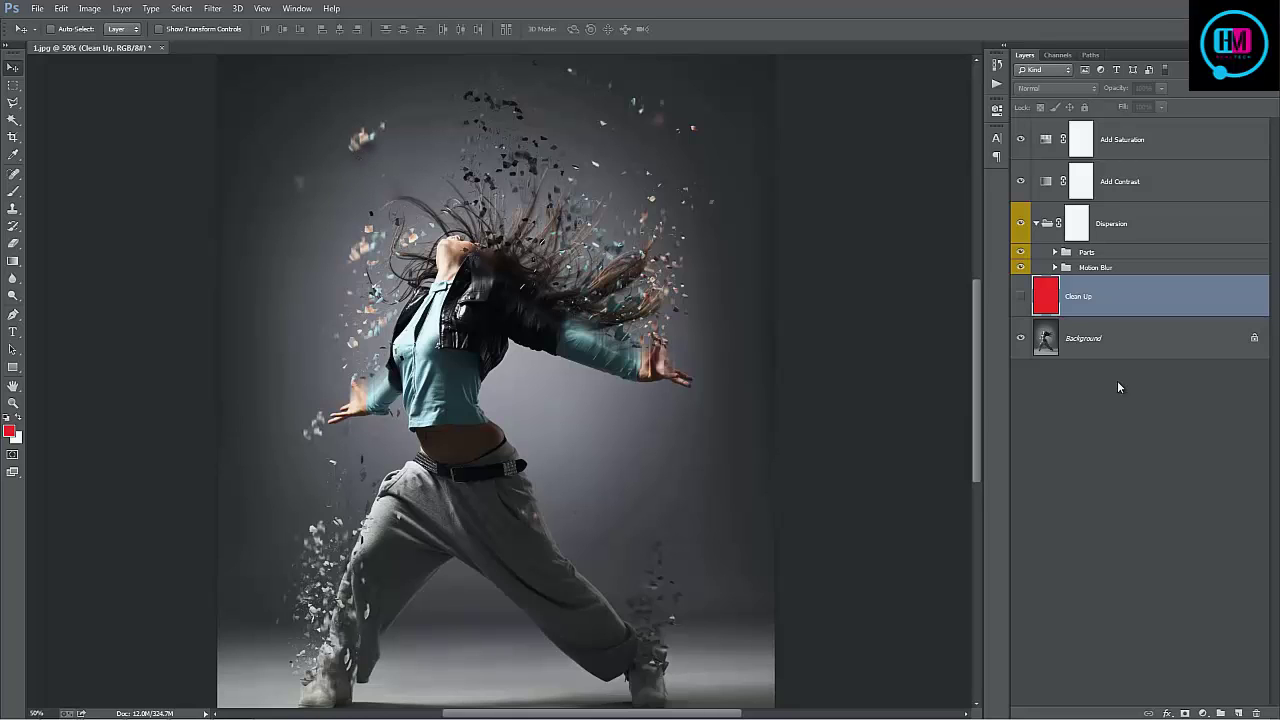
Step: Show the red Clean Up layer and inspect the canvas for stray fragments and residue
click(1020, 297)
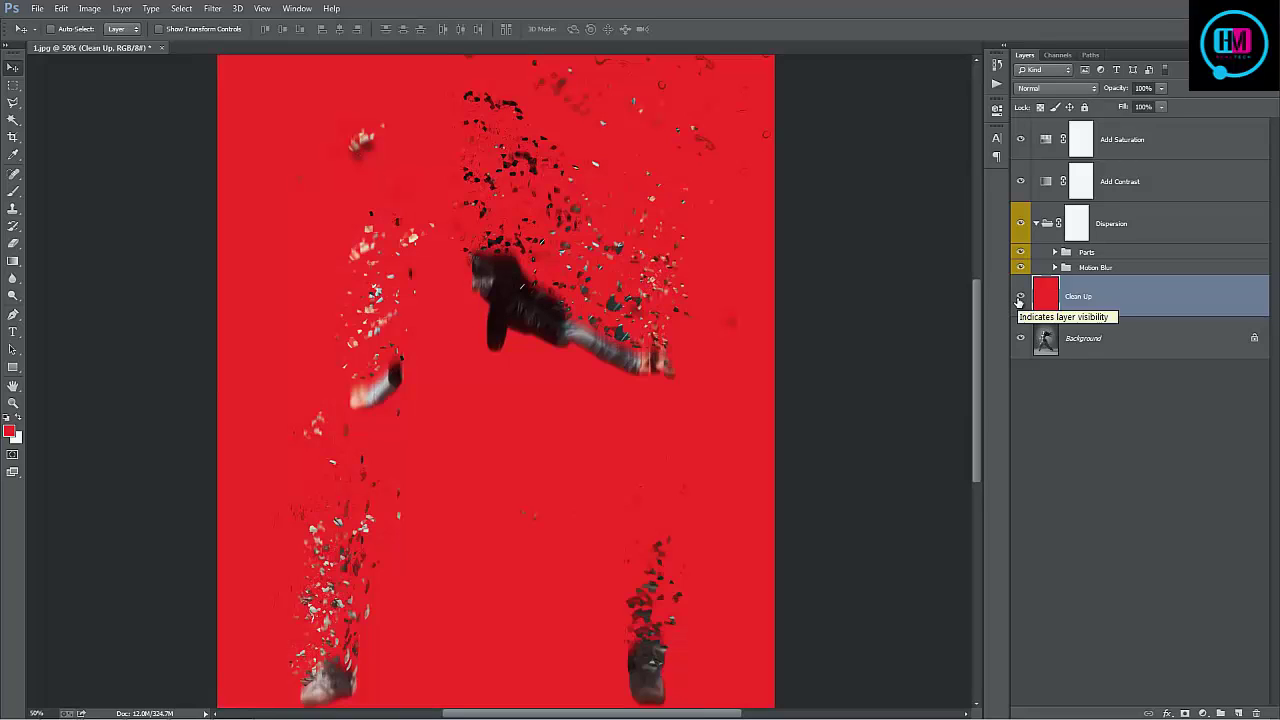
scroll(837, 378, up, 2)
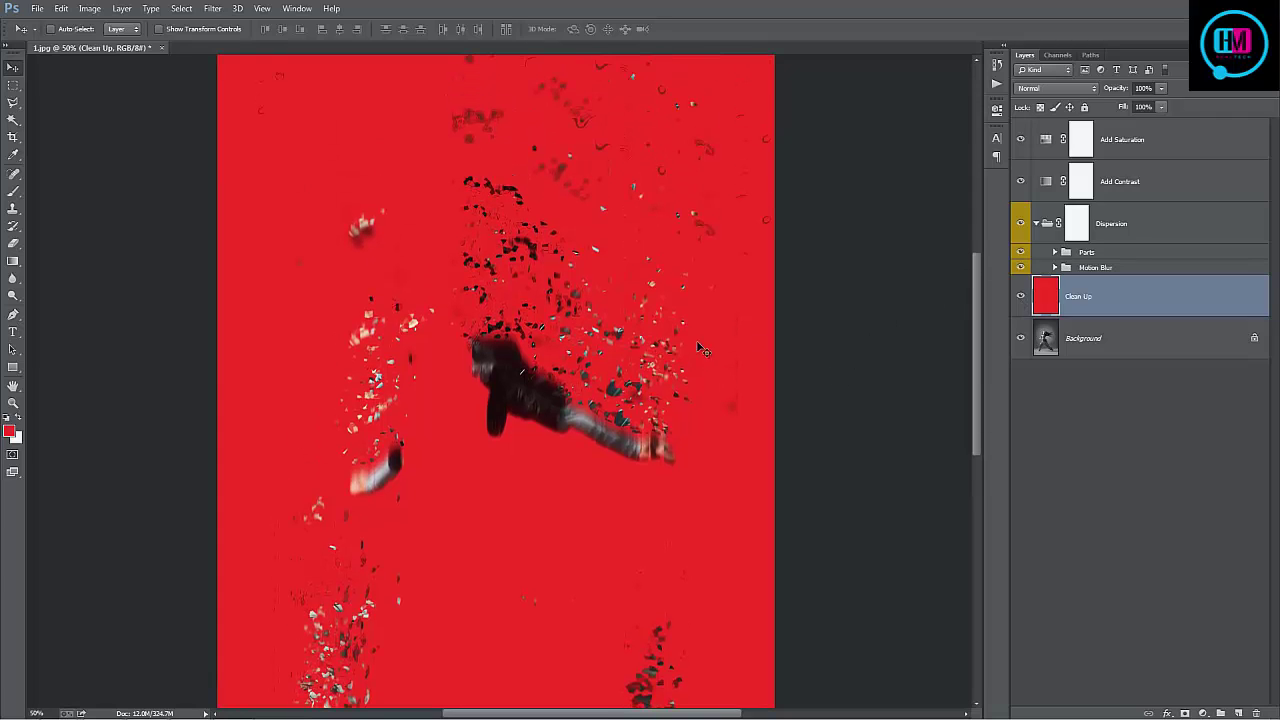
scroll(733, 440, up, 2)
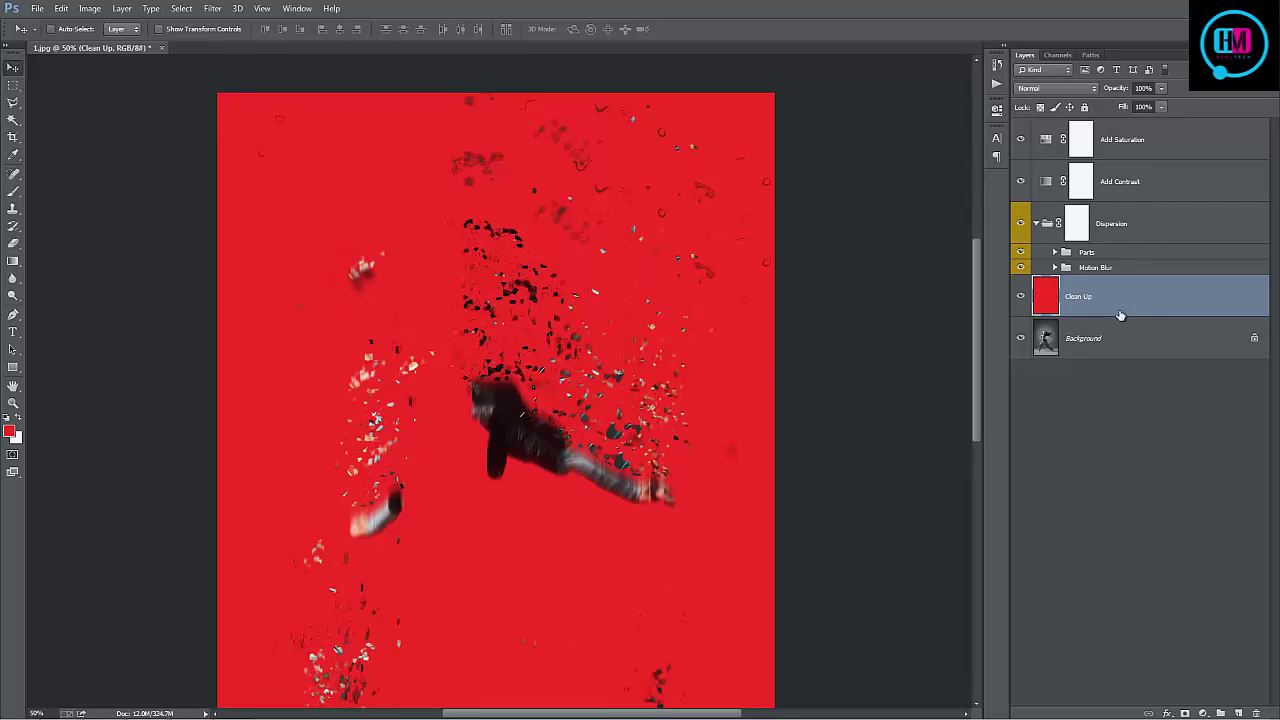
scroll(580, 285, down, 4)
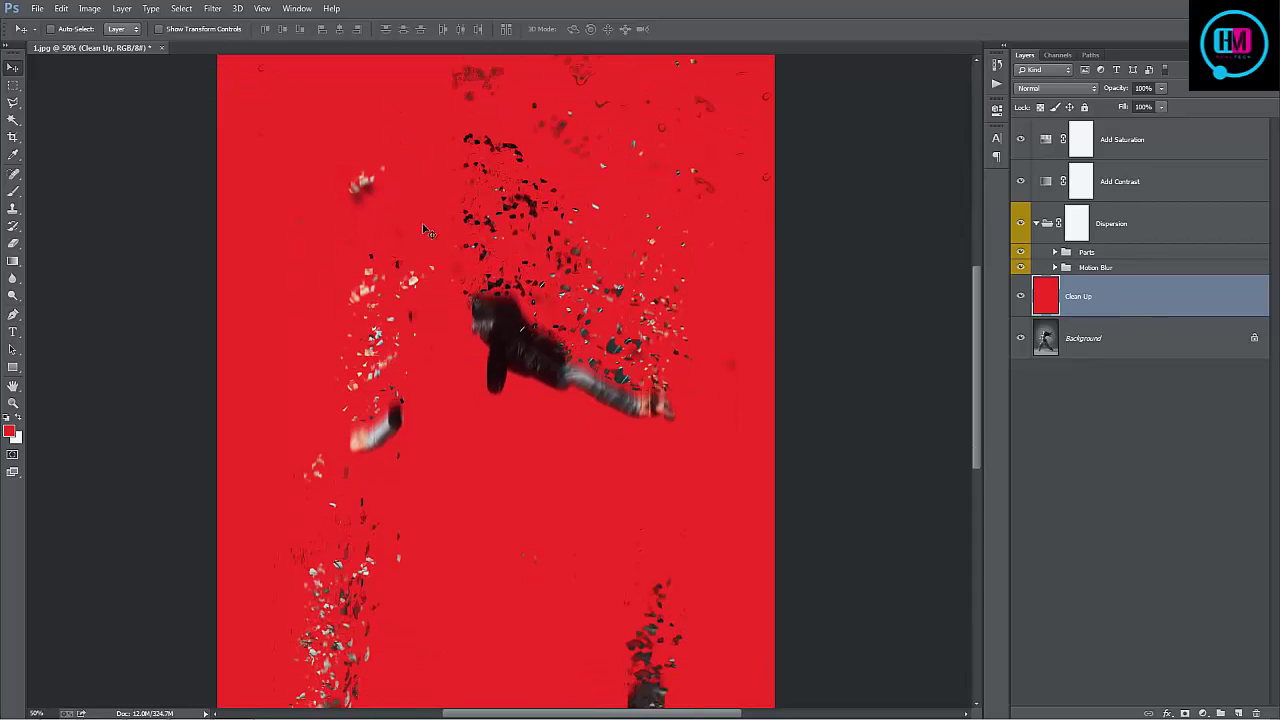
scroll(617, 330, up, 2)
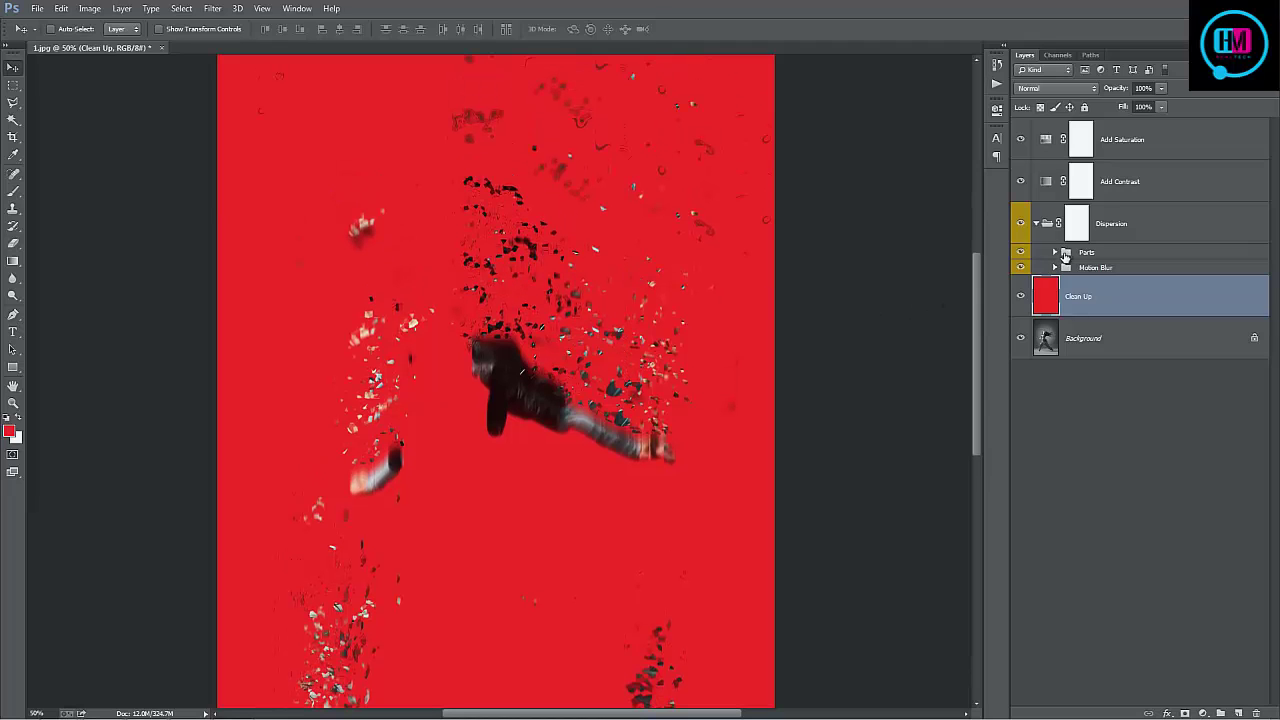
Step: Paint black on the Dispersion group's mask to hide the stray cluster above the front hand and the upper-right debris
click(1077, 232)
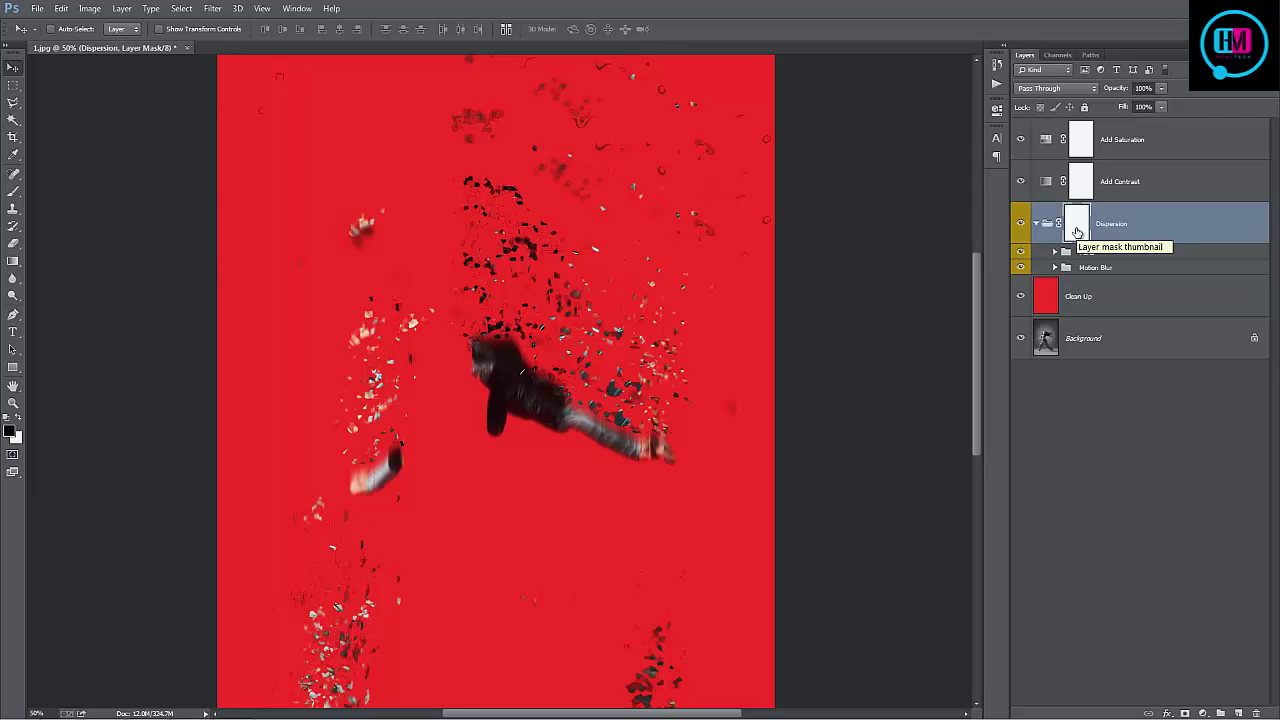
key(b)
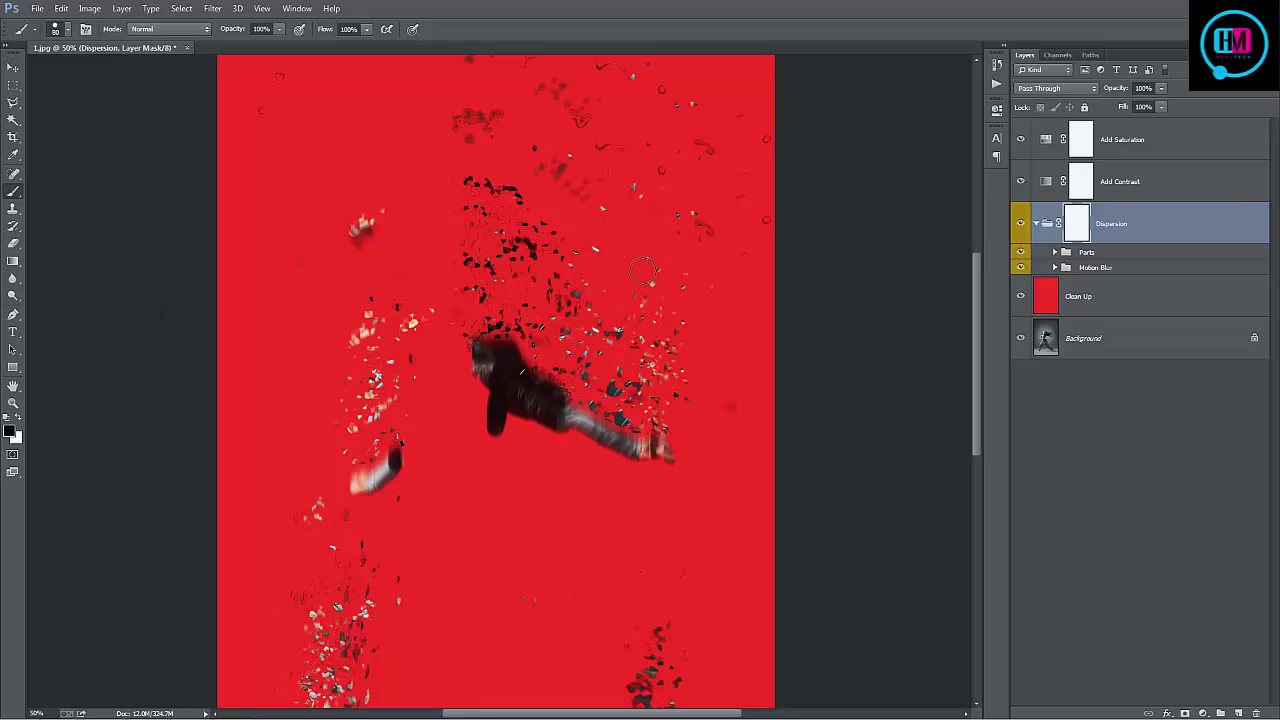
click(360, 226)
scroll(594, 247, up, 1)
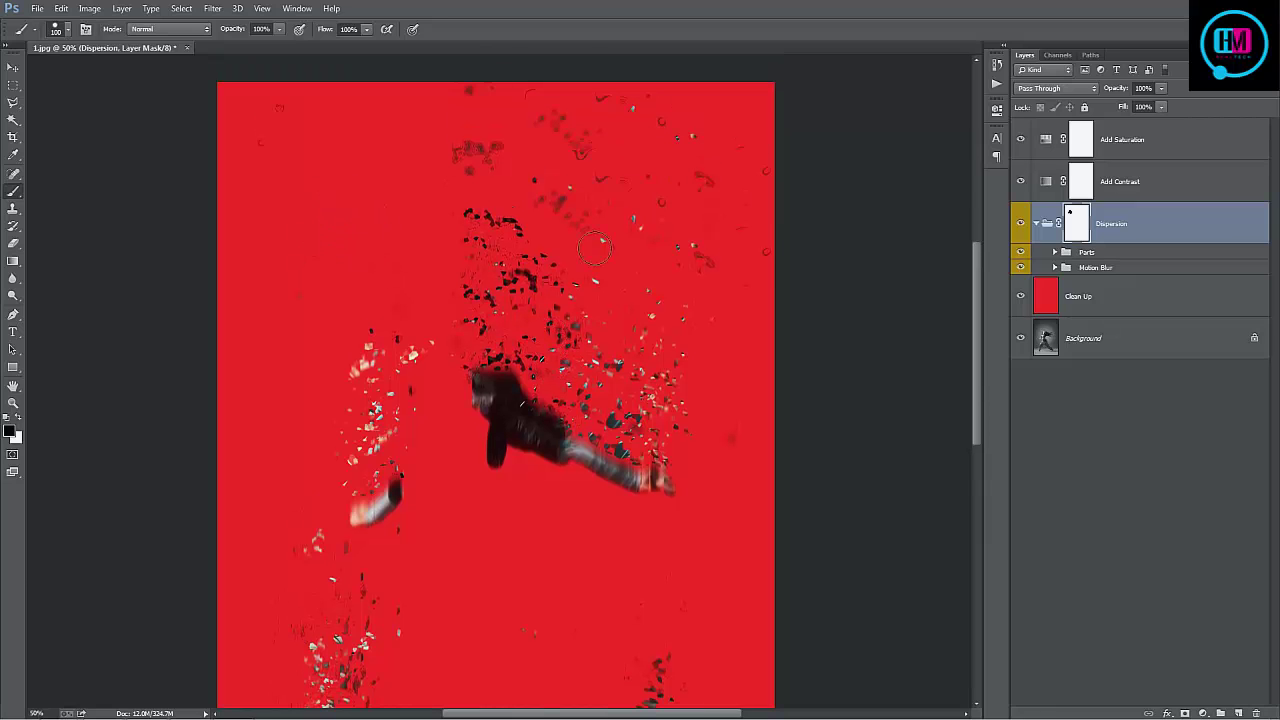
mouse_move(563, 115)
mouse_down()
mouse_move(525, 95)
mouse_move(597, 155)
mouse_move(574, 109)
mouse_move(623, 105)
mouse_move(604, 170)
mouse_move(626, 199)
mouse_move(637, 173)
mouse_move(666, 204)
mouse_move(734, 151)
mouse_move(763, 207)
mouse_move(721, 315)
mouse_move(755, 288)
mouse_move(708, 241)
mouse_up()
scroll(664, 203, down, 3)
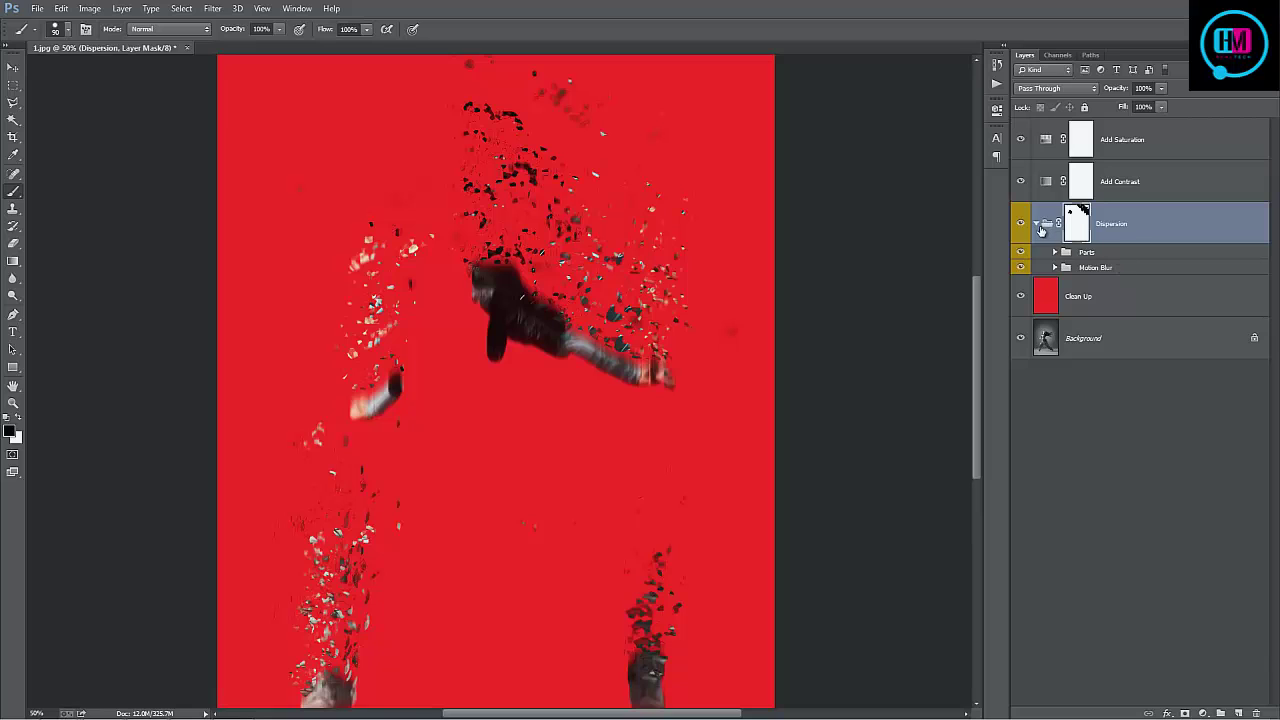
Step: Hide the red Clean Up layer, select it, and switch back to the Move tool
click(1020, 297)
click(1157, 300)
key(v)
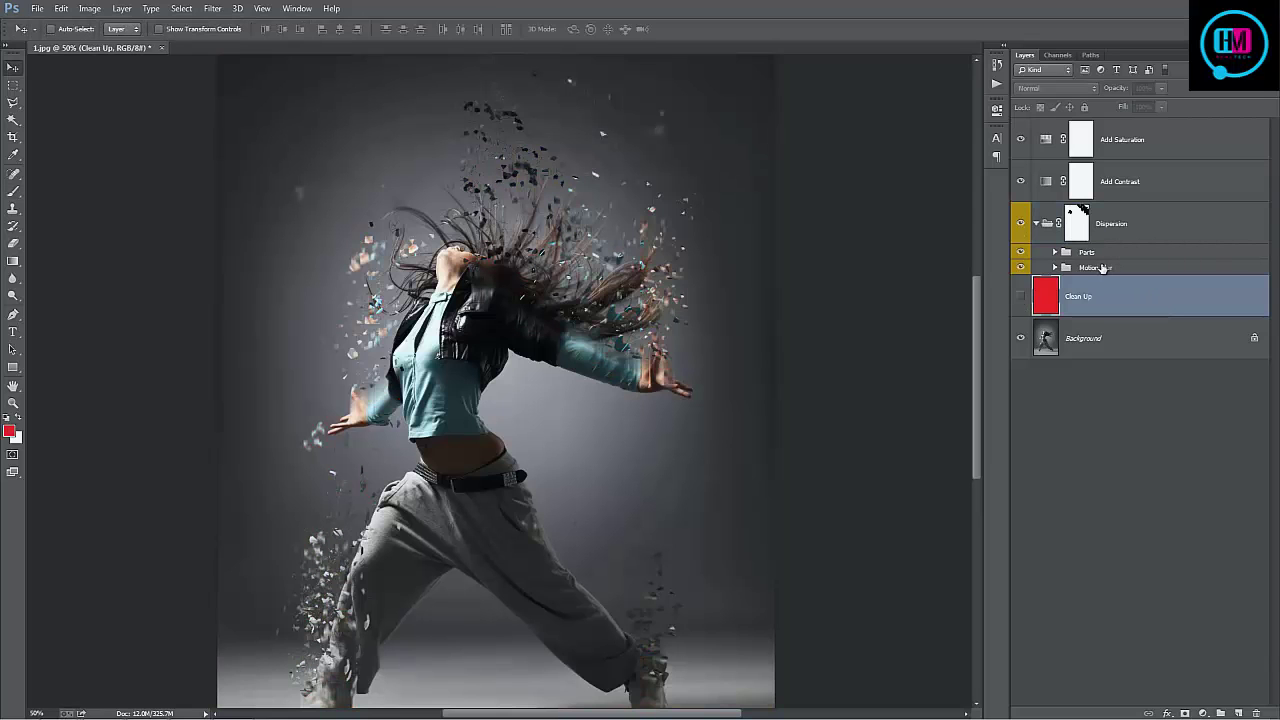
click(1036, 223)
click(1036, 223)
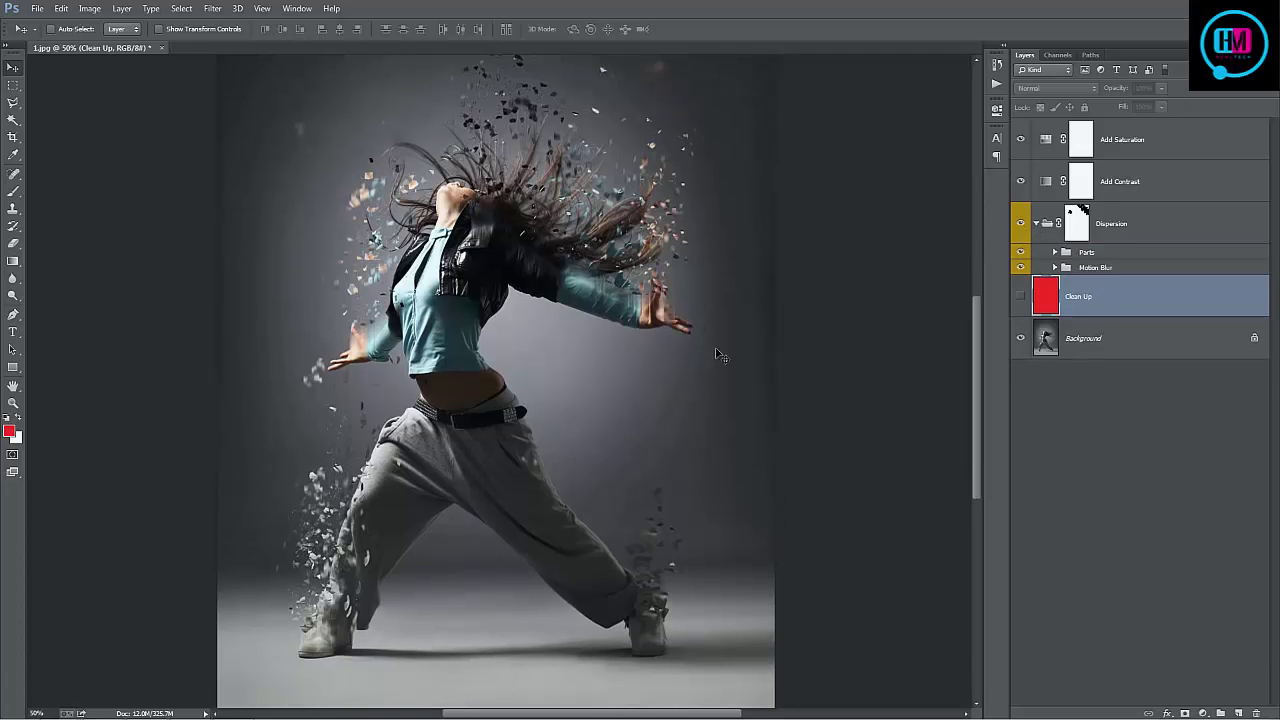
Step: Duplicate the Parts group as Parts copy
click(1107, 256)
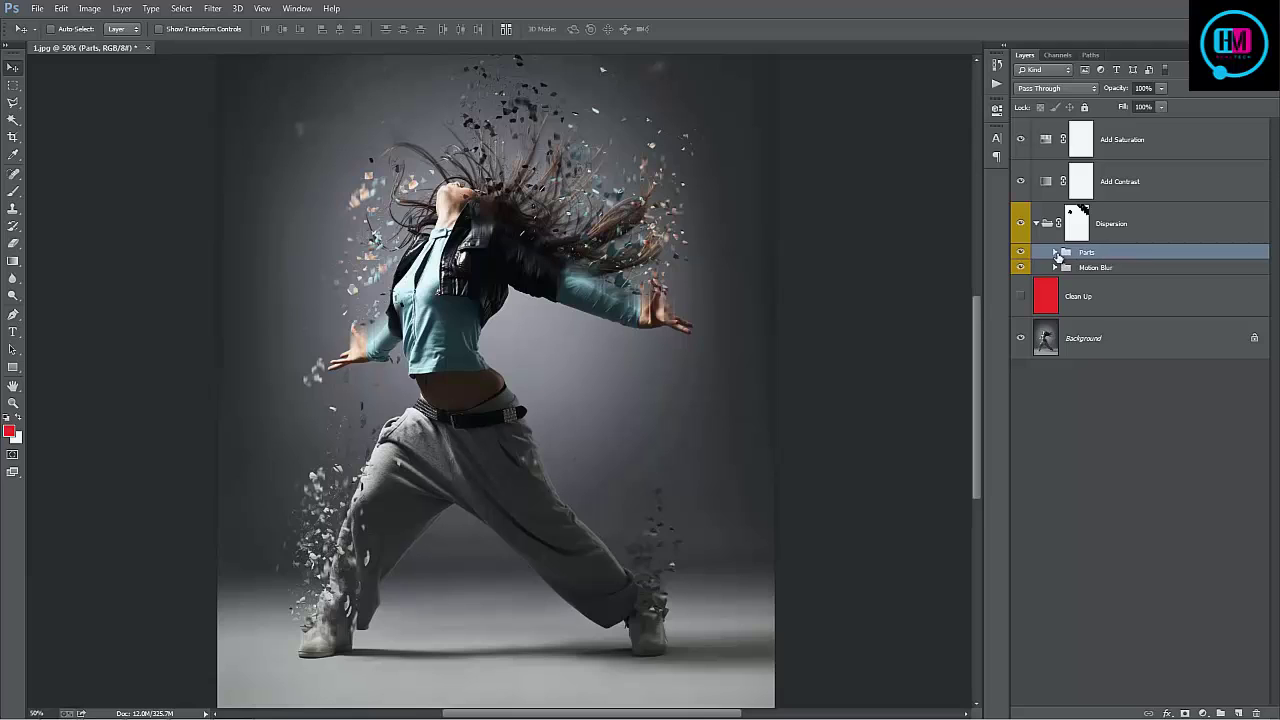
right_click(1128, 256)
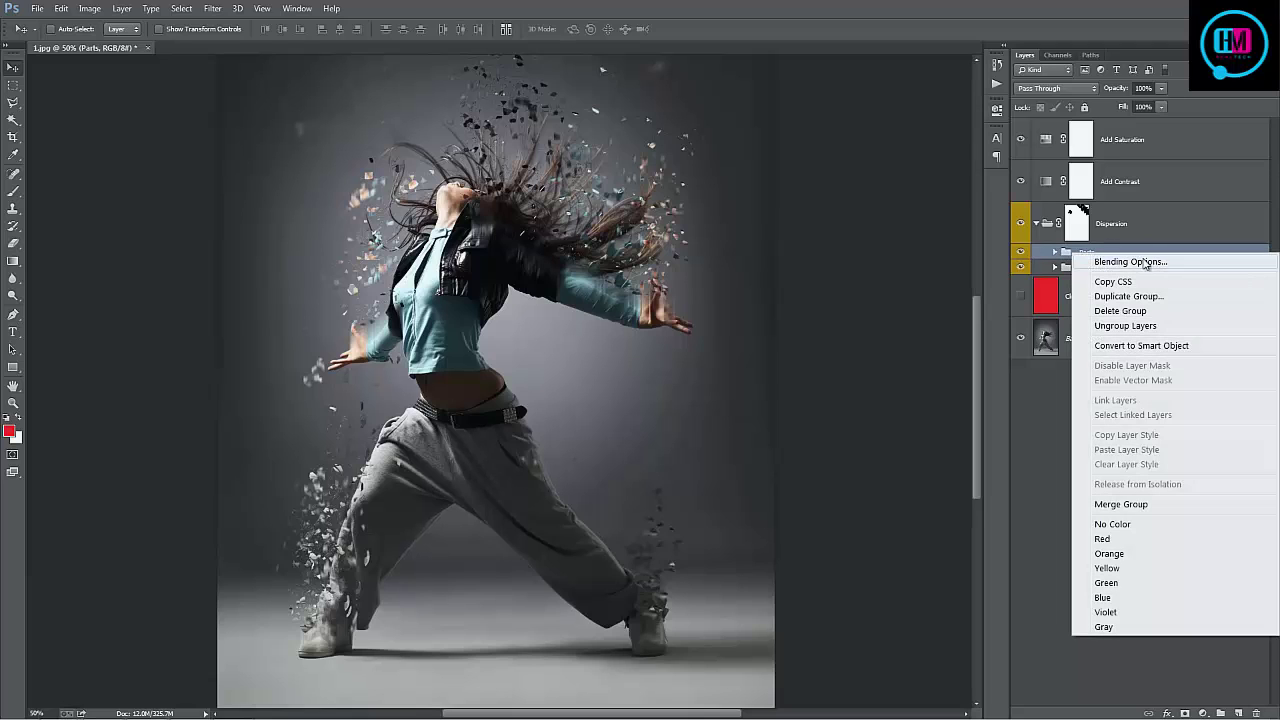
click(1105, 255)
right_click(1110, 258)
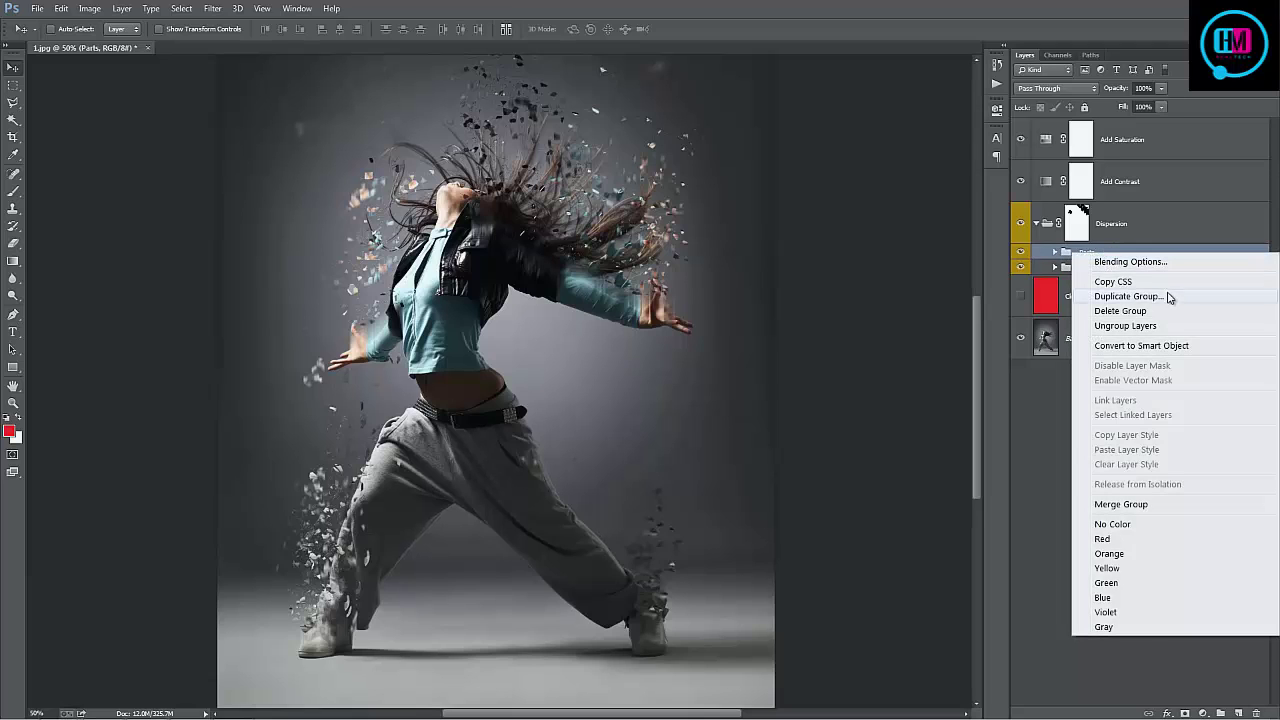
click(1127, 296)
click(757, 218)
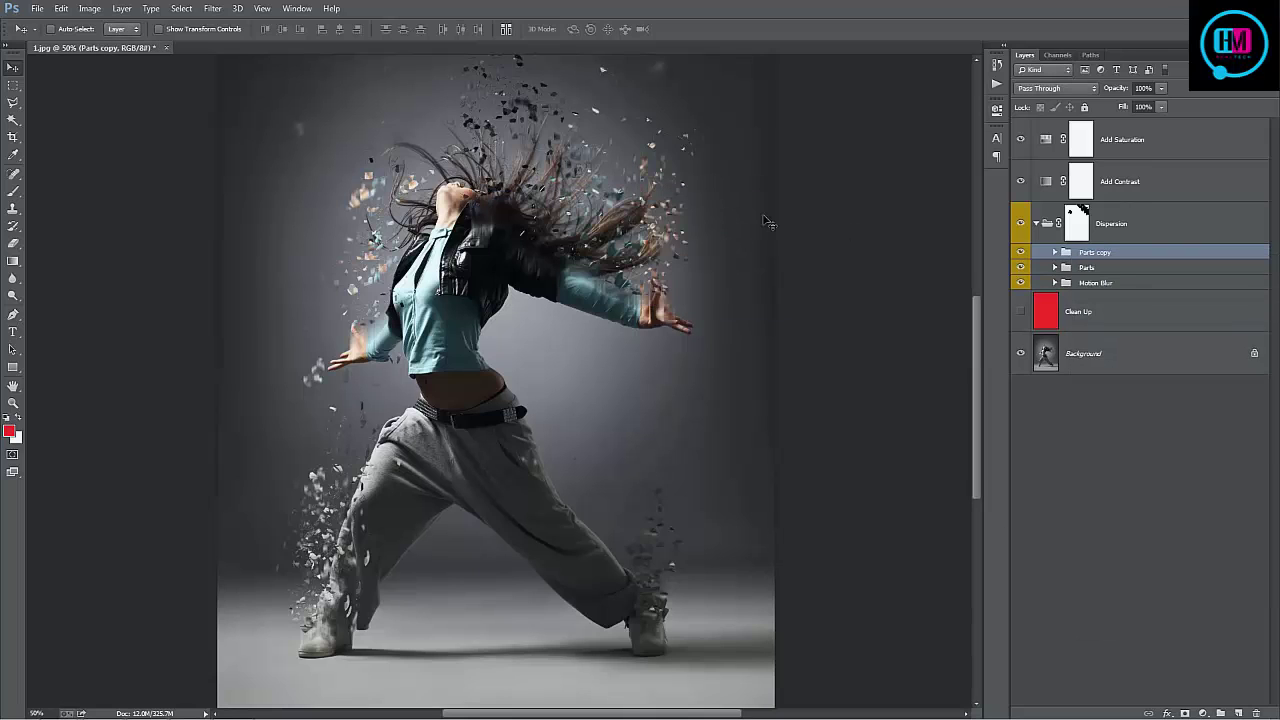
Step: Move the Parts copy group upward to extend the fragment trails above the dancer
scroll(716, 381, up, 2)
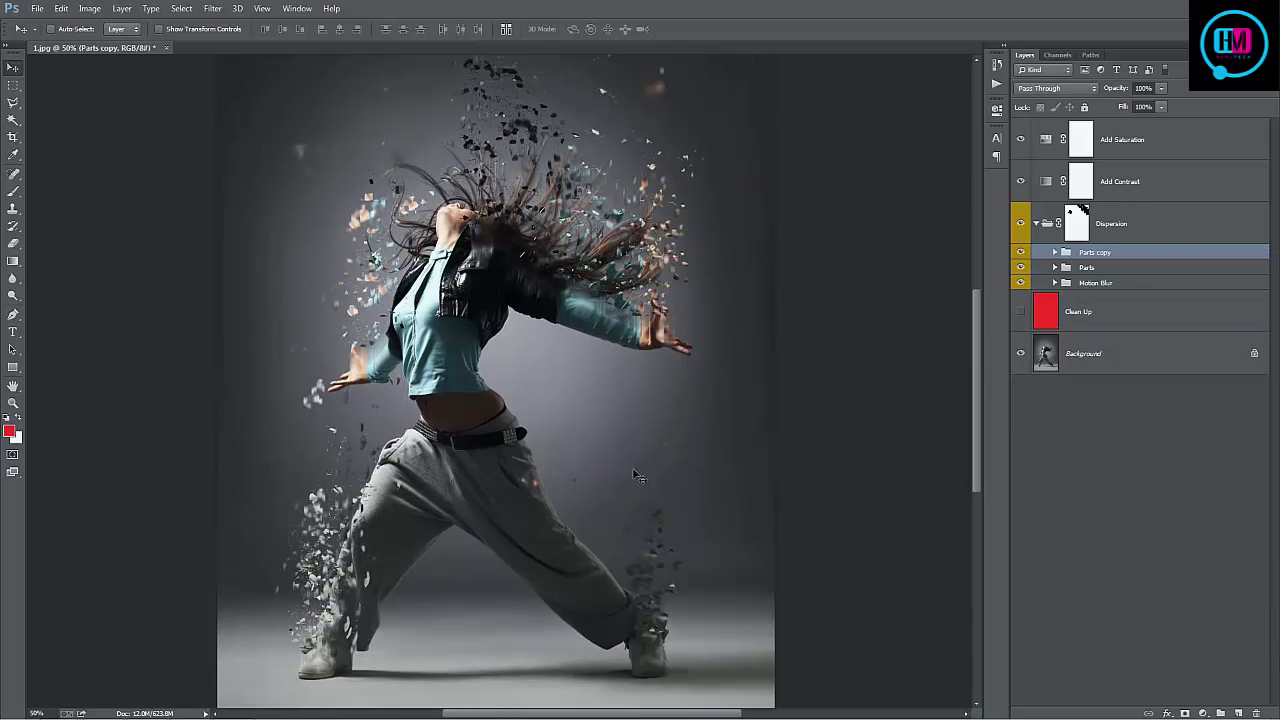
drag(632, 467, 640, 410)
scroll(640, 410, up, 3)
scroll(640, 410, down, 3)
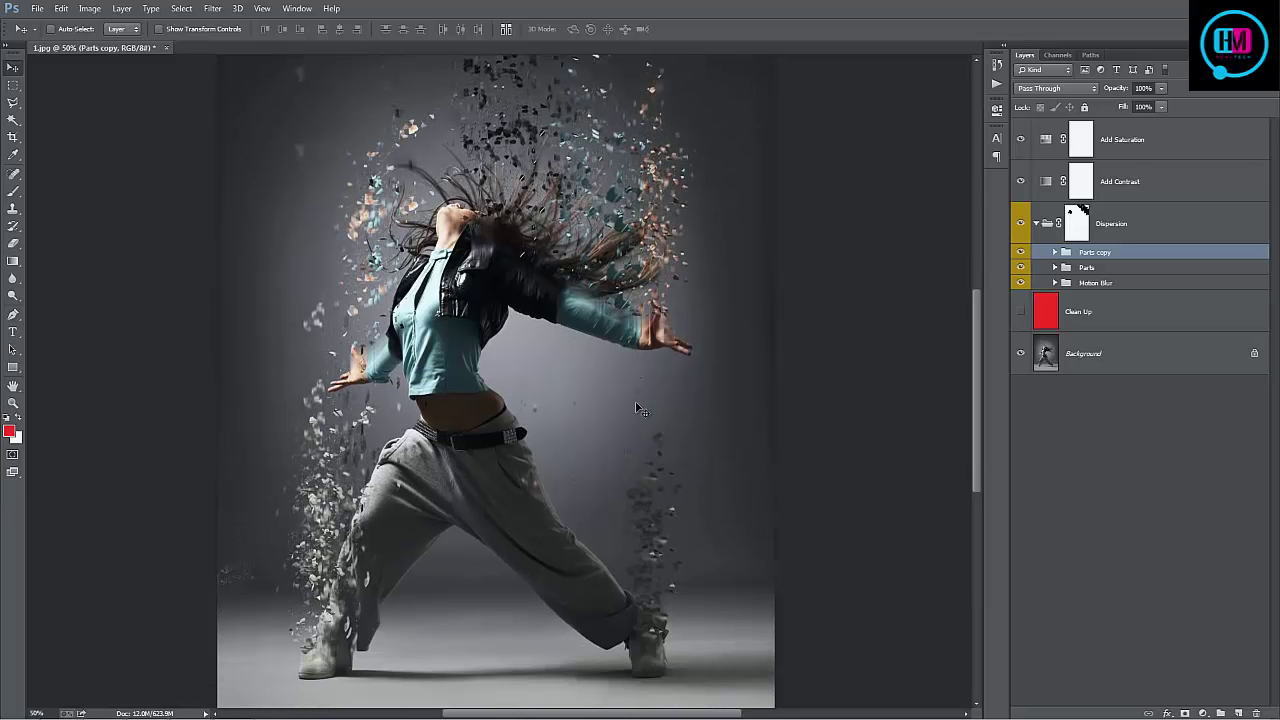
Step: Shift the Blurred 1 through Blurred 4 layers in Parts copy slightly, and collapse the Parts copy and Dispersion groups
click(1054, 252)
click(1174, 301)
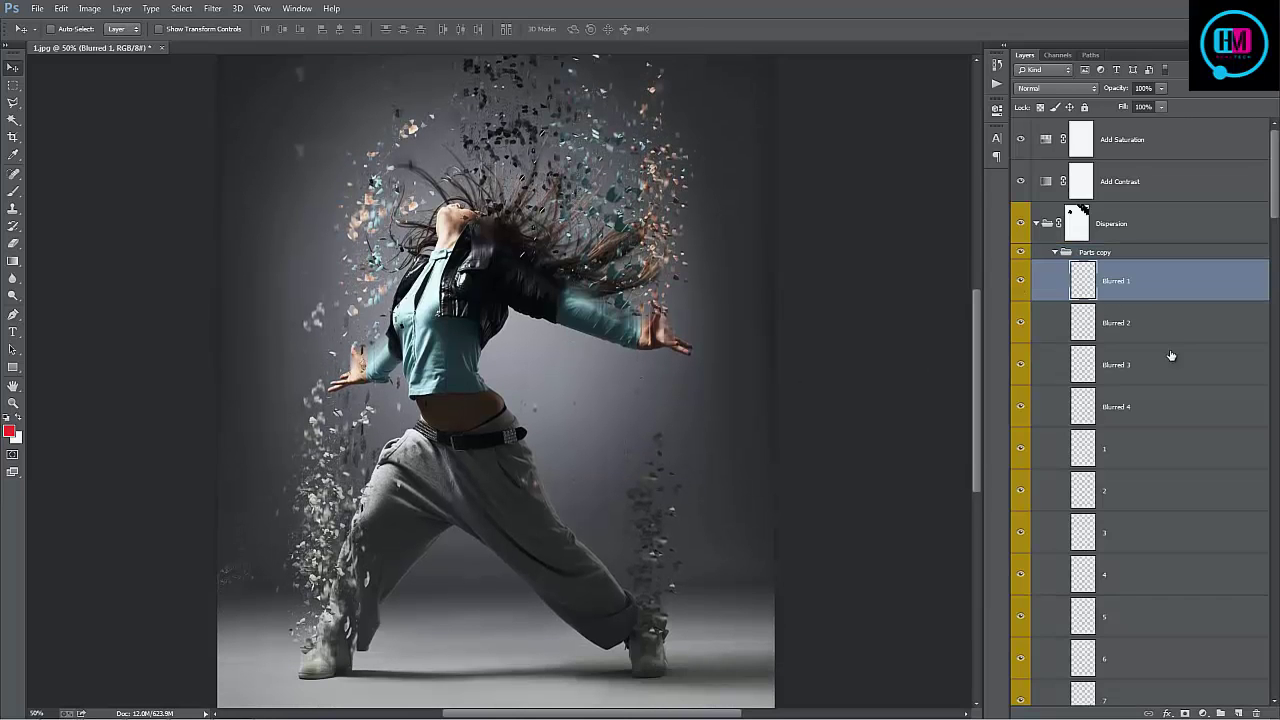
shift+click(1176, 410)
click(648, 250)
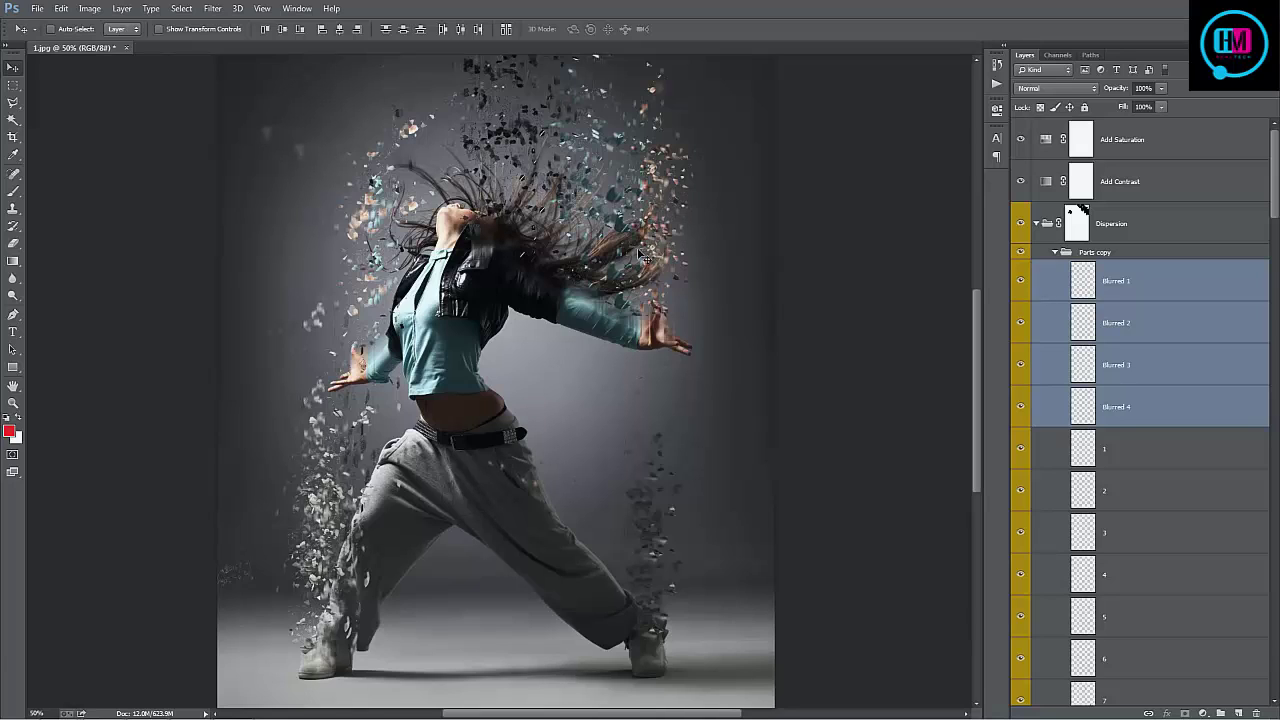
click(1054, 252)
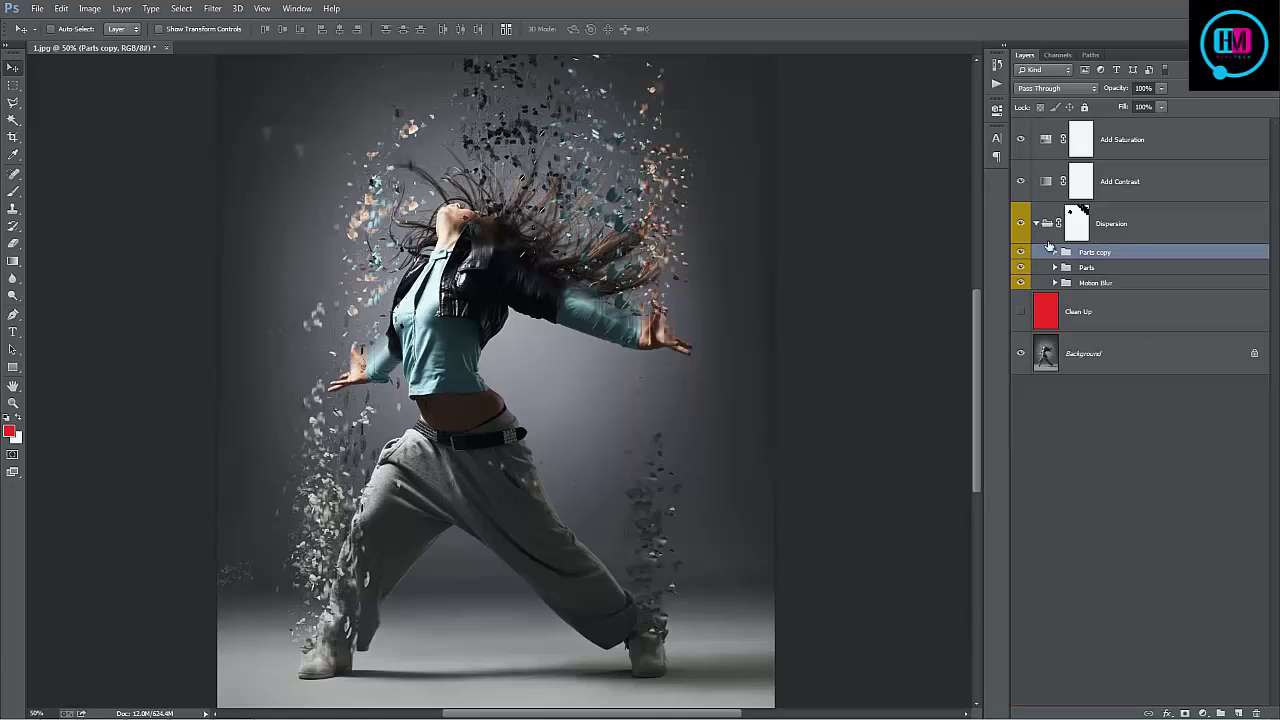
click(1036, 223)
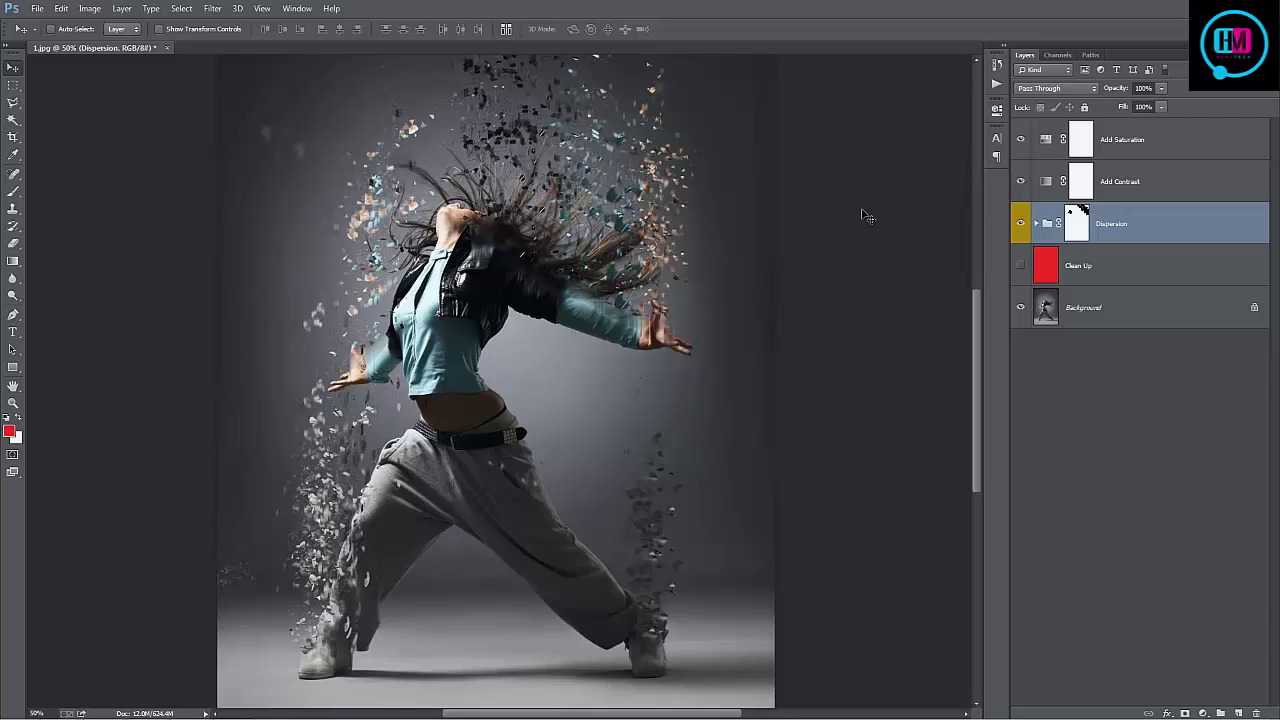
Step: Close 1.jpg and open 2.png from the Dispersion folder
key(ctrl+w)
click(643, 266)
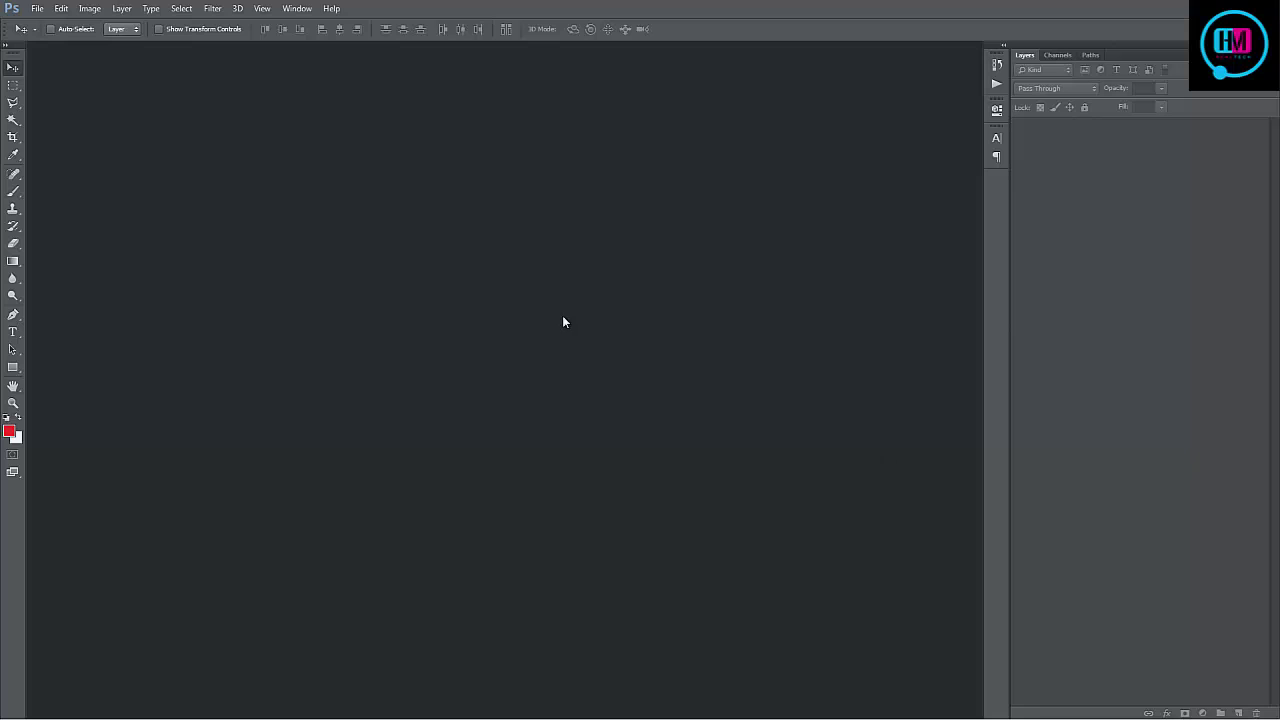
key(ctrl+o)
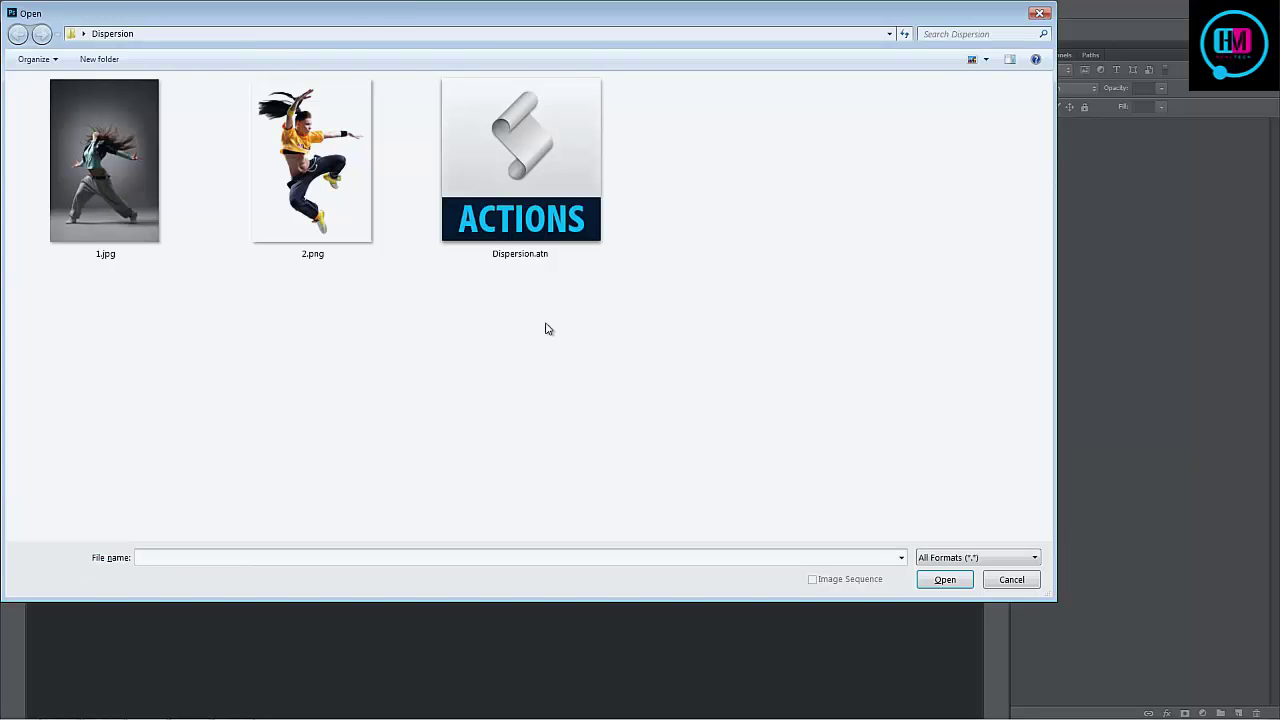
double_click(322, 206)
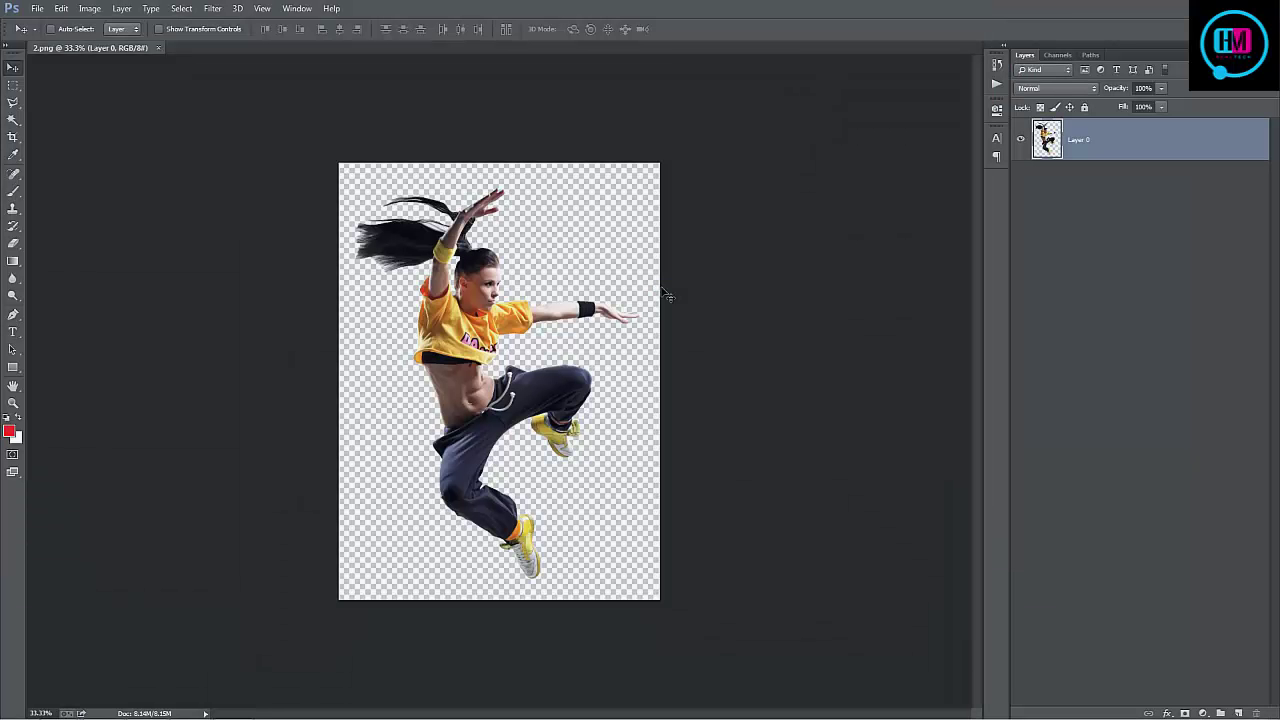
key(ctrl+0)
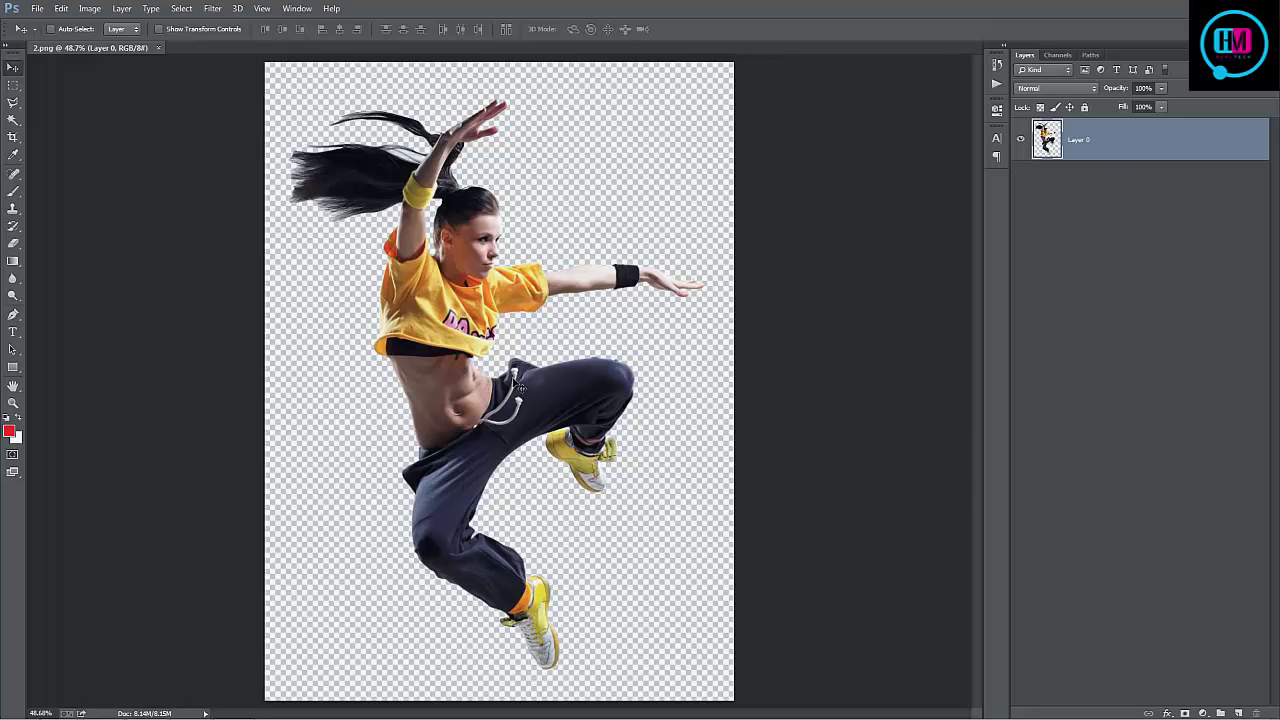
Step: Convert Layer 0 of 2.png into the Background layer
double_click(1080, 141)
key(Return)
click(122, 9)
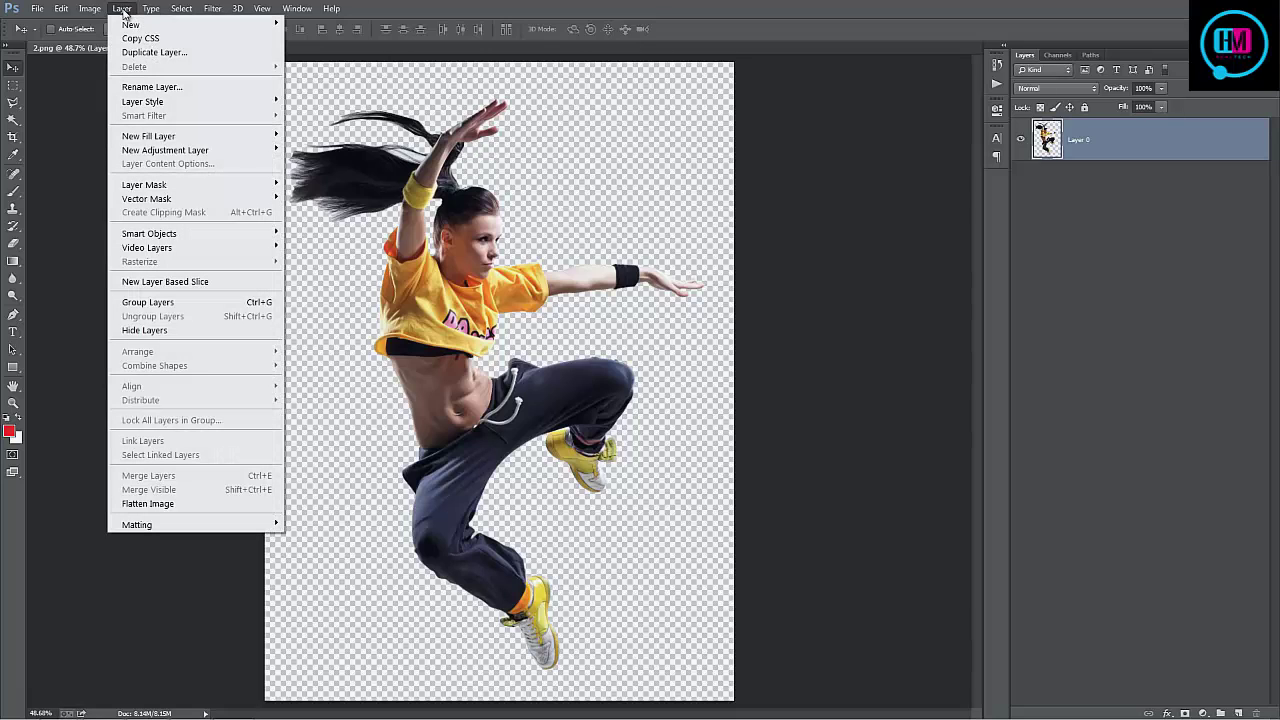
mouse_move(140, 24)
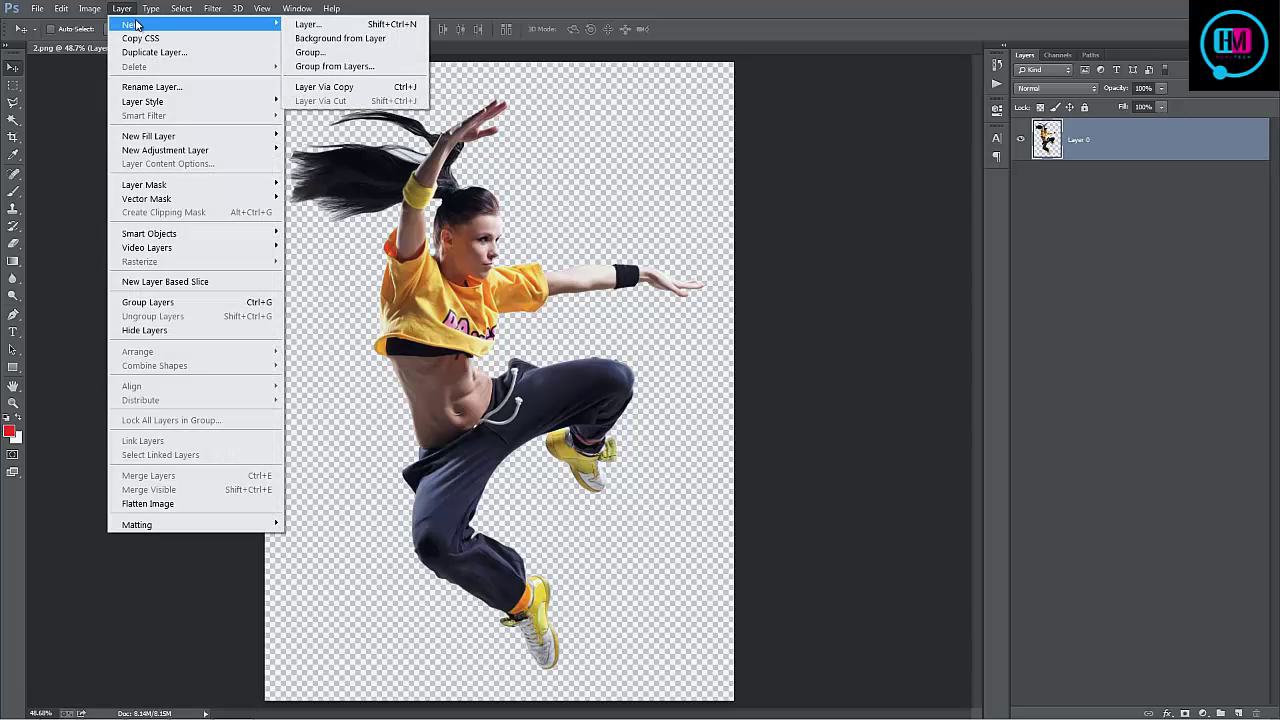
click(353, 38)
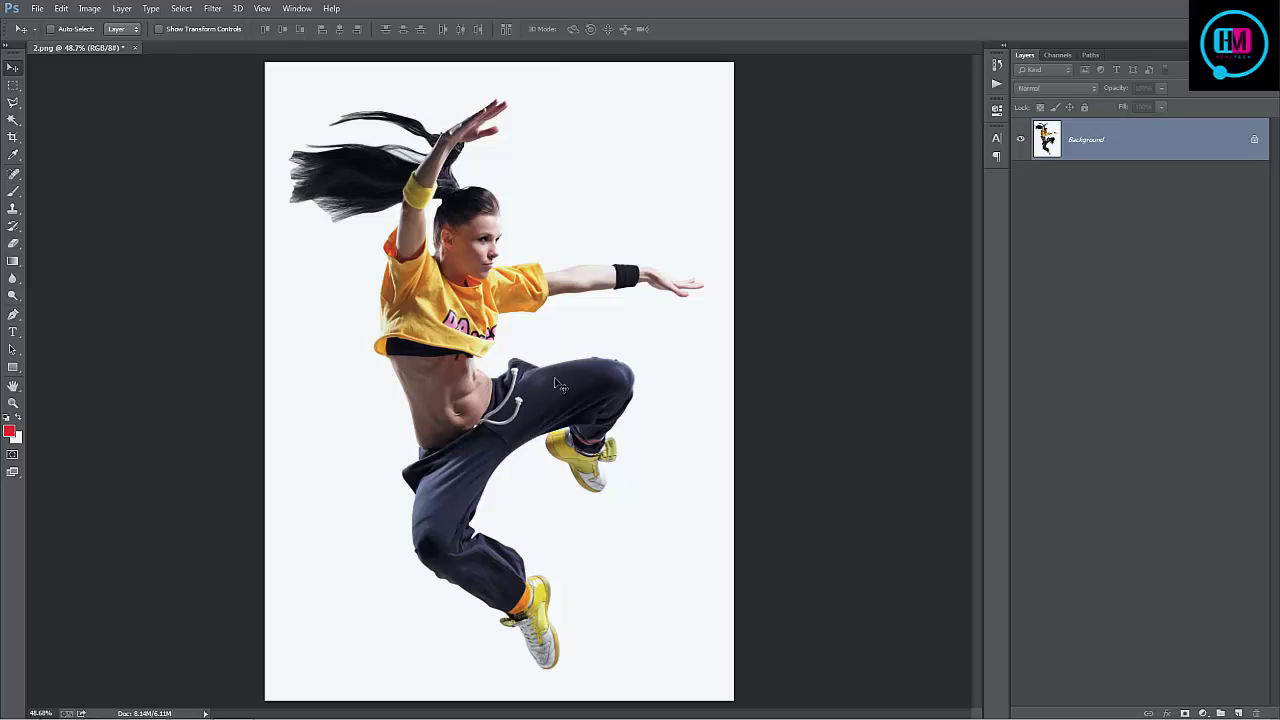
Step: Create a new layer named "brush" above the Background
key(ctrl+minus)
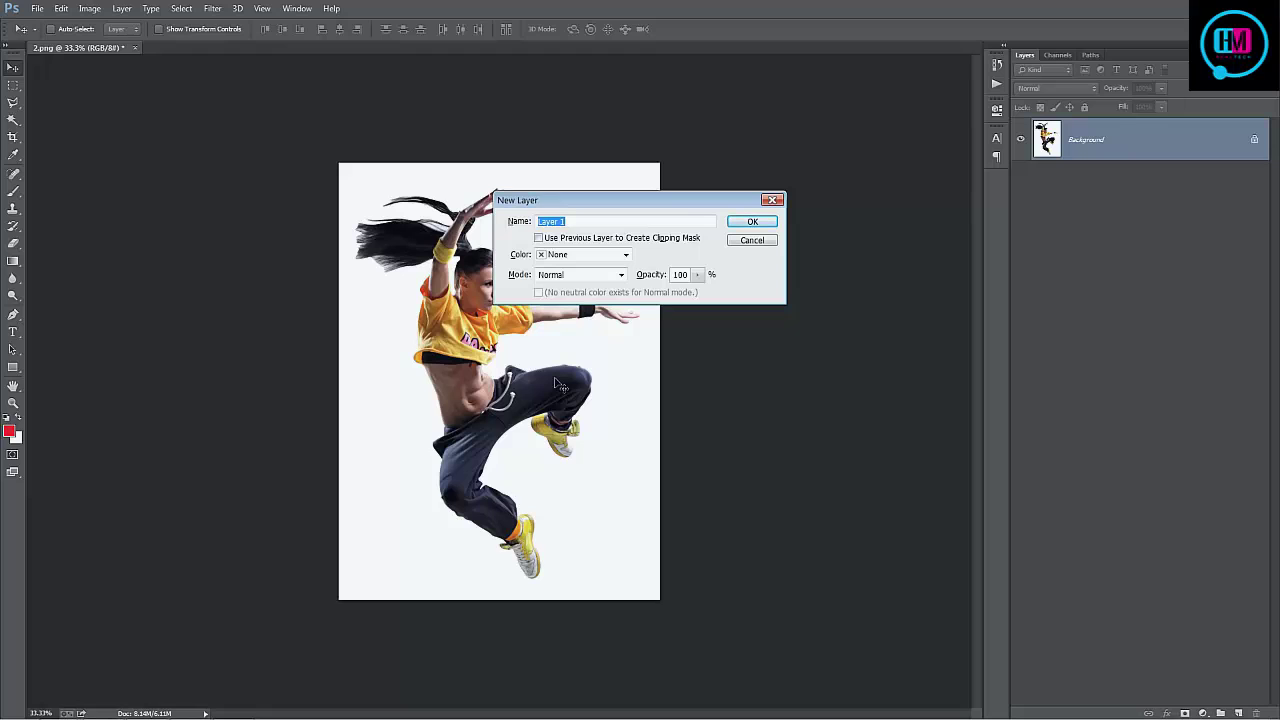
text(brush)
key(Return)
key(z)
click(560, 384)
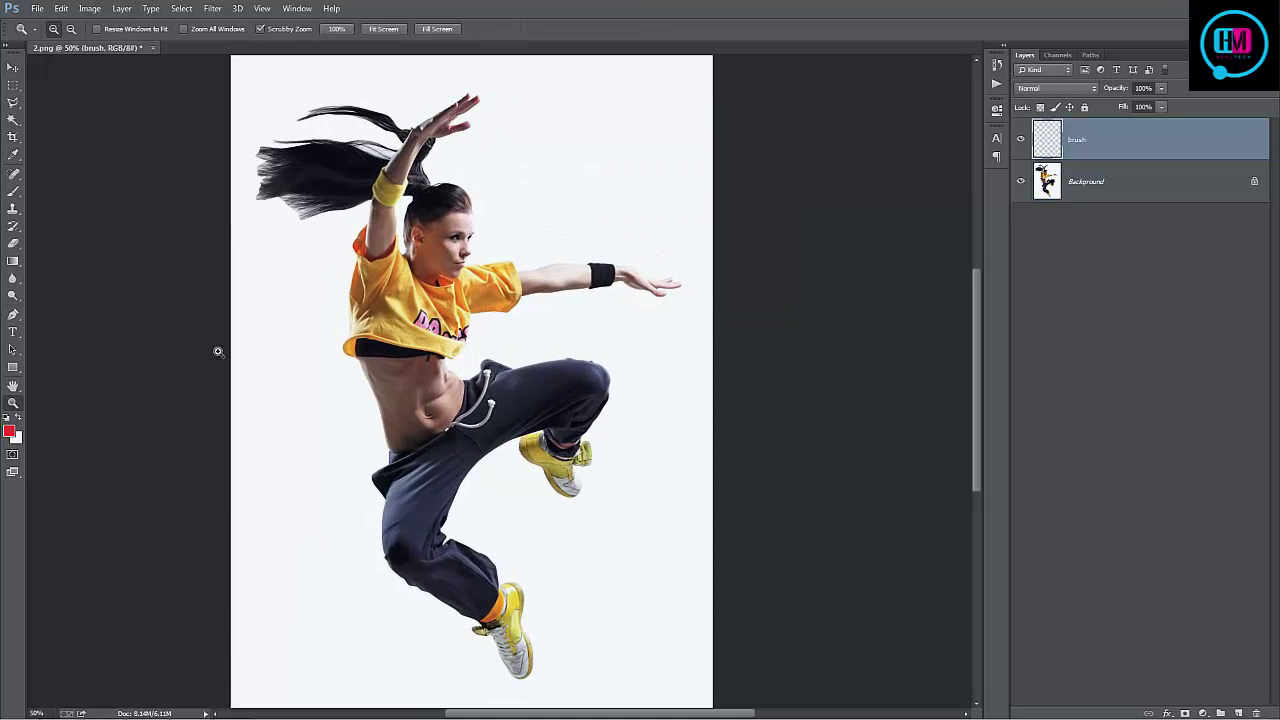
Step: Paint red over the outstretched forearm and sleeve on the brush layer, using a brush of about 50 px
key(b)
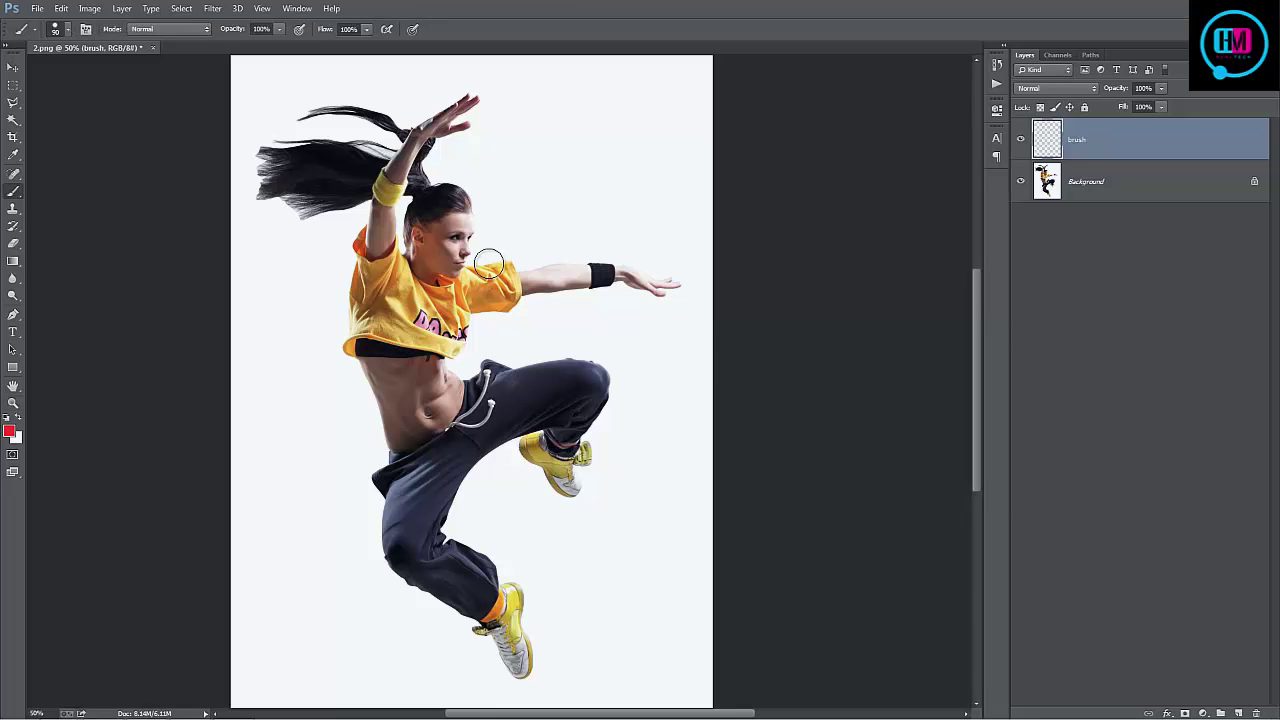
key(bracketright)
key(bracketright)
key(bracketright)
key(bracketright)
key(bracketright)
key(bracketright)
right_click(476, 230)
double_click(604, 322)
key(bracketleft)
key(bracketleft)
key(bracketleft)
drag(614, 276, 522, 284)
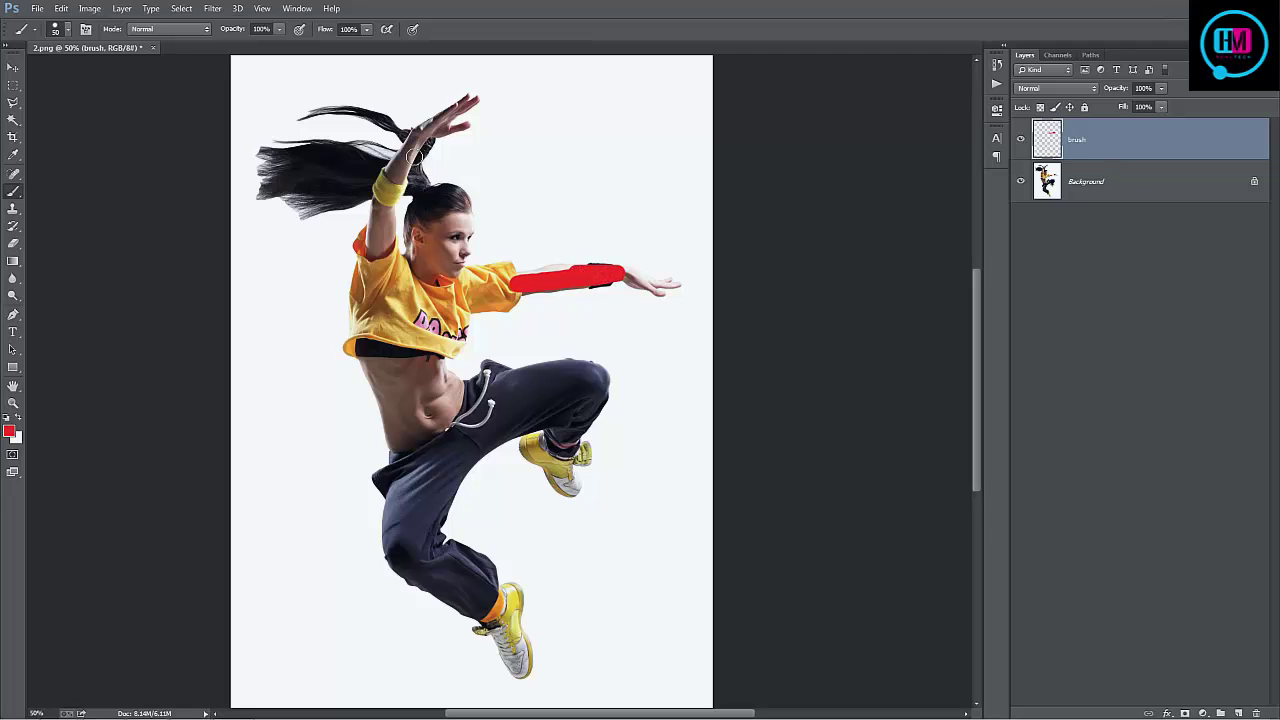
drag(512, 287, 465, 304)
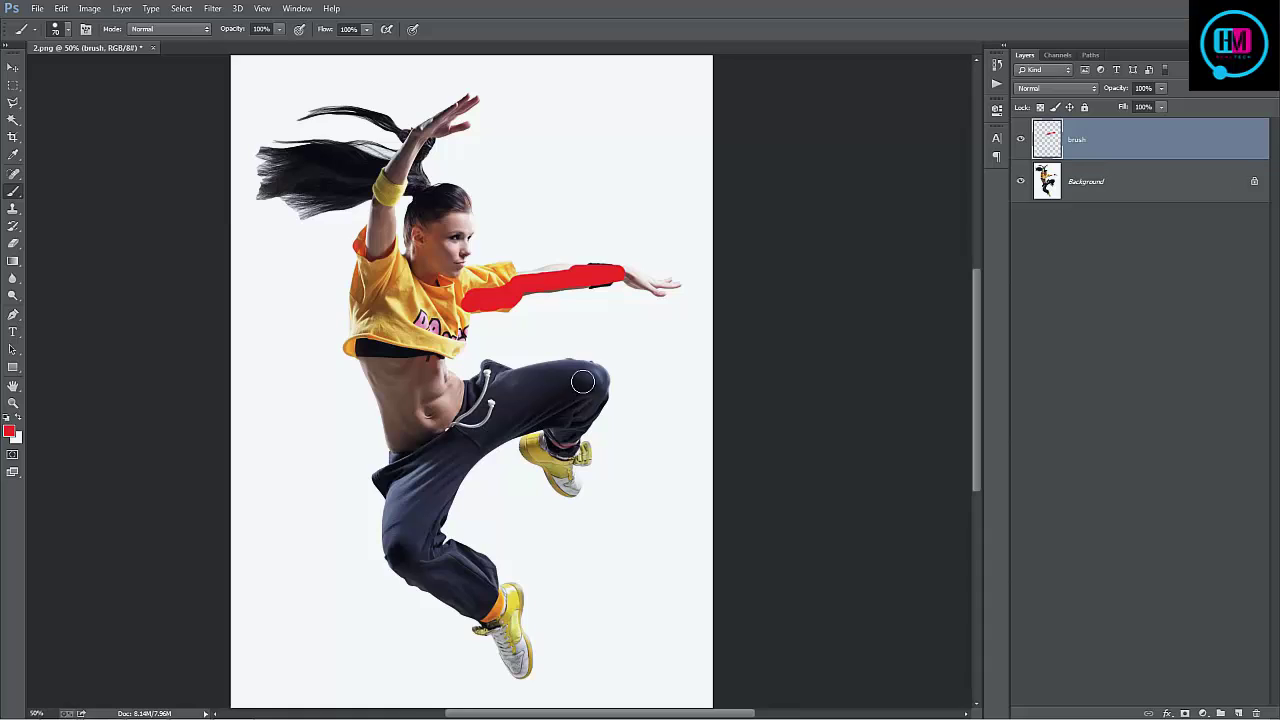
Step: Paint red over the raised knee, its shin and shoe, and the lower foot, reducing the brush from 70 to 50 px
mouse_move(588, 378)
mouse_down()
mouse_move(578, 428)
mouse_move(528, 452)
mouse_move(556, 466)
mouse_move(568, 494)
mouse_move(580, 452)
mouse_up()
drag(498, 604, 502, 630)
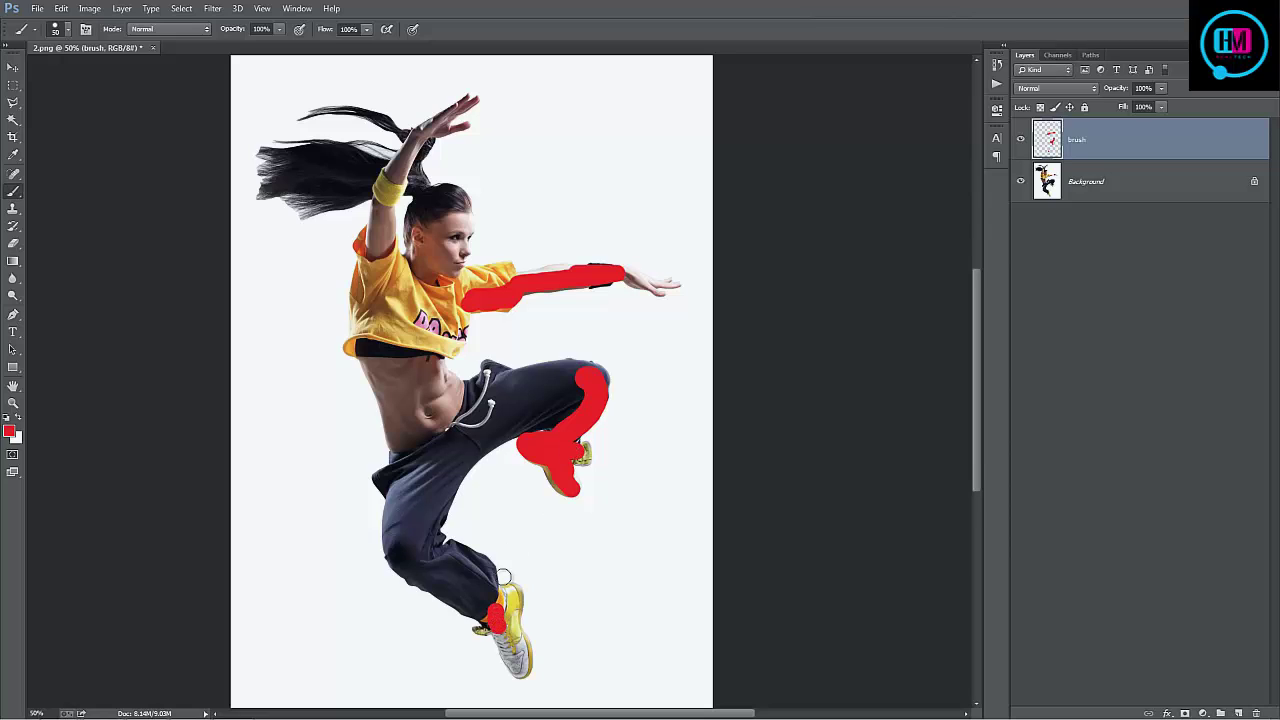
scroll(500, 560, down, 3)
mouse_move(494, 526)
mouse_down()
mouse_move(515, 578)
mouse_move(500, 515)
mouse_move(520, 585)
mouse_up()
Step: Enlarge the brush to 70 px and paint red along the lower leg from ankle to knee
key(])
key(])
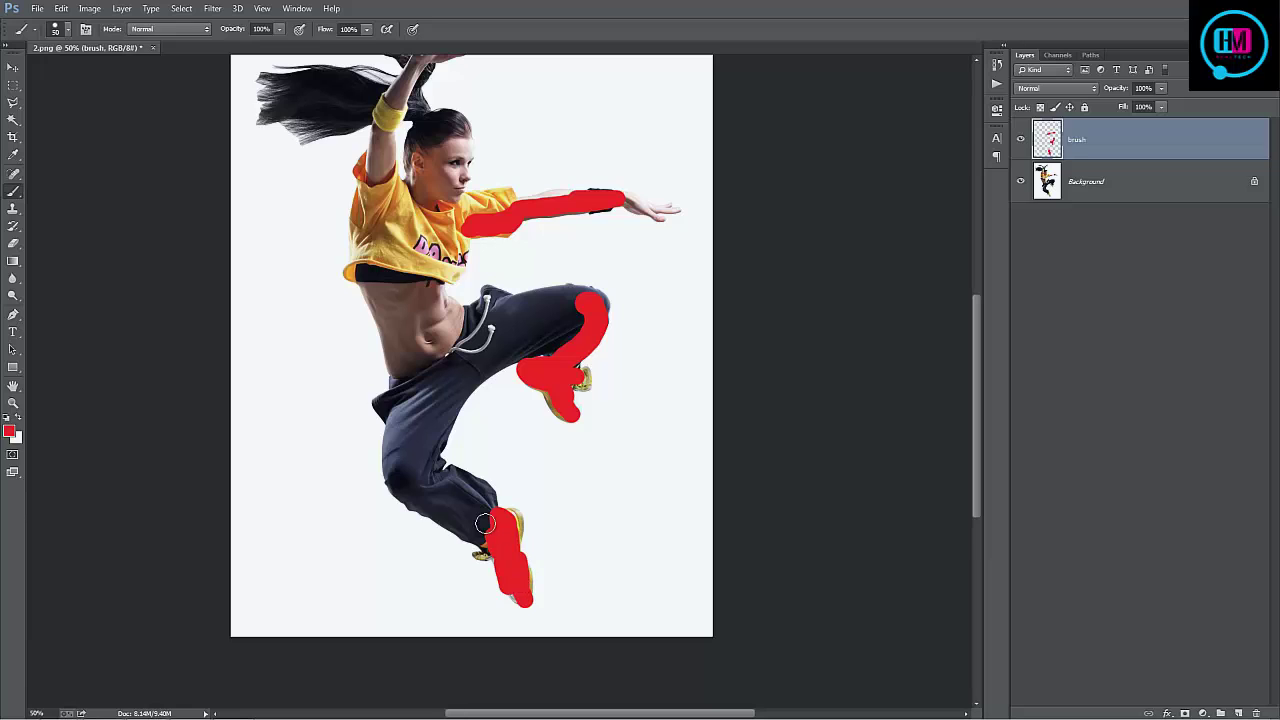
drag(495, 530, 413, 485)
Step: Paint red over the raised arm's wristband, and with the brush reduced to 25 px, over the hand and fingers
scroll(417, 480, up, 2)
scroll(417, 480, up, 1)
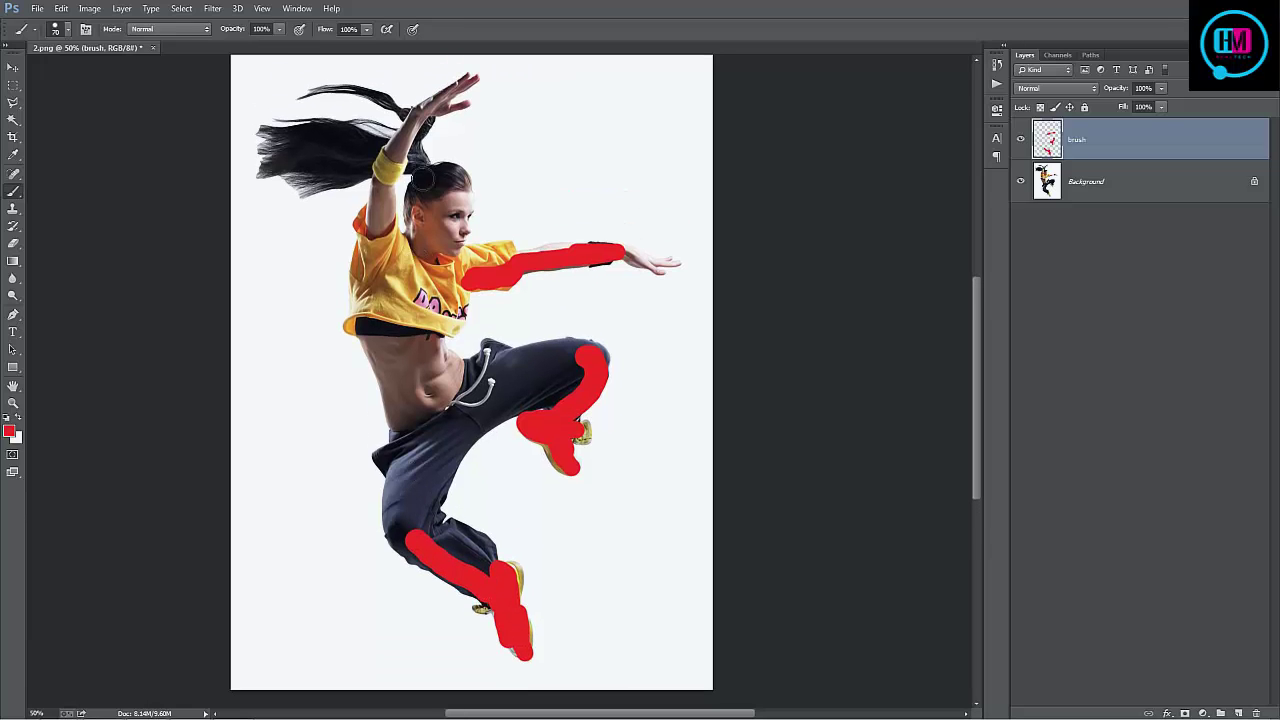
drag(389, 165, 390, 167)
key([)
key([)
drag(467, 78, 441, 105)
key([)
key([)
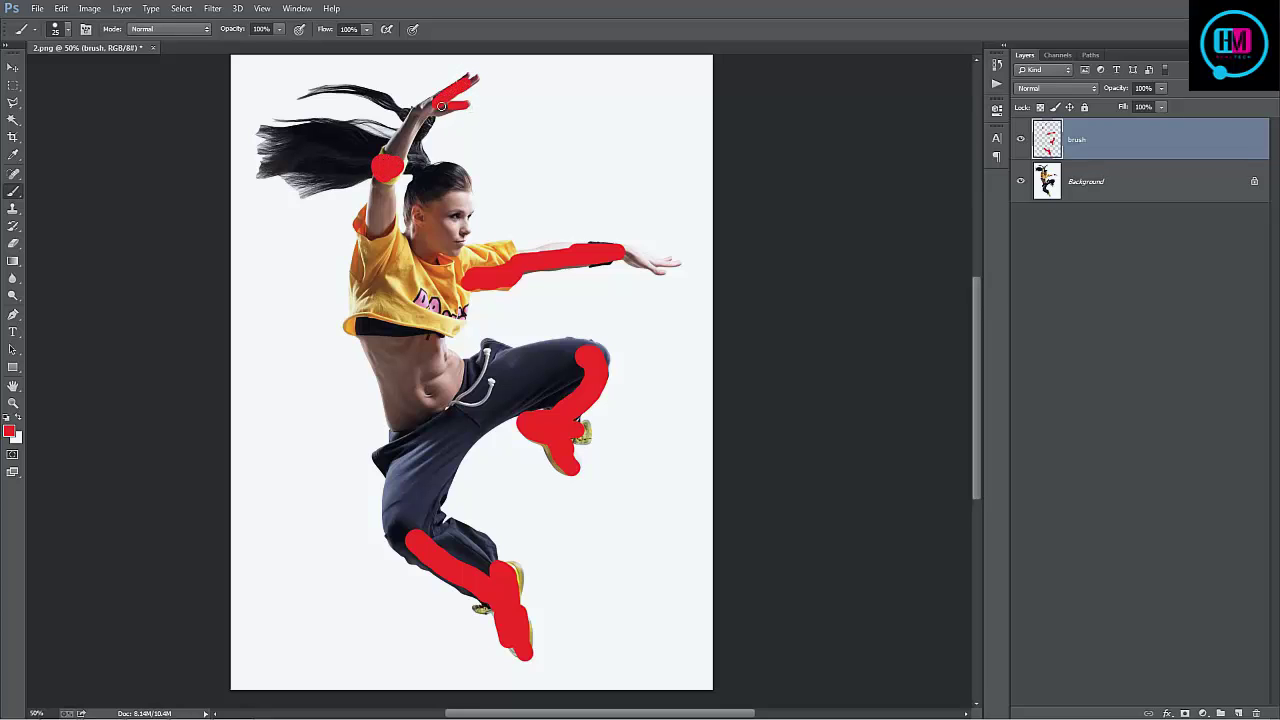
Step: Run the DOWN action from the Dispersion set on the painted image
scroll(660, 346, up, 1)
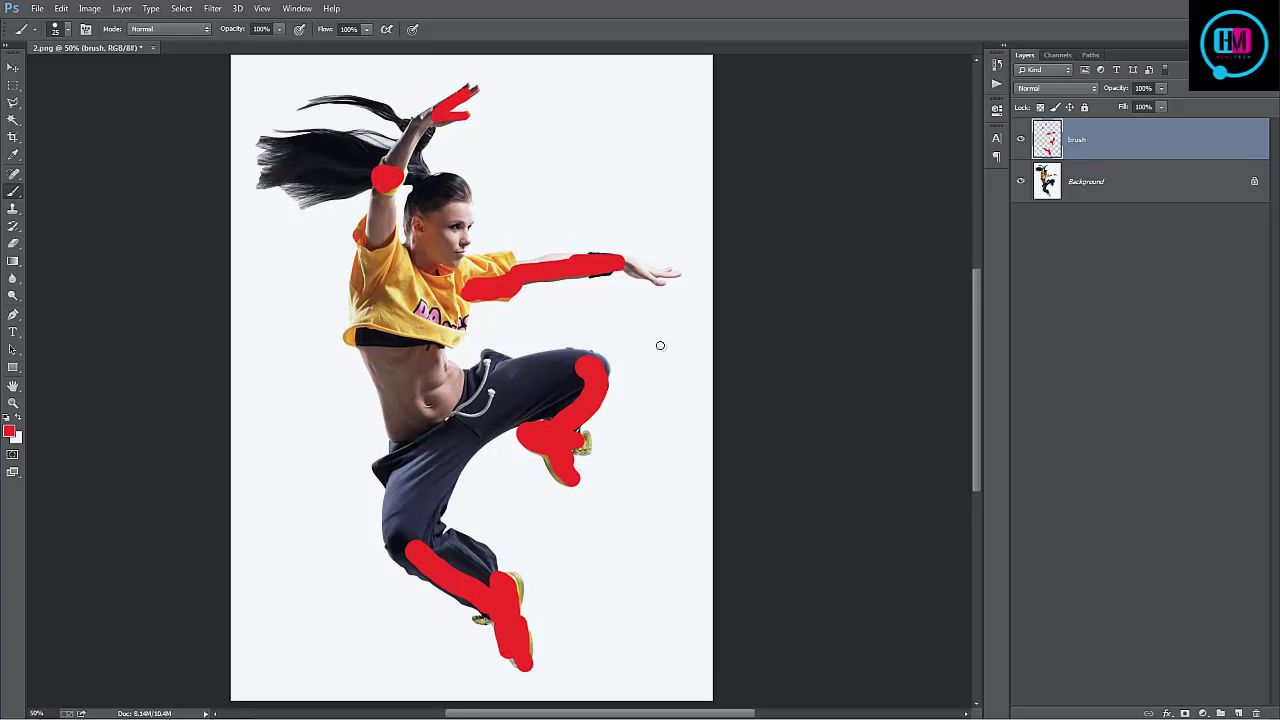
click(995, 84)
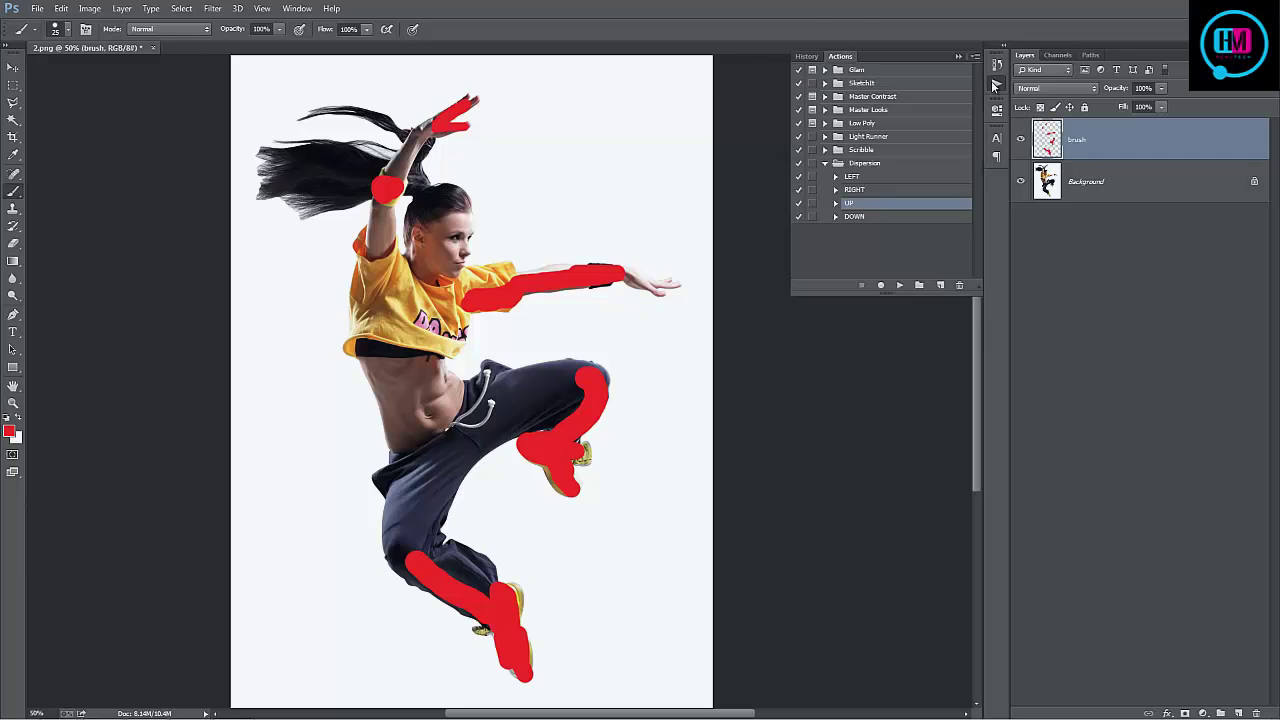
click(862, 217)
scroll(620, 265, down, 2)
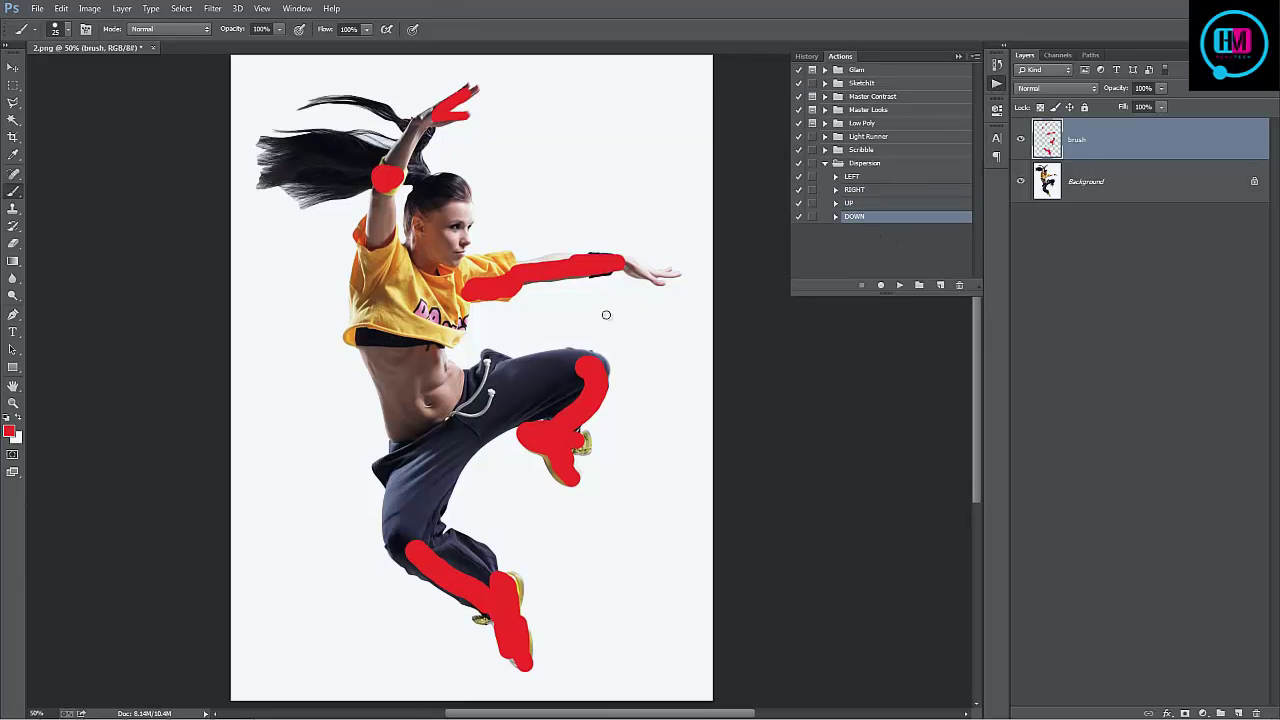
key(v)
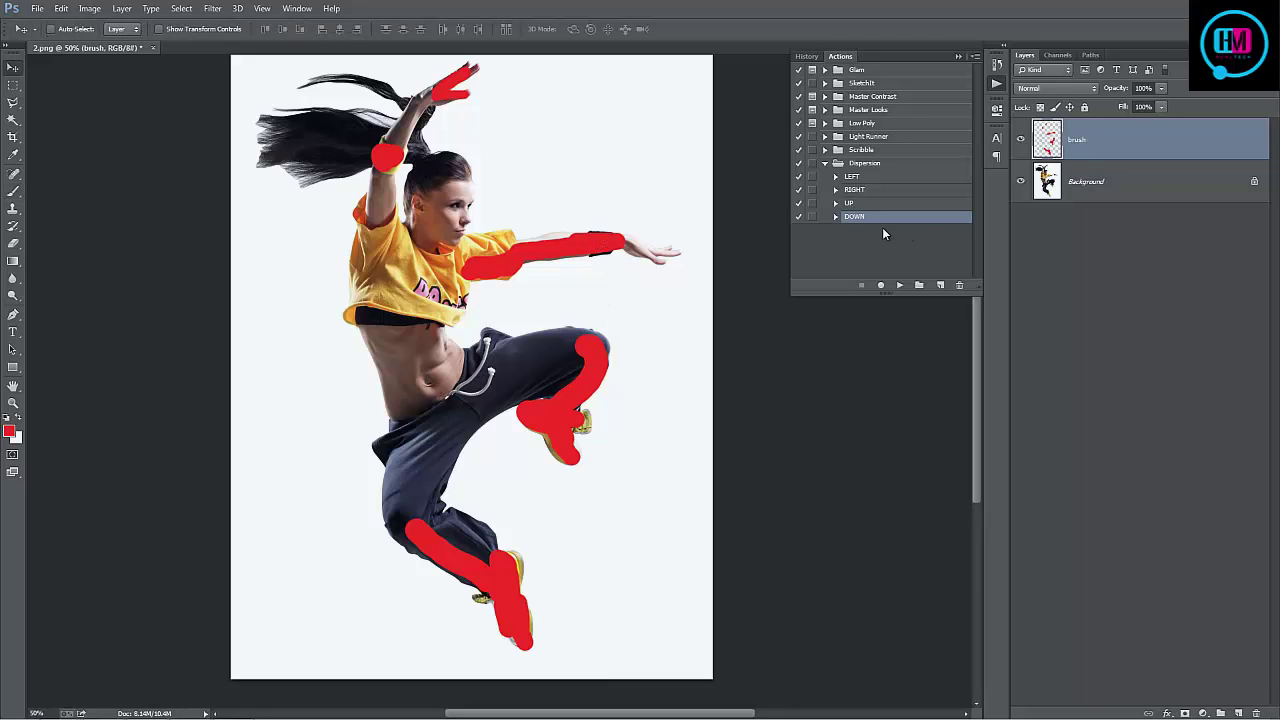
click(901, 286)
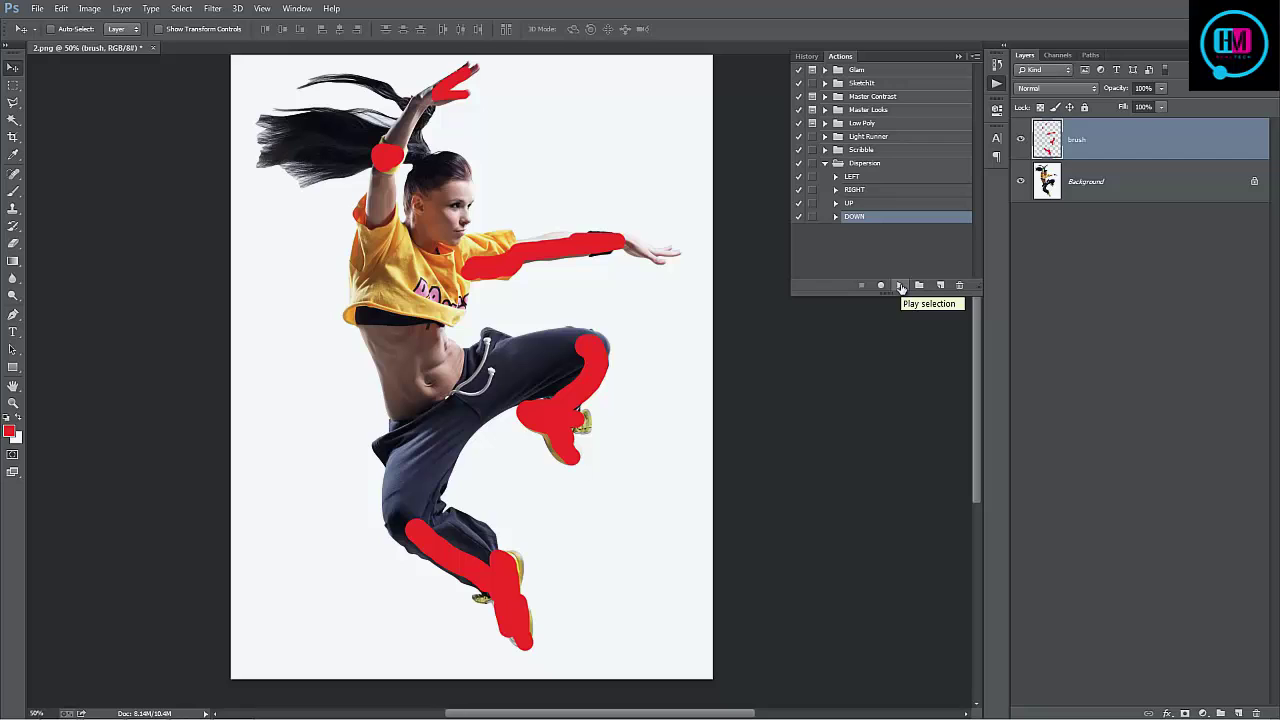
click(901, 286)
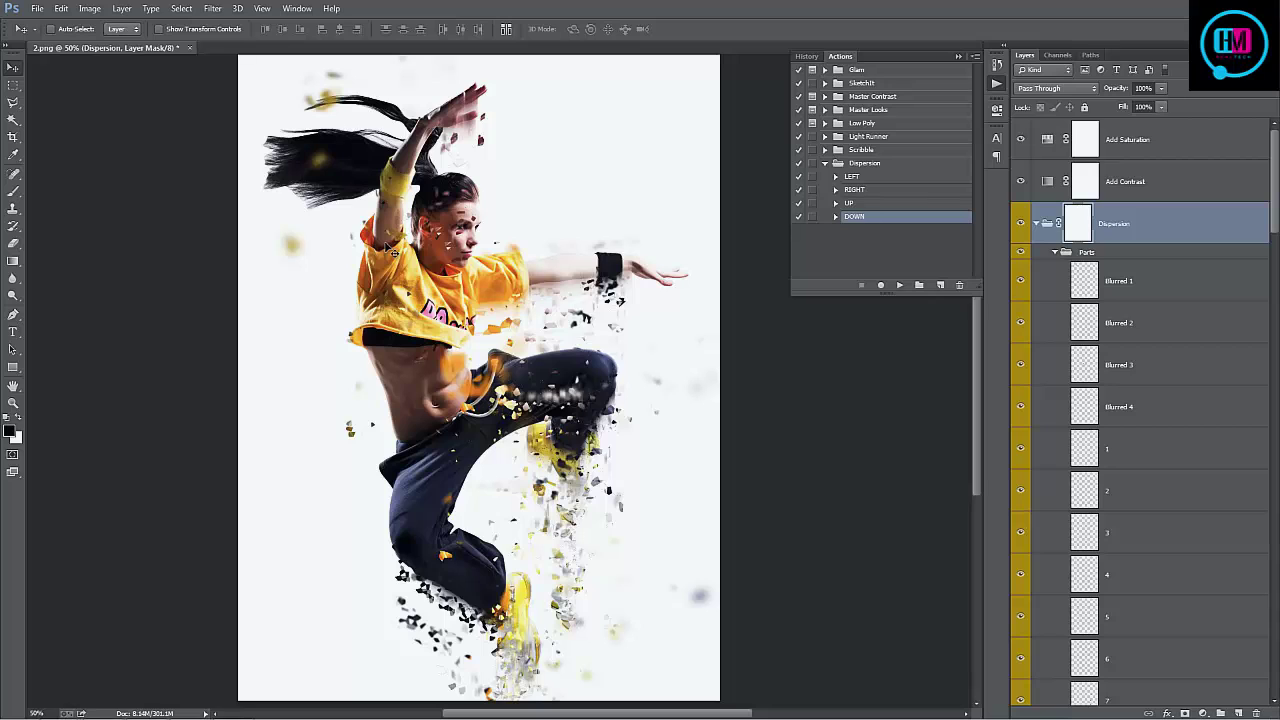
Step: Collapse the Dispersion group and hide the Background layer
click(1037, 223)
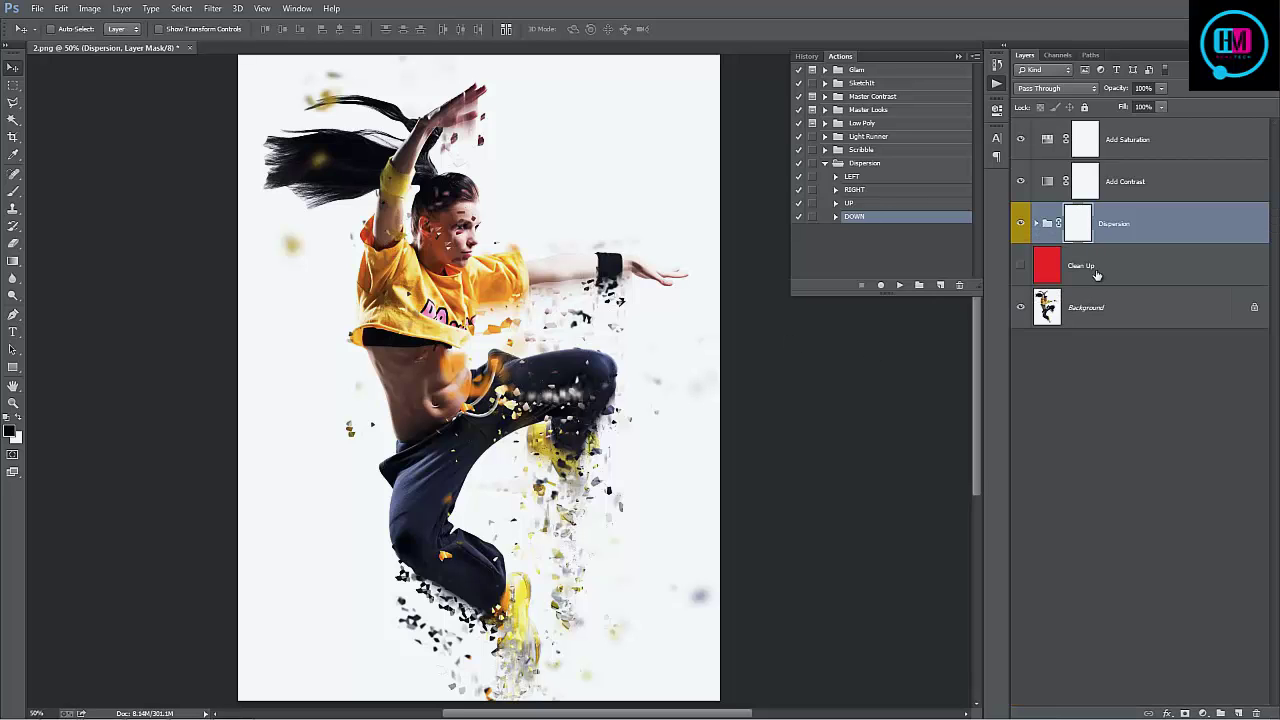
click(1140, 309)
click(1020, 307)
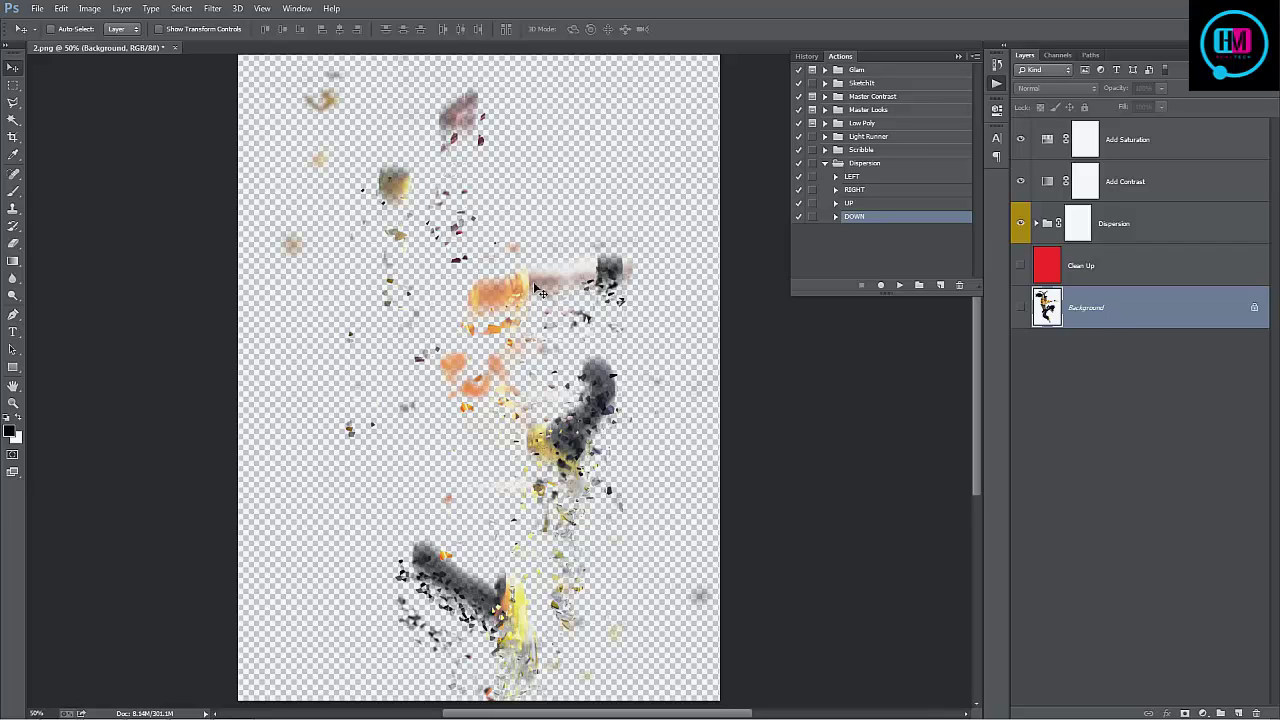
Step: Place 2.png from the Dispersion folder as an embedded layer directly above the Background
click(37, 8)
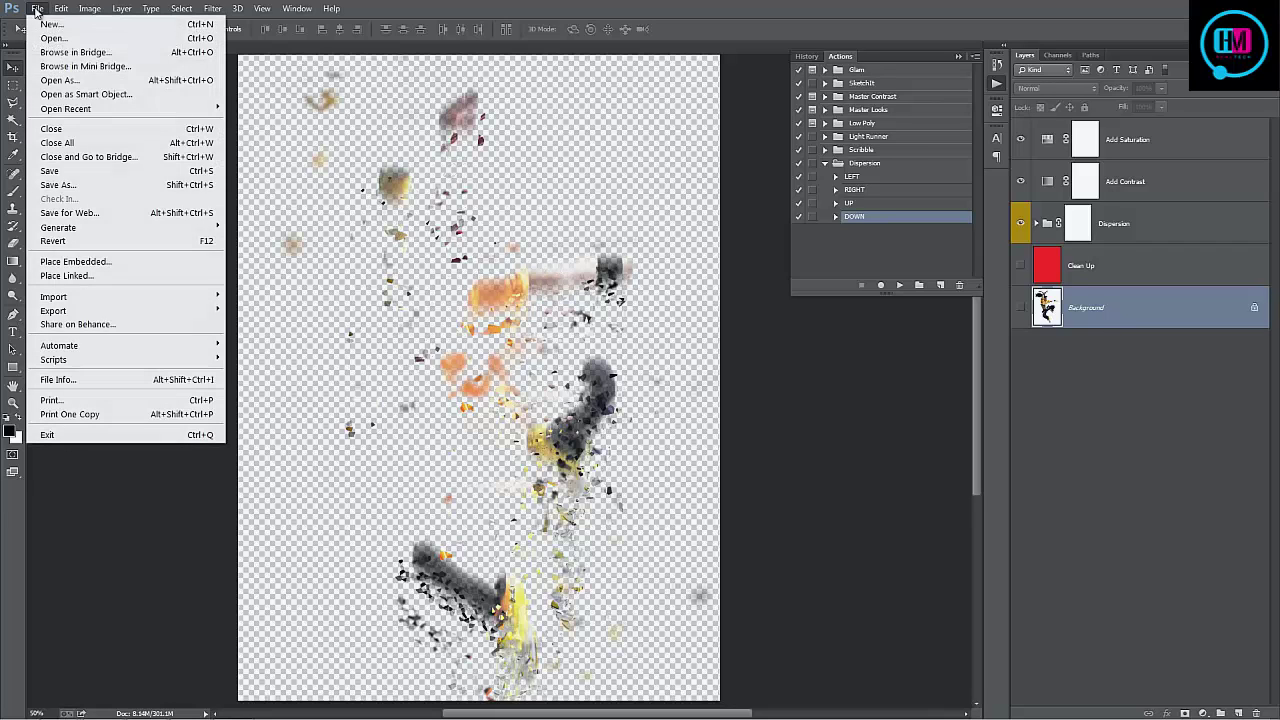
click(60, 258)
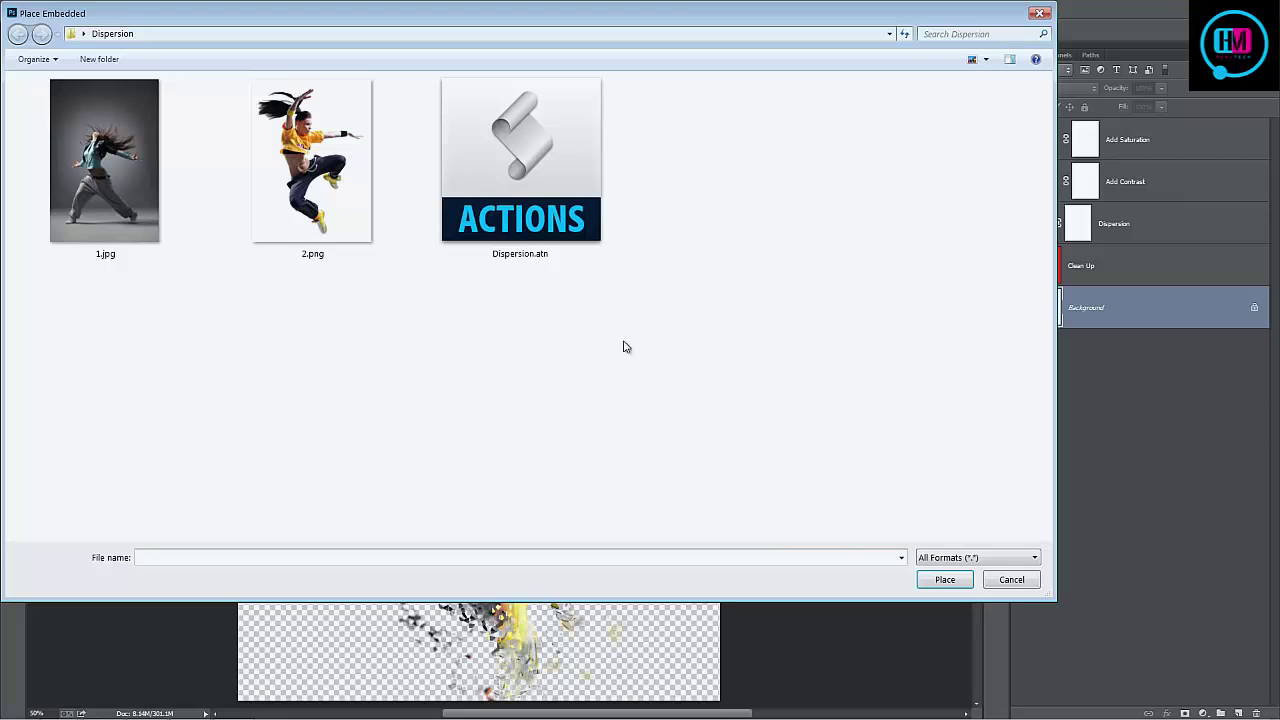
double_click(338, 222)
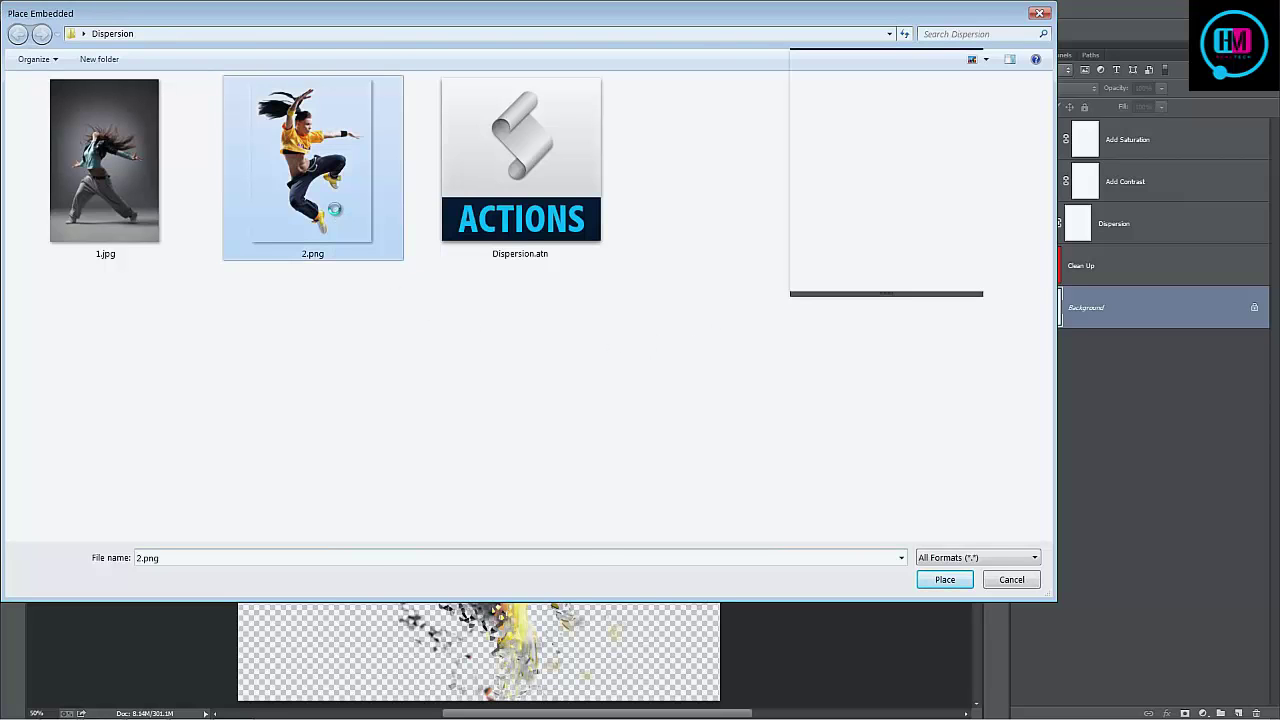
key(Return)
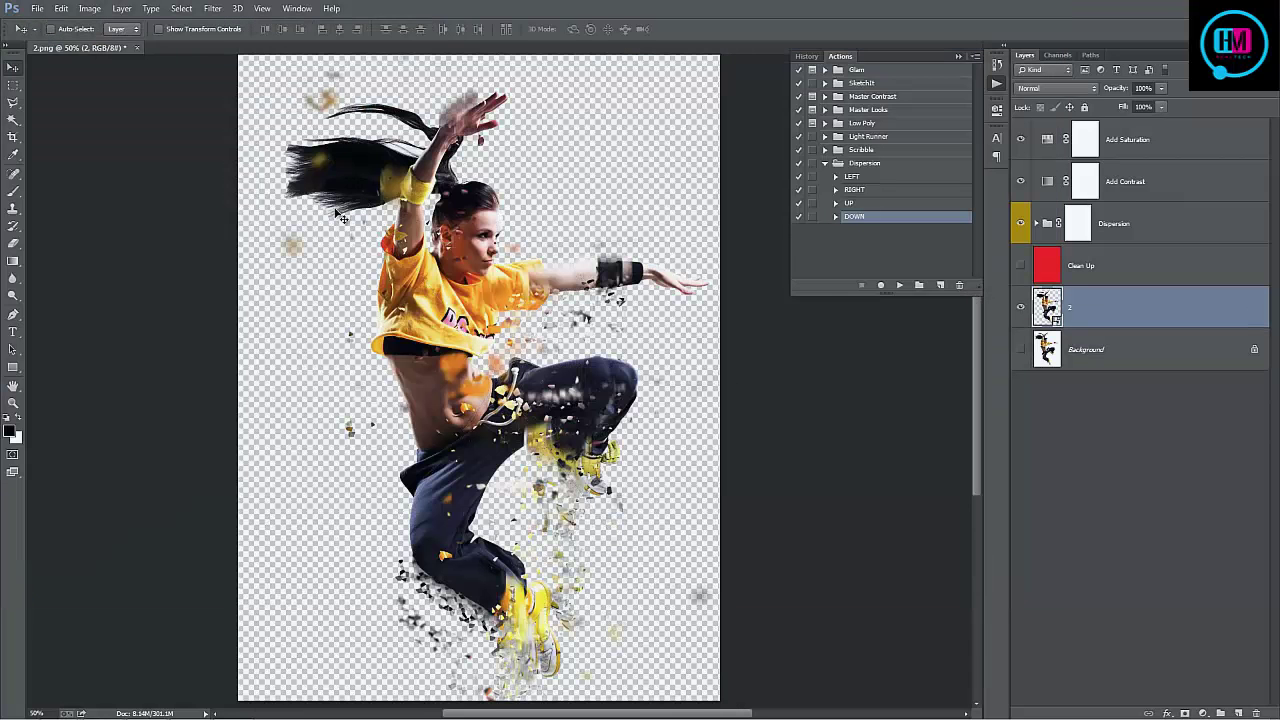
Step: Align the placed dancer layer to the vertical and horizontal centers of the canvas, clear the selection, and fine-tune its position
key(ctrl+a)
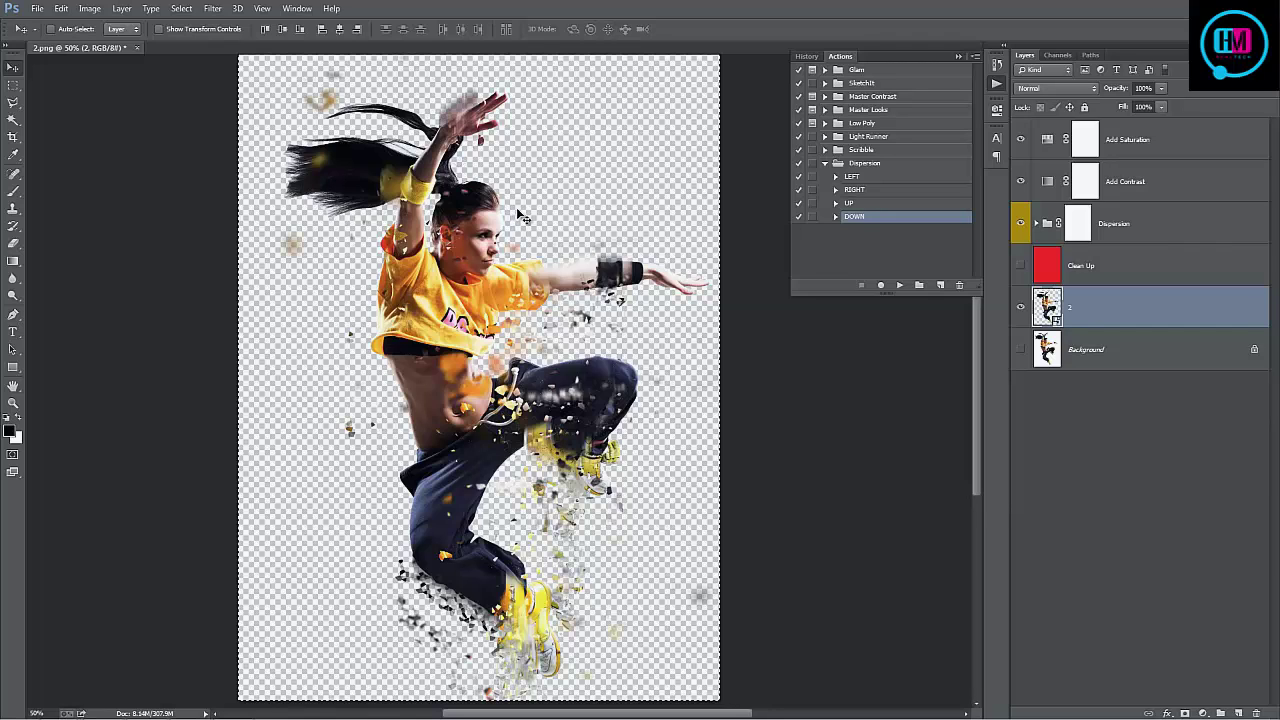
click(283, 31)
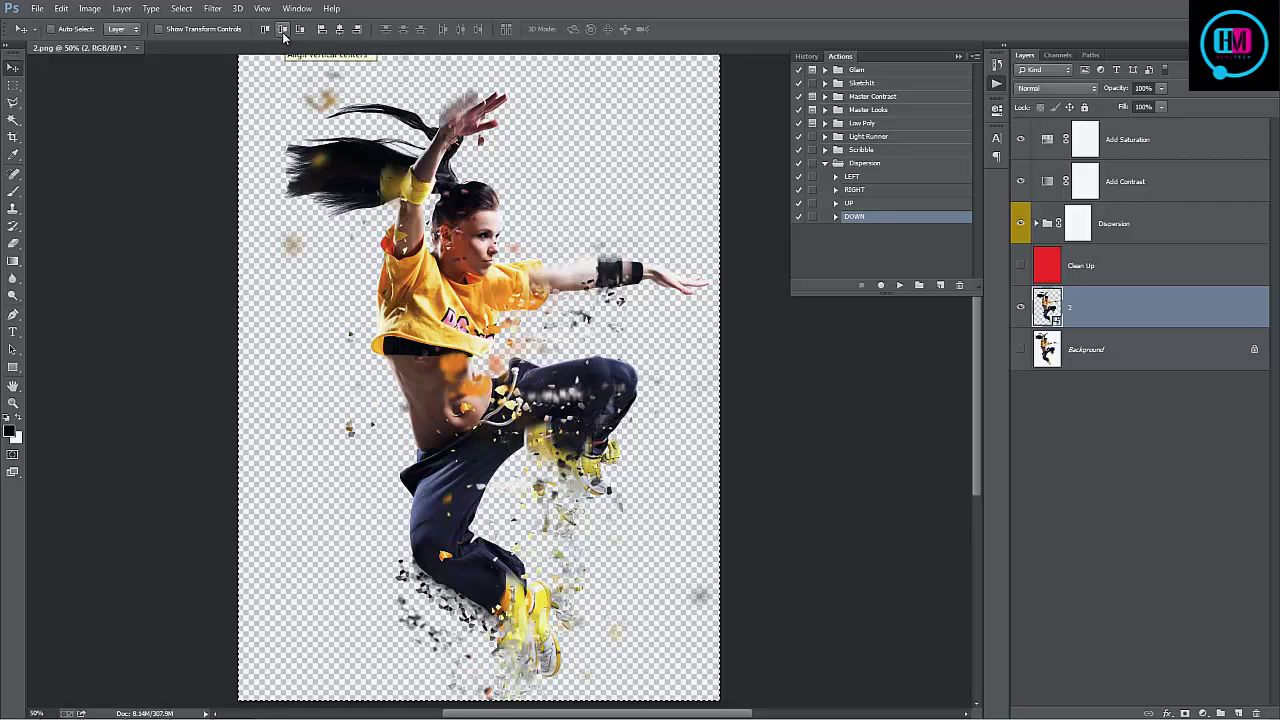
click(340, 31)
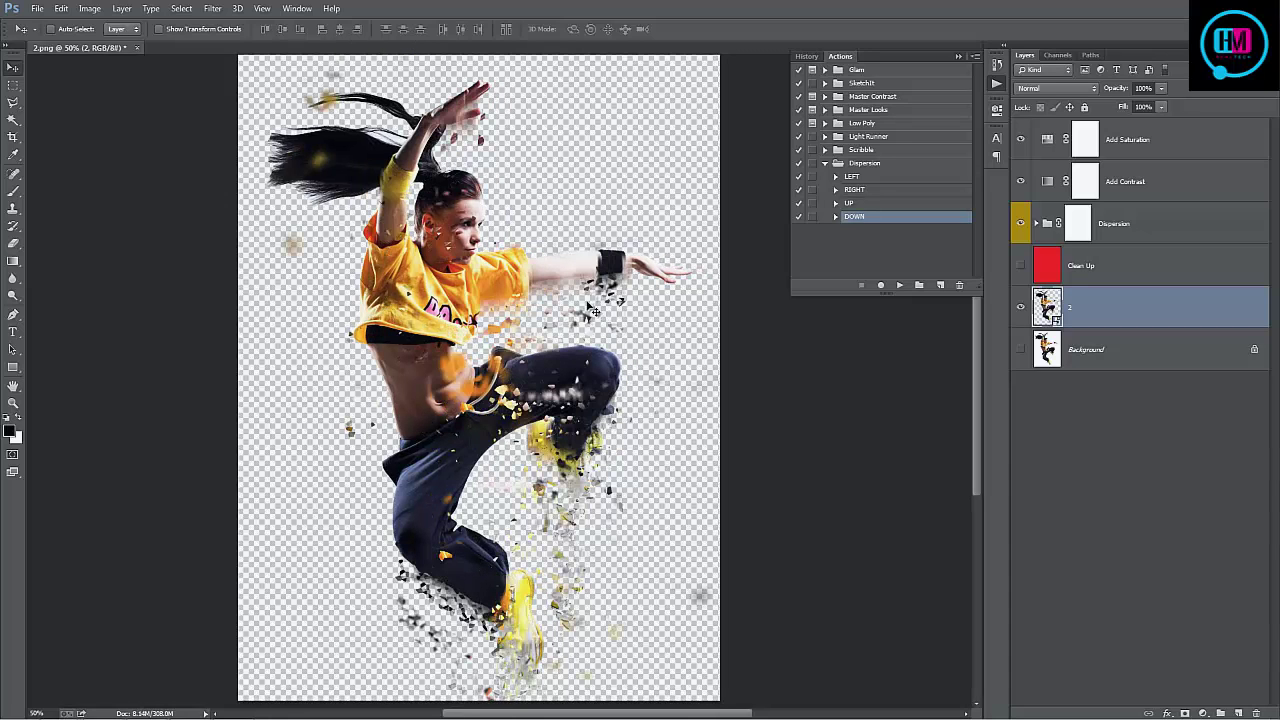
drag(478, 326, 478, 346)
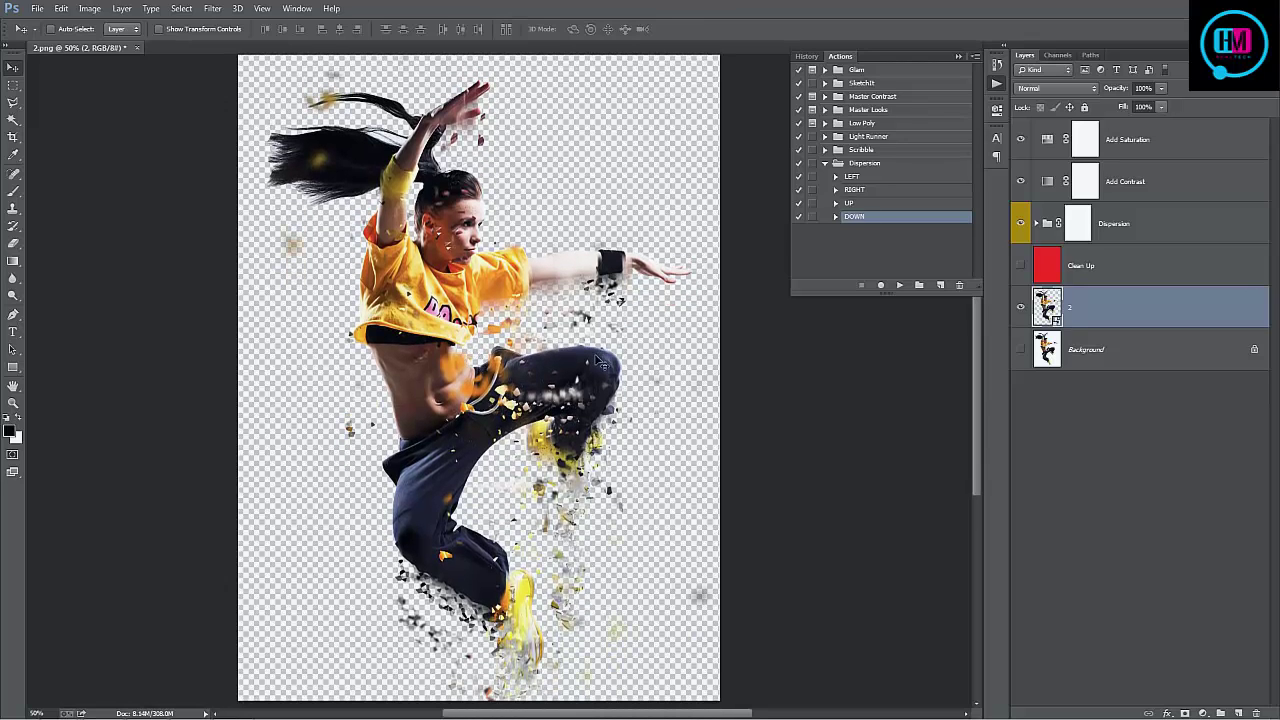